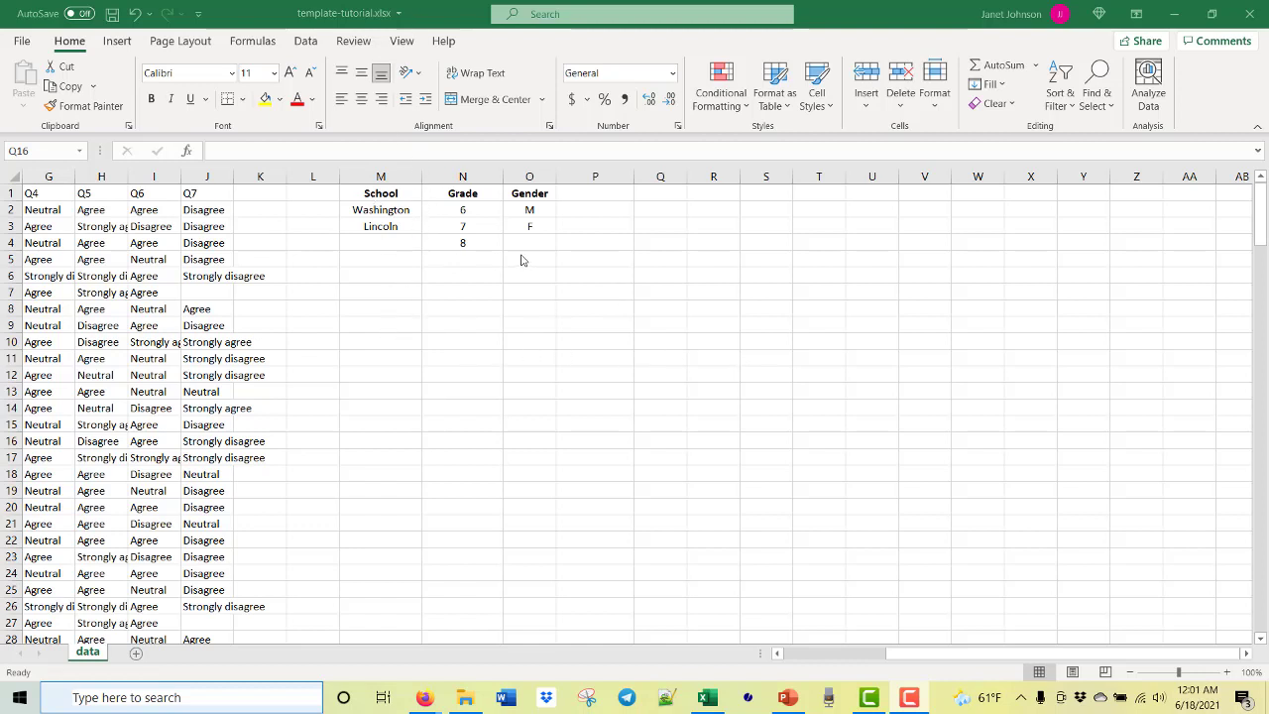
- Add a list data validation to cell Q16 with source =$M$1:$M$3 and choose School from its dropdown
{"action": "left_click", "coordinate": [311, 44]}
{"action": "left_click", "coordinate": [308, 41]}
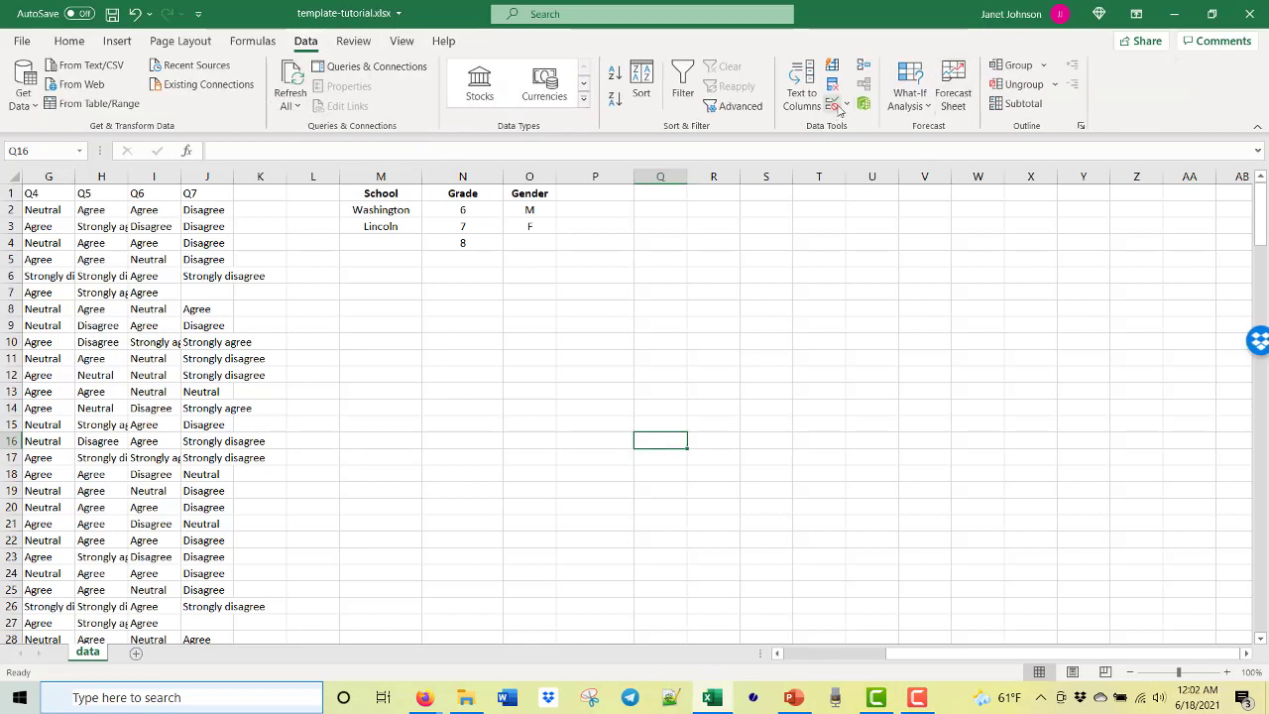
{"action": "left_click", "coordinate": [839, 109]}
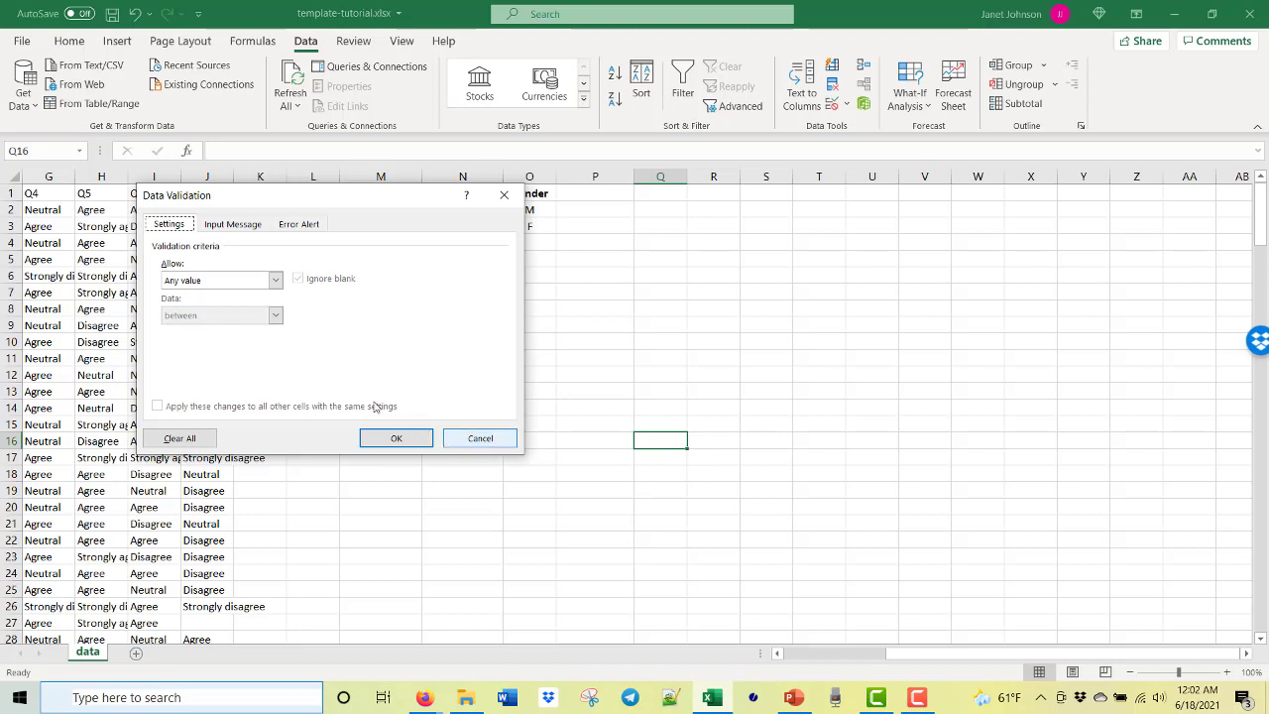
{"action": "left_click", "coordinate": [275, 282]}
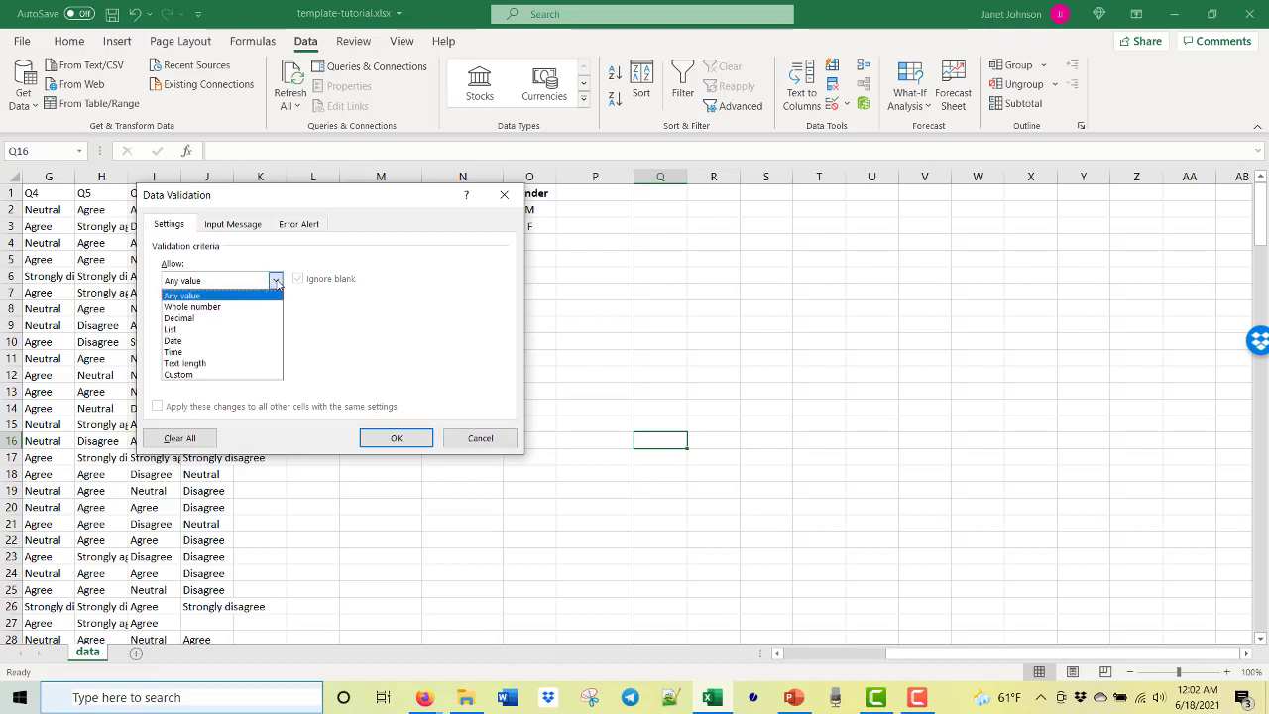
{"action": "left_click", "coordinate": [265, 329]}
{"action": "left_click", "coordinate": [290, 349]}
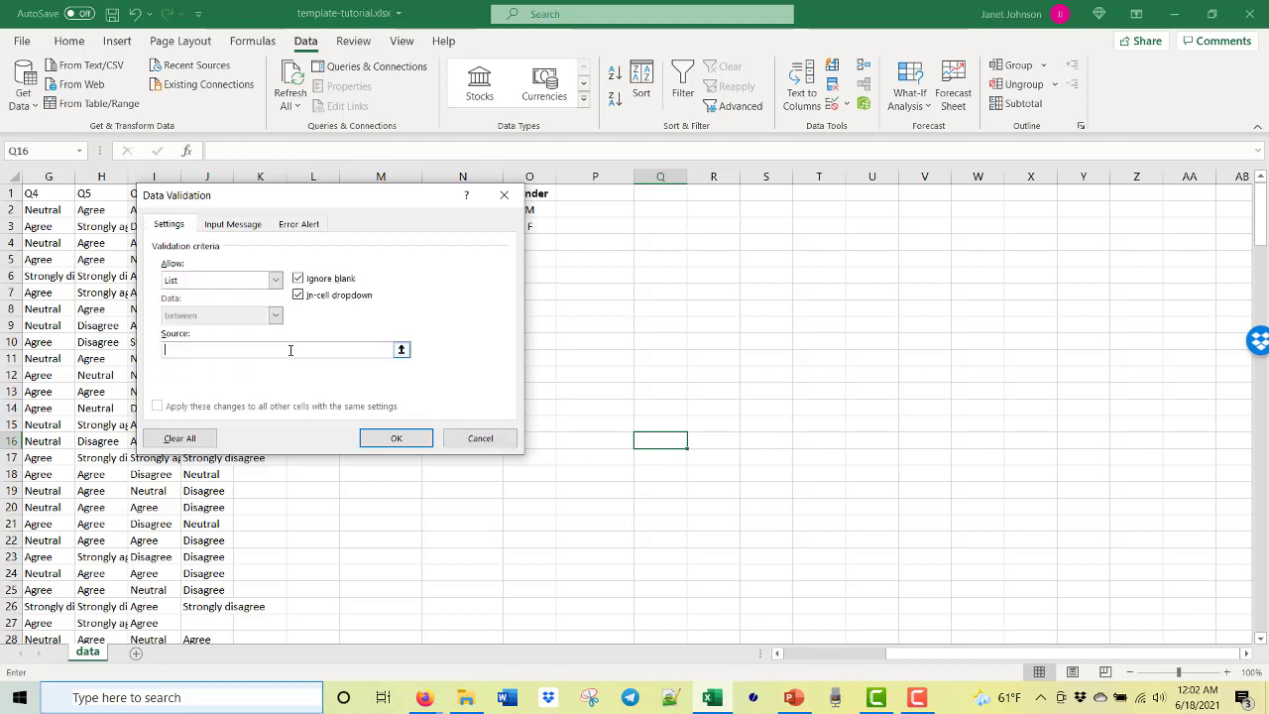
{"action": "left_click_drag", "start_coordinate": [320, 198], "coordinate": [893, 161]}
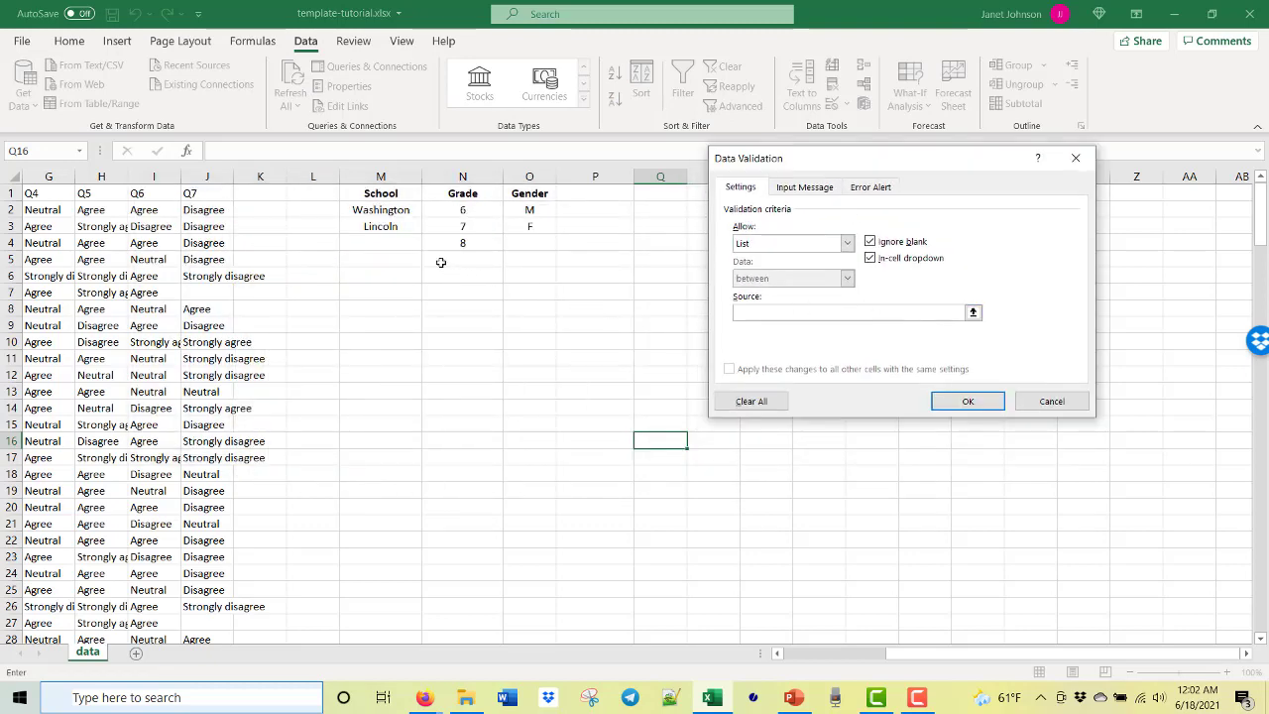
{"action": "left_click_drag", "start_coordinate": [381, 192], "coordinate": [396, 226]}
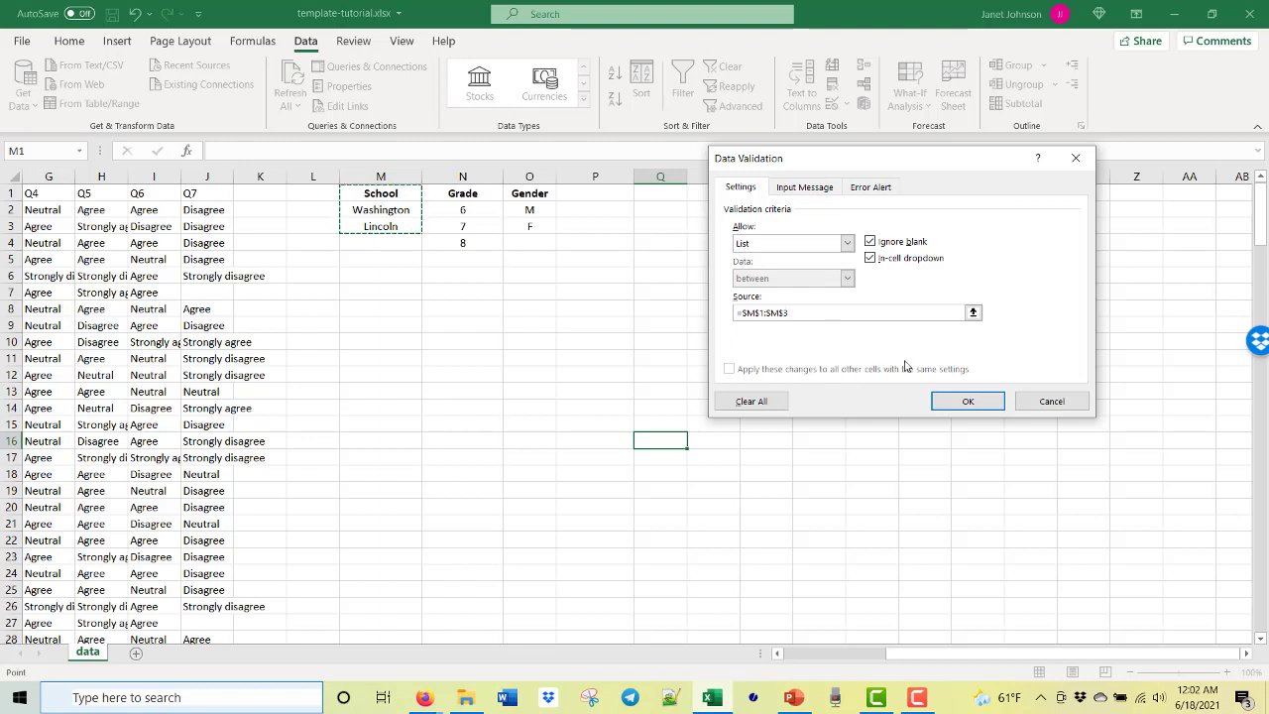
{"action": "left_click", "coordinate": [969, 404]}
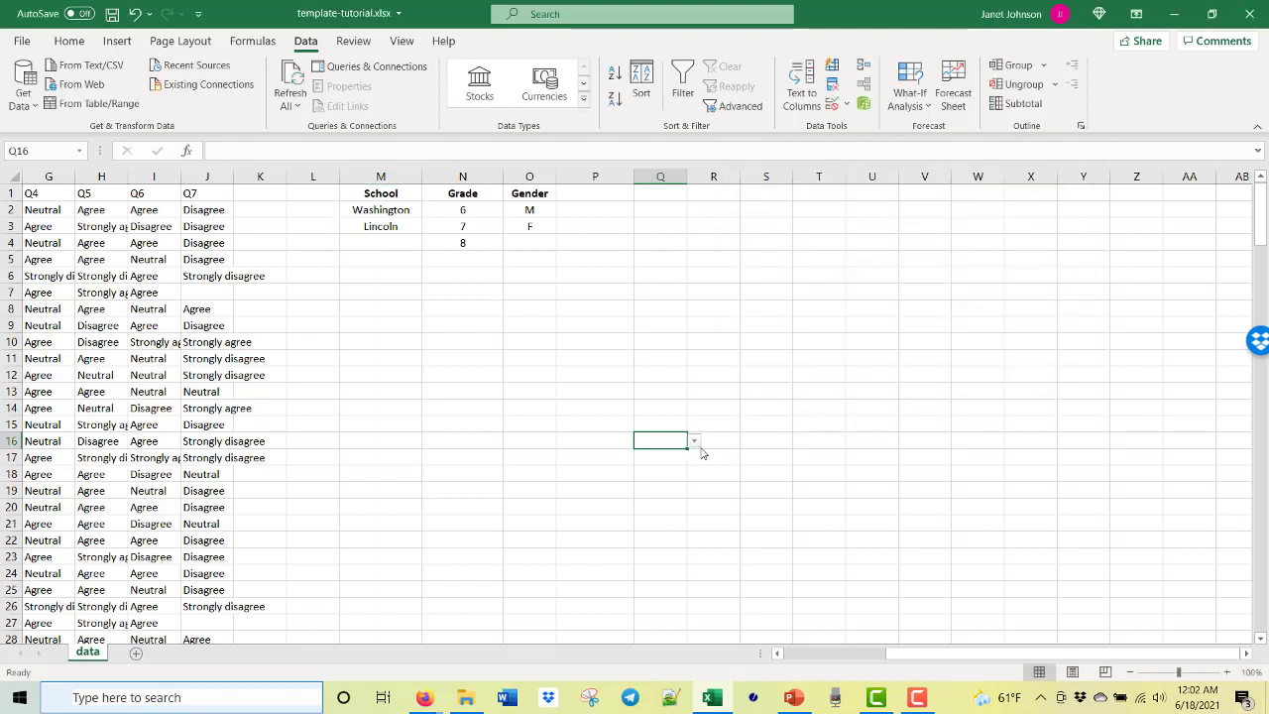
{"action": "left_click", "coordinate": [694, 443]}
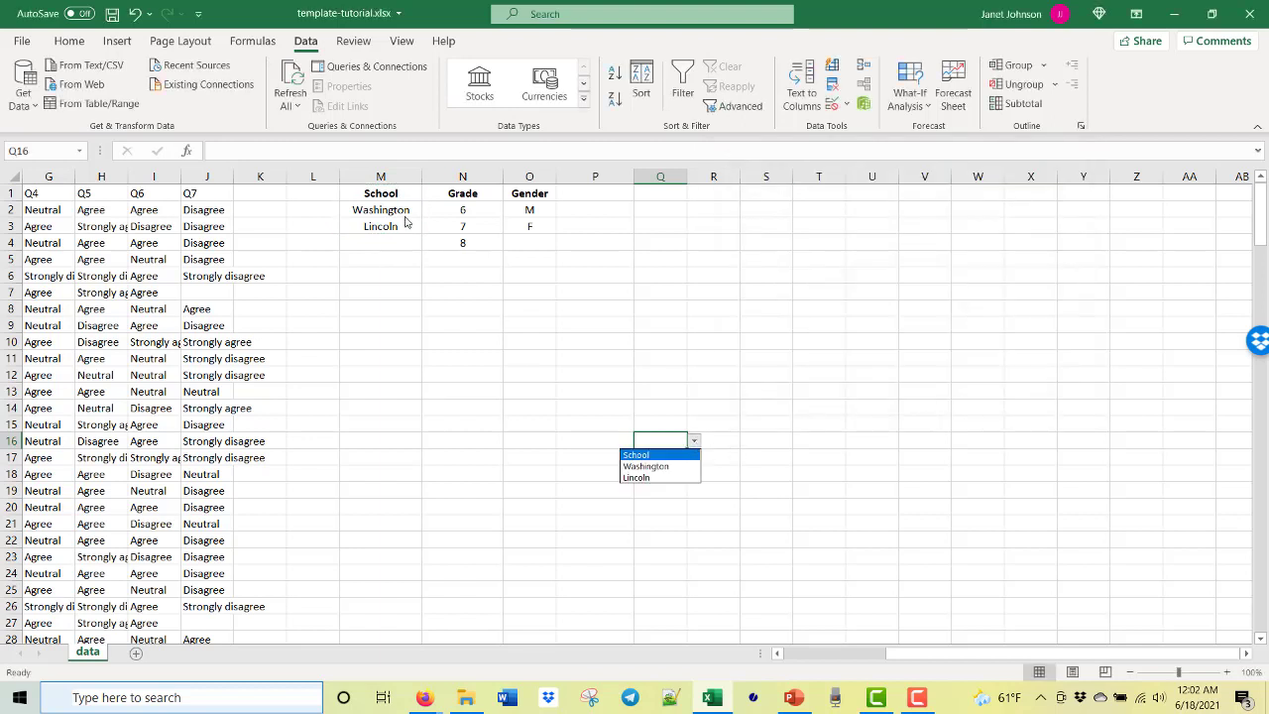
{"action": "left_click", "coordinate": [675, 455]}
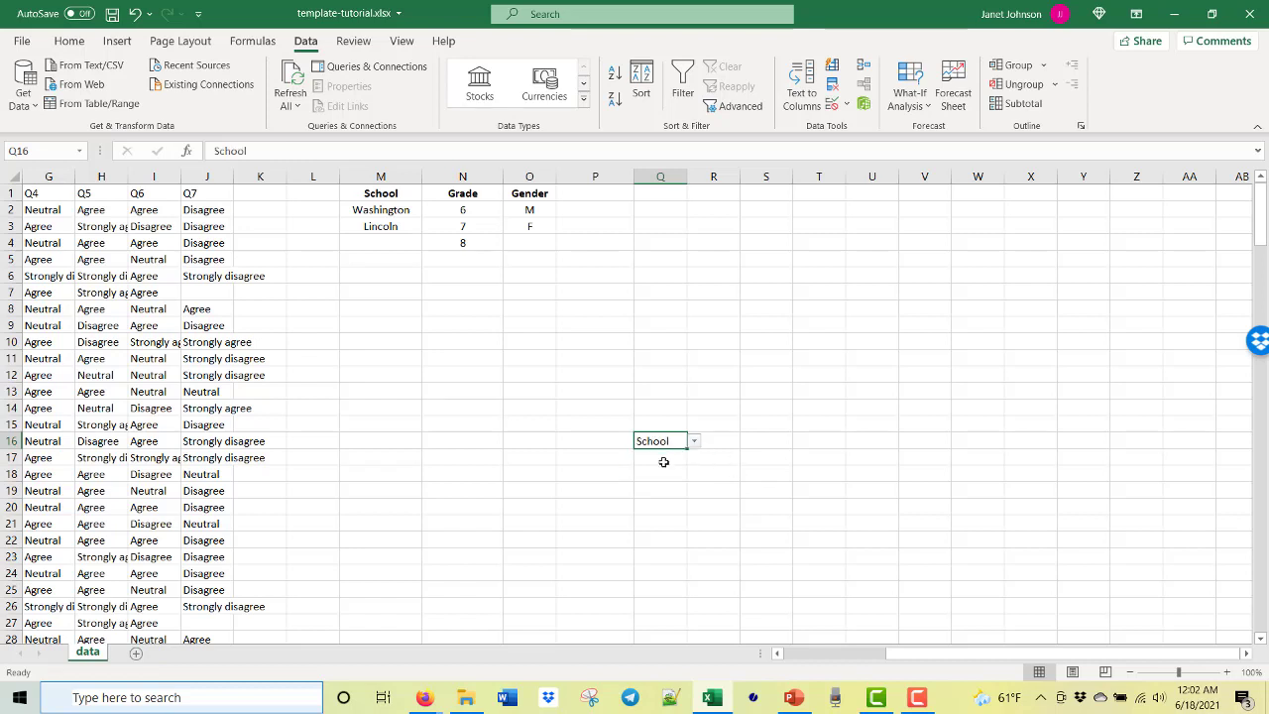
- Add a list data validation to cell Q17 with source =$N$1:$N$4 and choose Grade from its dropdown
{"action": "left_click", "coordinate": [664, 459]}
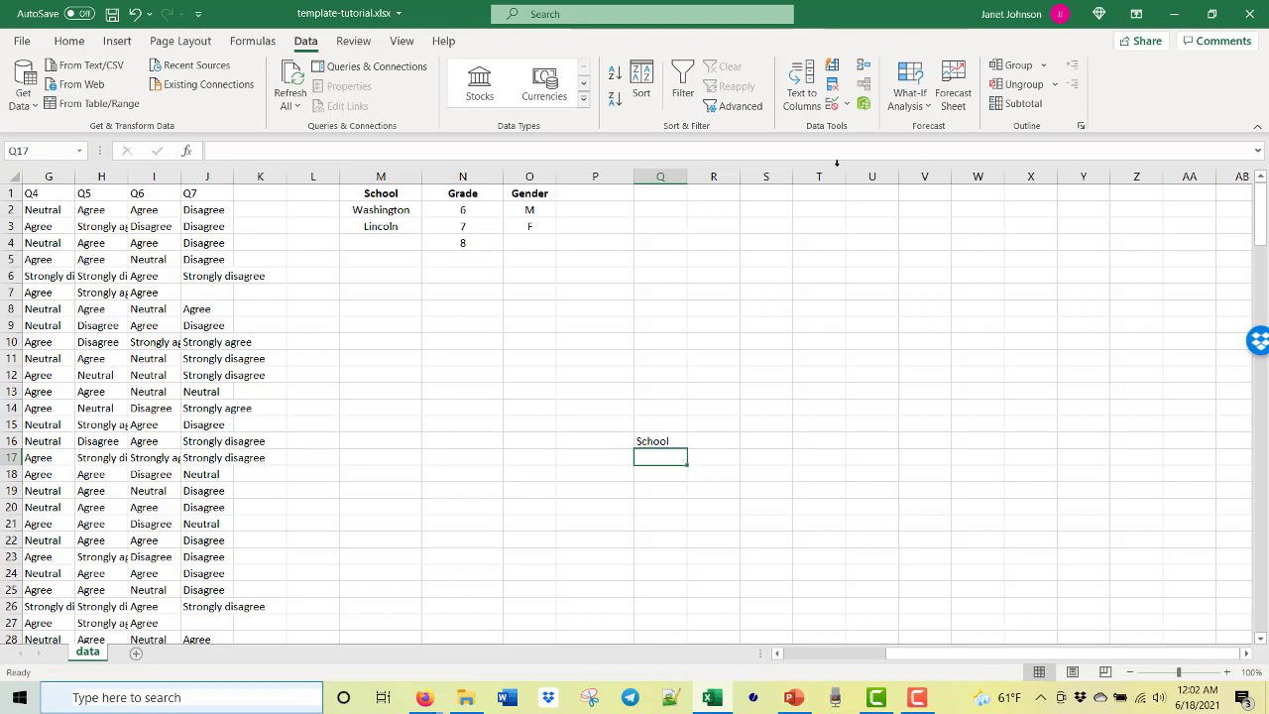
{"action": "left_click", "coordinate": [833, 103]}
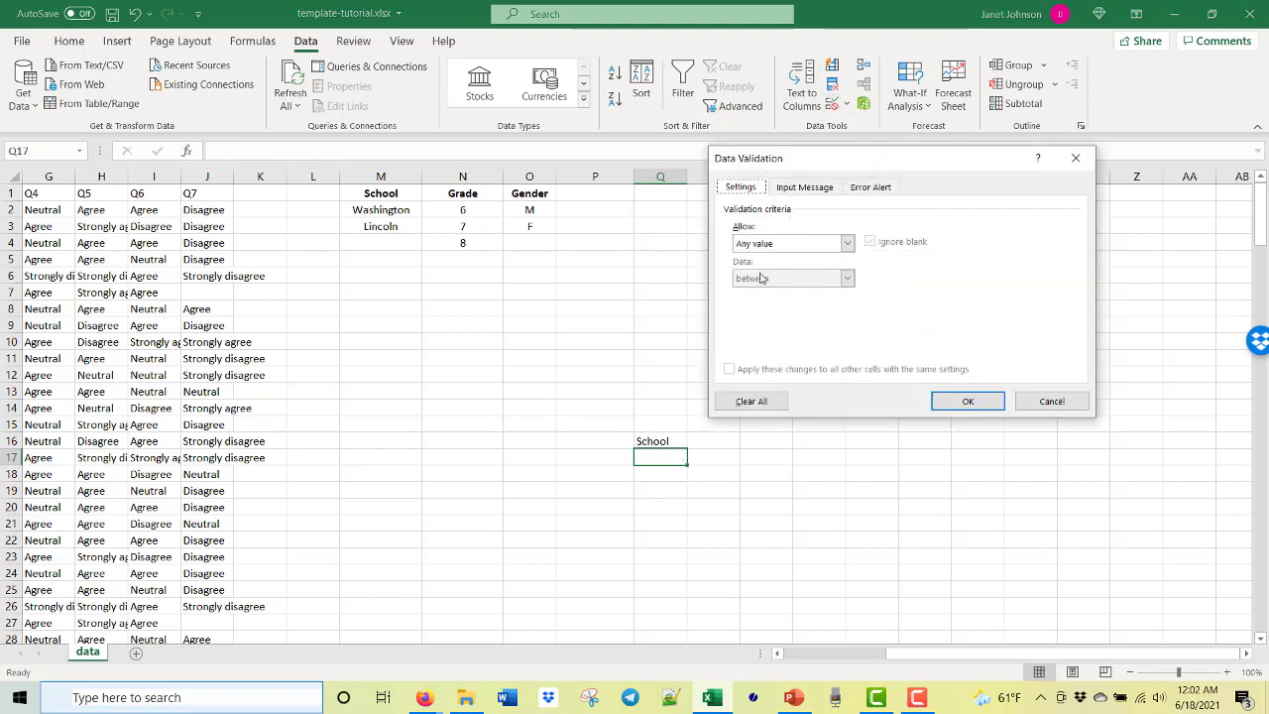
{"action": "left_click", "coordinate": [847, 243]}
{"action": "left_click", "coordinate": [825, 288]}
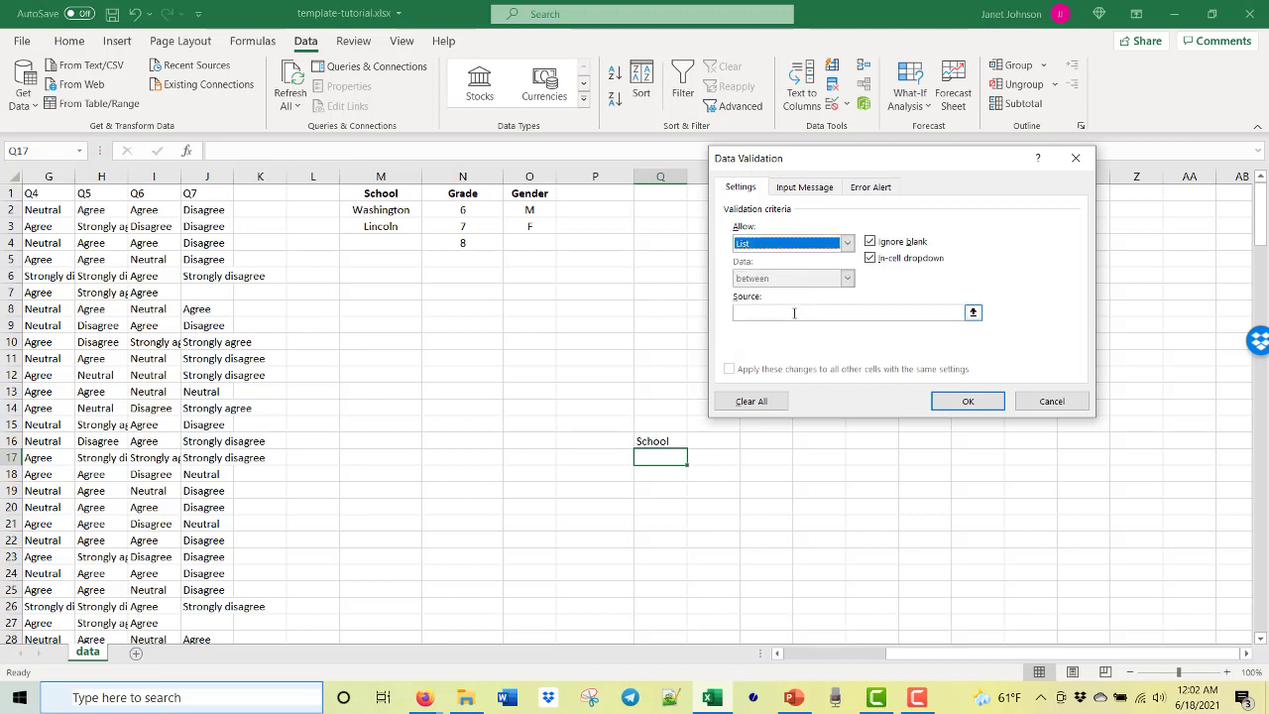
{"action": "left_click", "coordinate": [957, 312]}
{"action": "left_click_drag", "start_coordinate": [462, 193], "coordinate": [464, 243]}
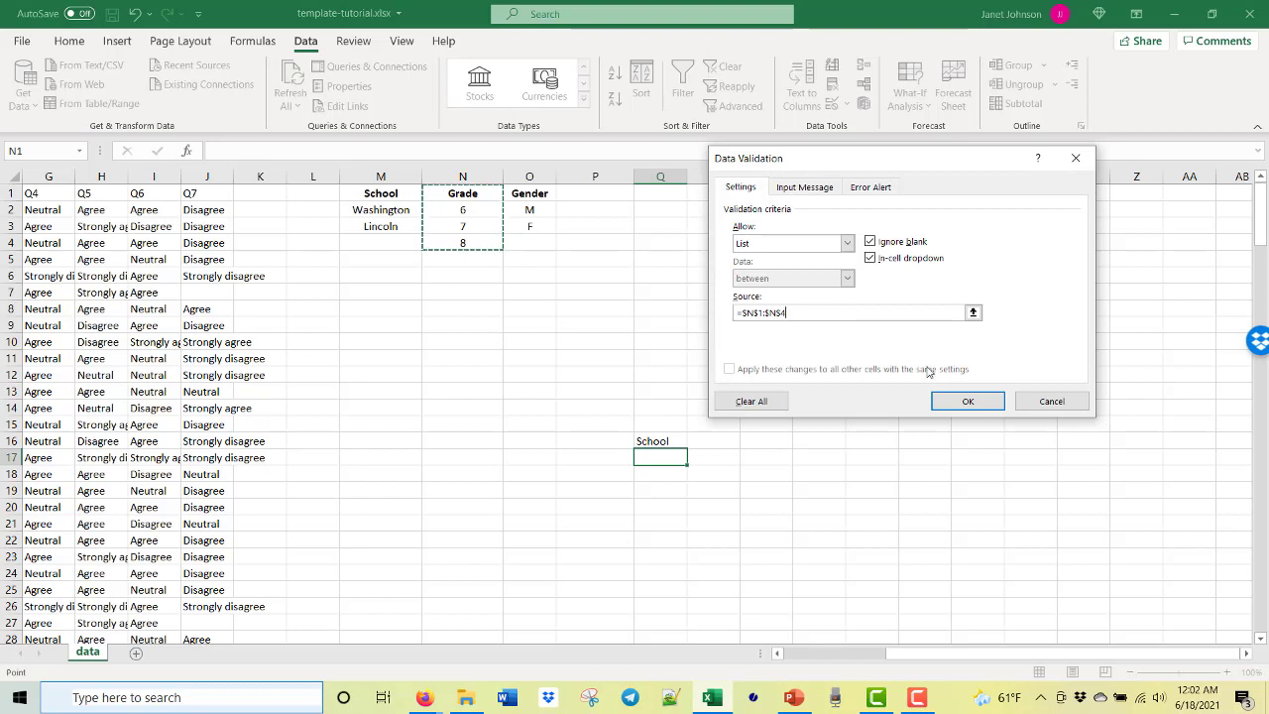
{"action": "left_click", "coordinate": [968, 400]}
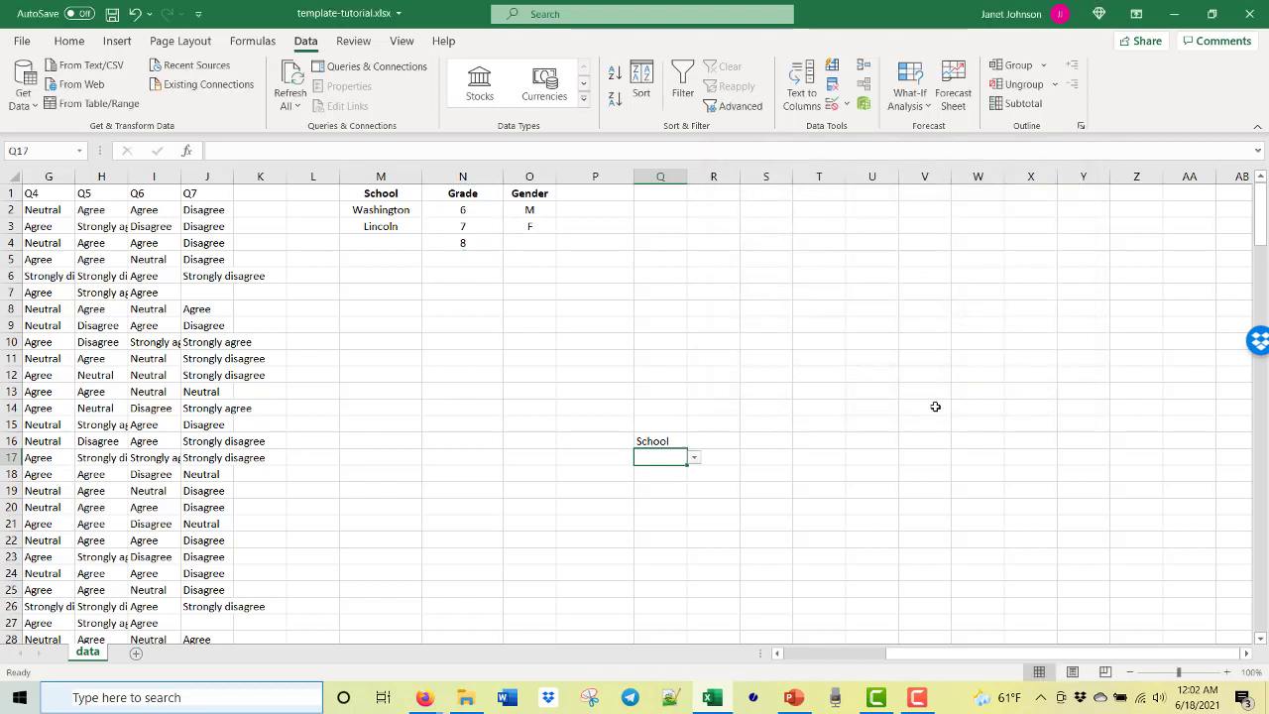
{"action": "left_click", "coordinate": [694, 459]}
{"action": "left_click", "coordinate": [691, 473]}
- Add a list data validation to cell Q18 with source =$O$1:$O$3 and choose Gender from its dropdown
{"action": "left_click", "coordinate": [678, 471]}
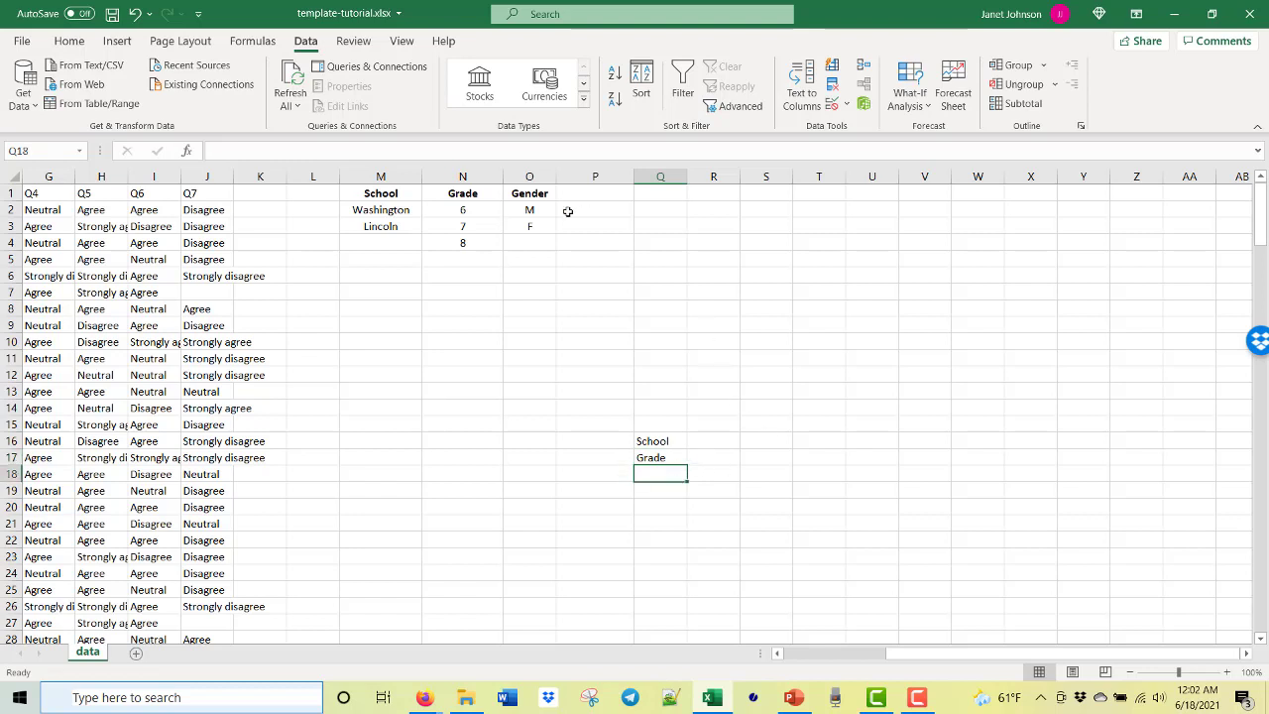
{"action": "left_click", "coordinate": [832, 103]}
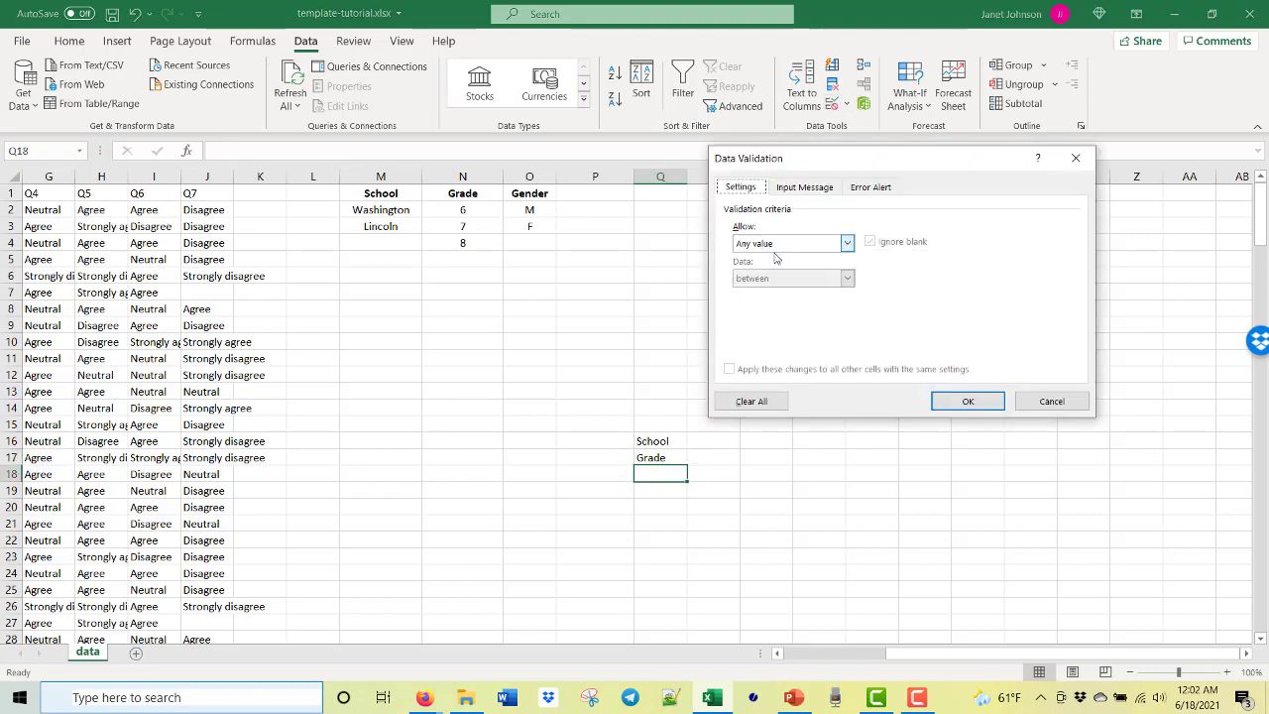
{"action": "left_click", "coordinate": [846, 243]}
{"action": "left_click", "coordinate": [833, 293]}
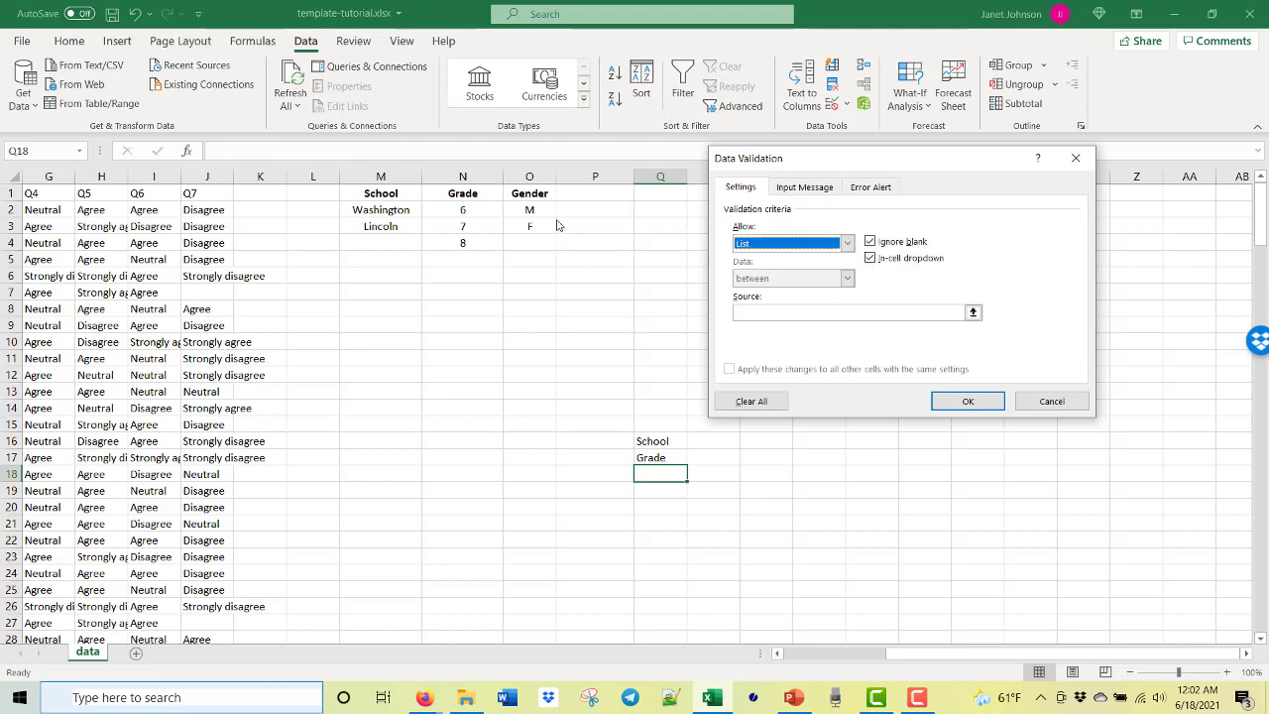
{"action": "left_click", "coordinate": [956, 313]}
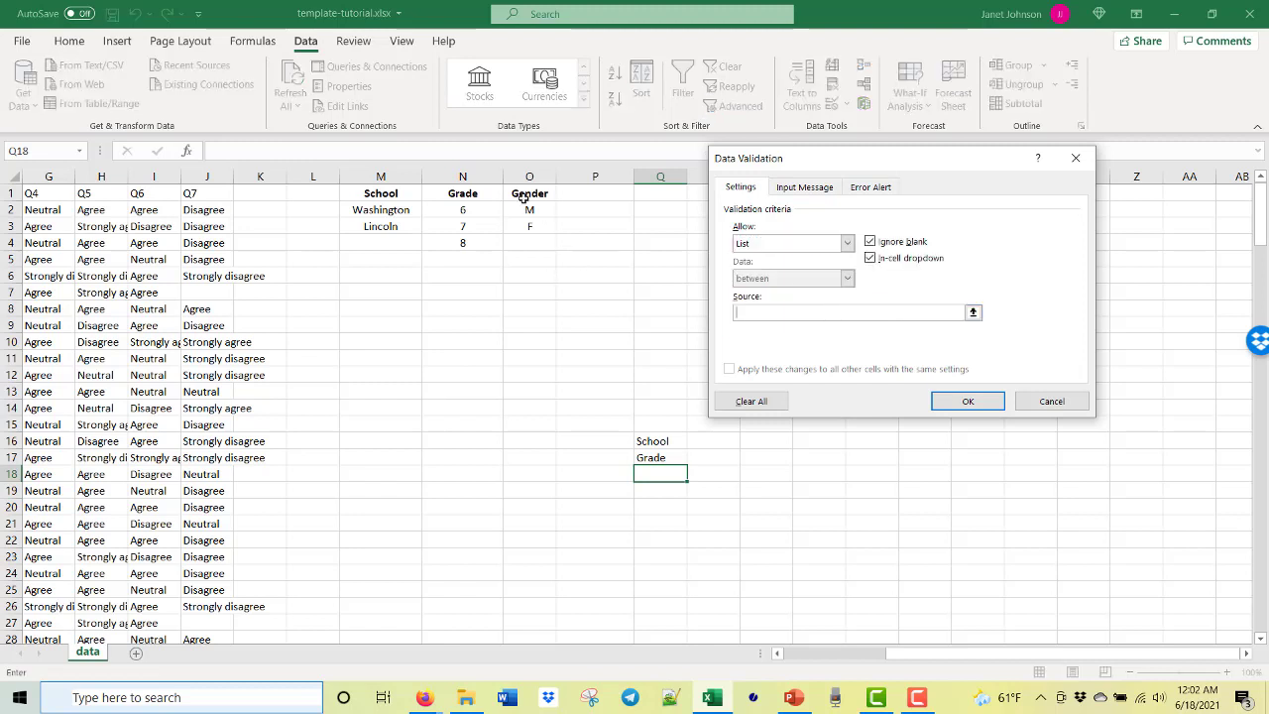
{"action": "left_click_drag", "start_coordinate": [526, 193], "coordinate": [529, 227]}
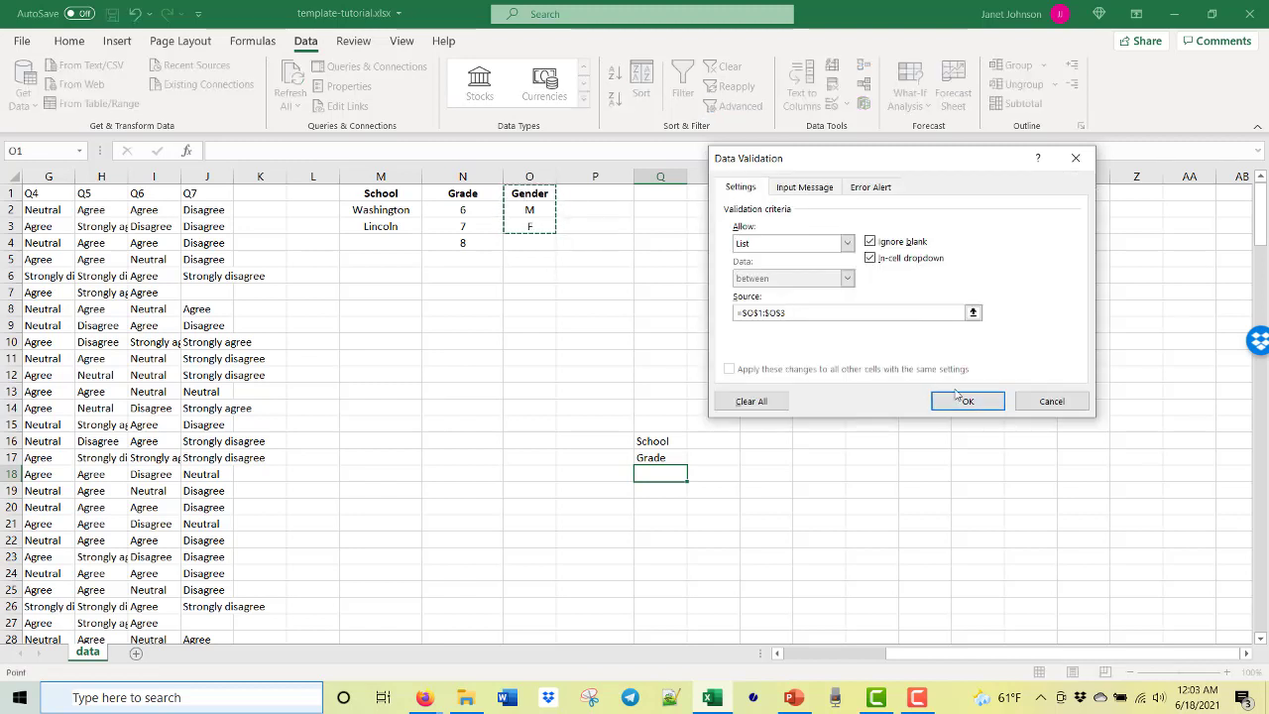
{"action": "left_click", "coordinate": [995, 401]}
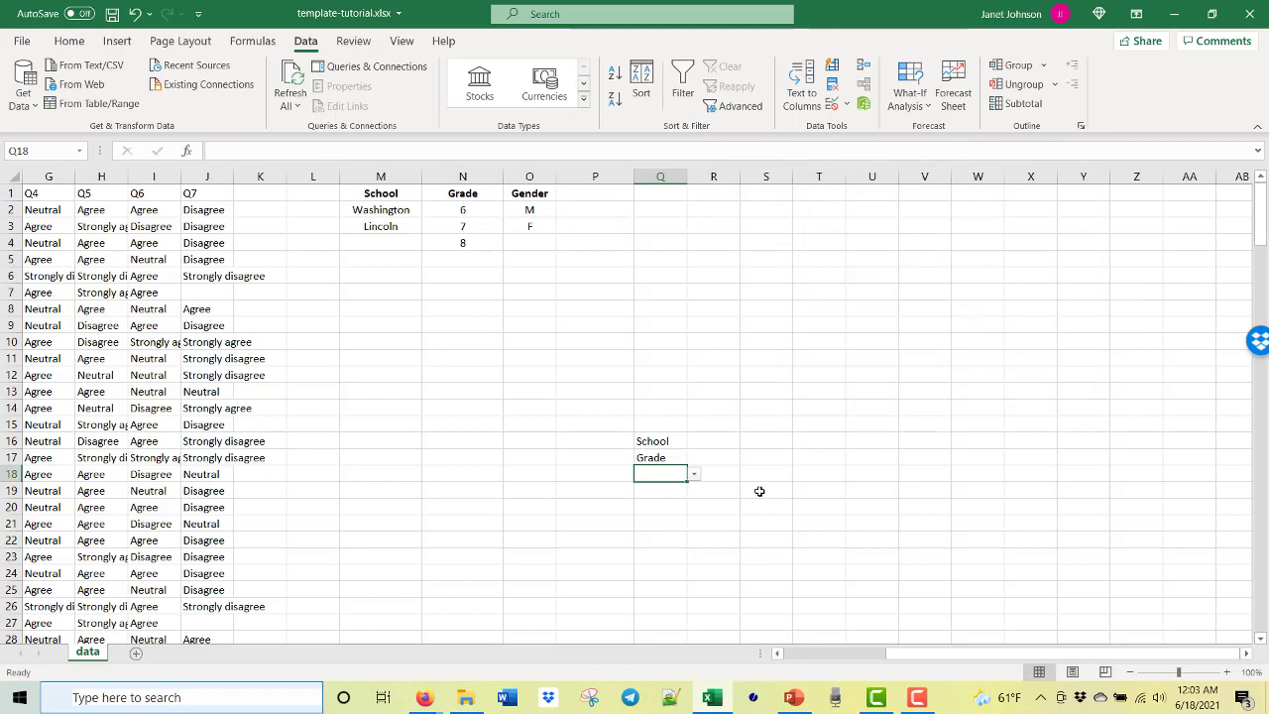
{"action": "left_click", "coordinate": [695, 476]}
{"action": "left_click", "coordinate": [684, 488]}
{"action": "left_click", "coordinate": [829, 510]}
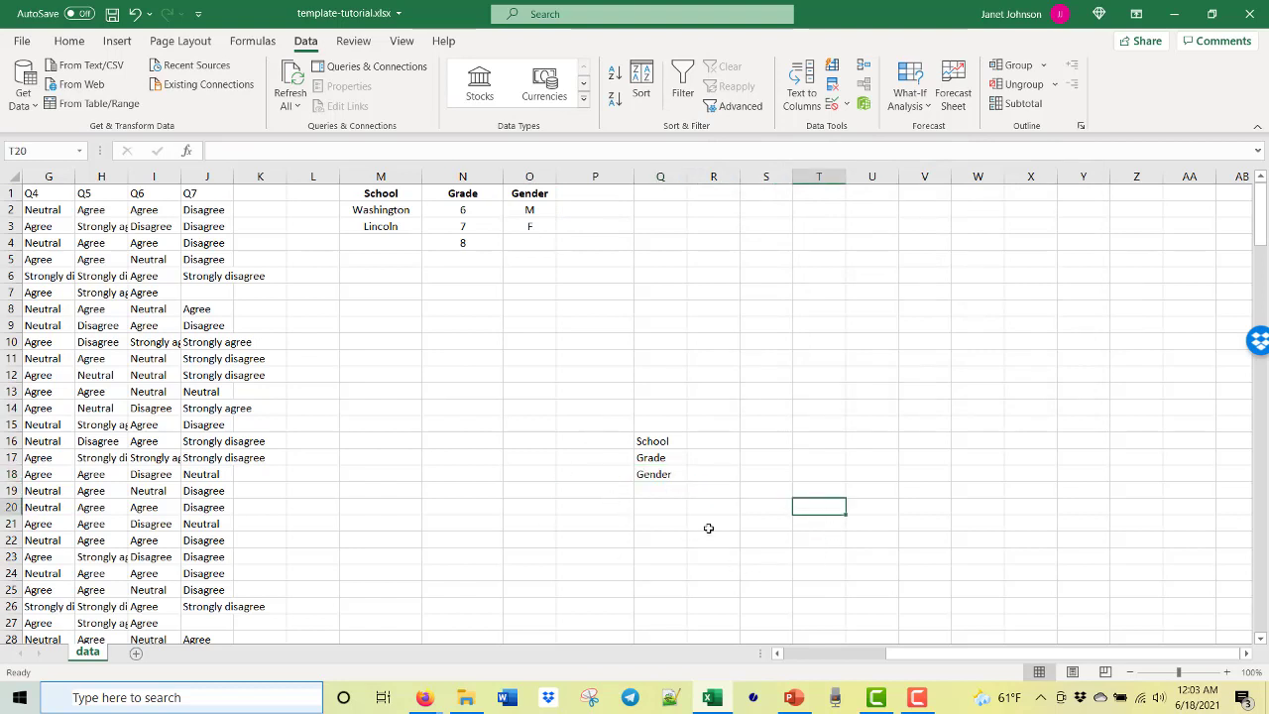
{"action": "left_click", "coordinate": [651, 439]}
{"action": "left_click", "coordinate": [654, 460]}
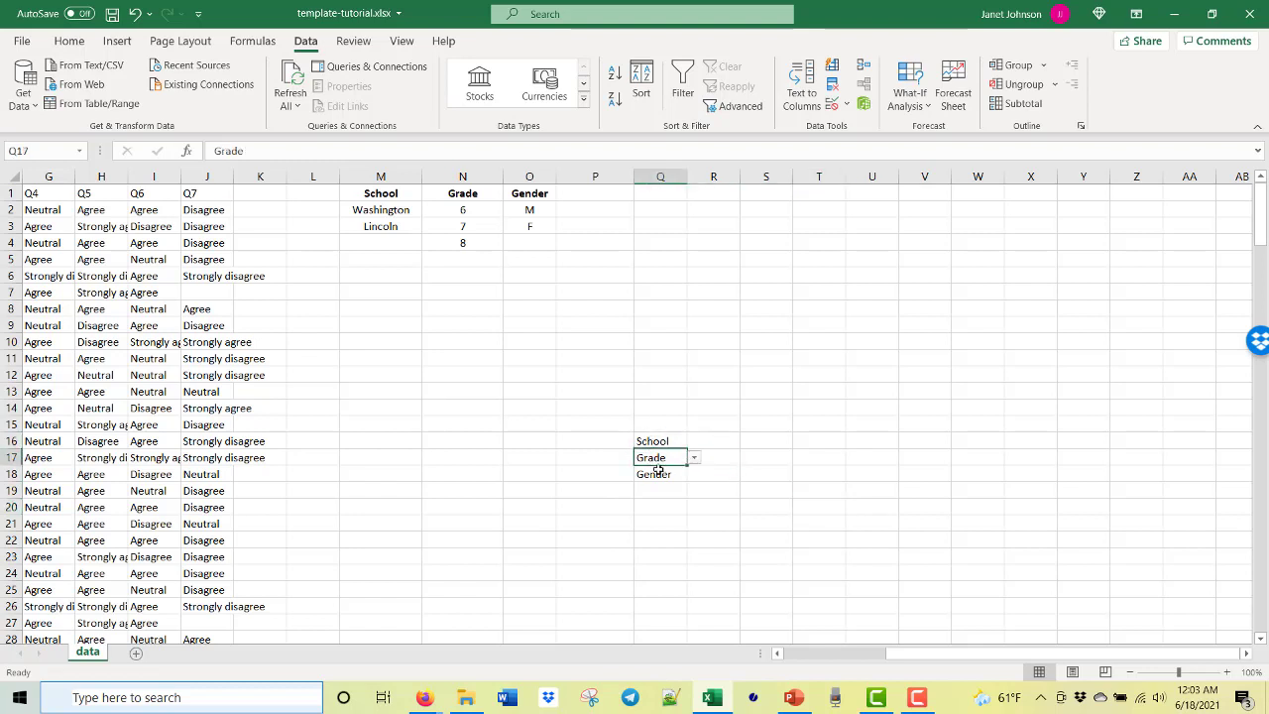
{"action": "left_click", "coordinate": [658, 472]}
{"action": "left_click", "coordinate": [869, 510]}
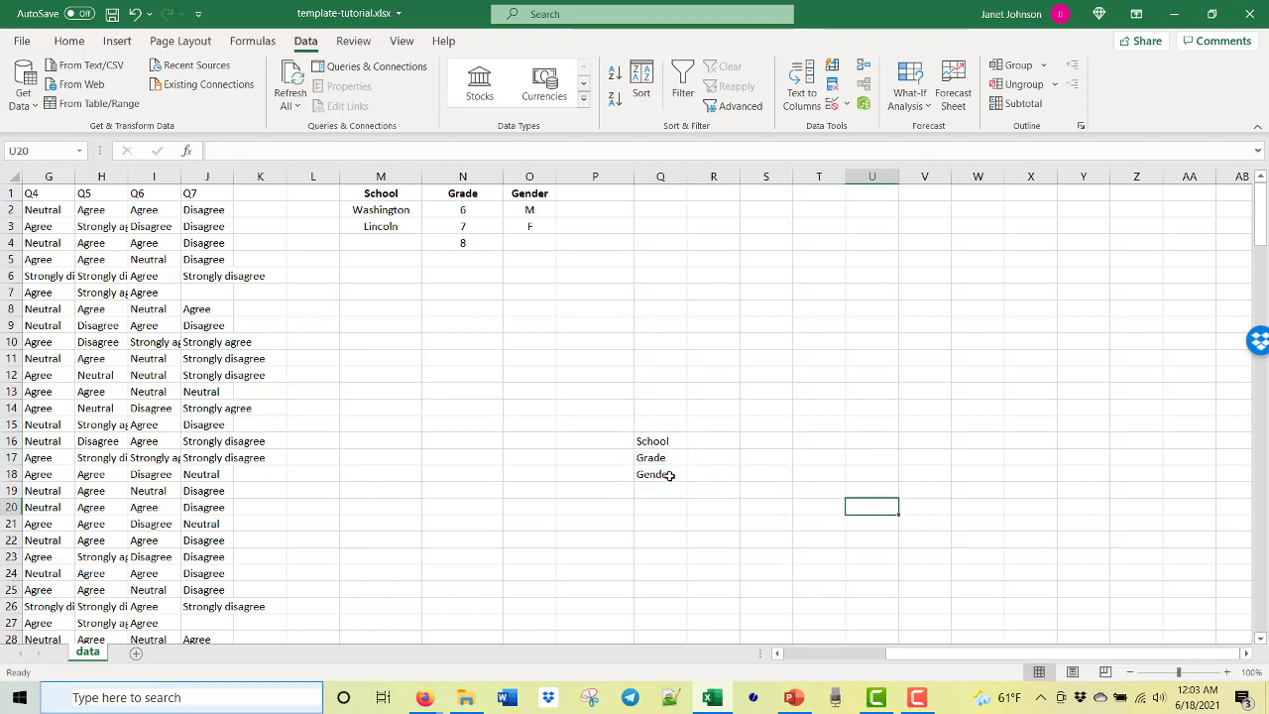
{"action": "left_click", "coordinate": [783, 425]}
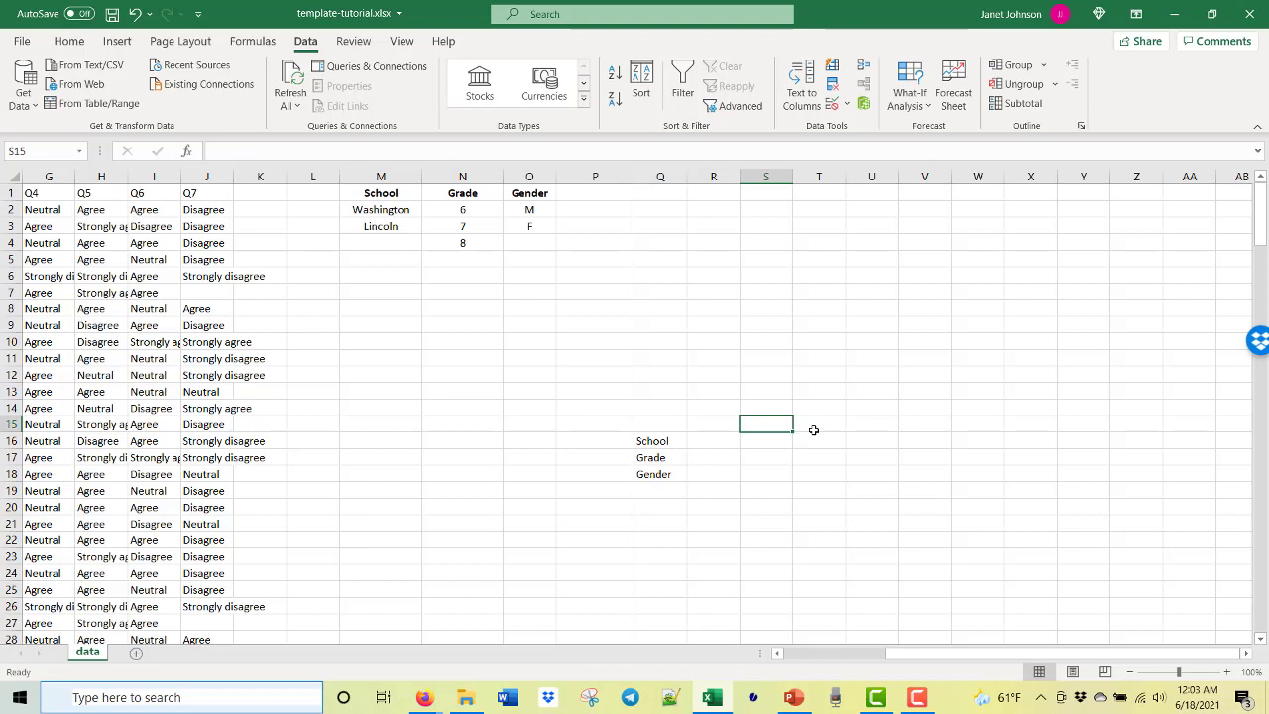
{"action": "left_click", "coordinate": [831, 422]}
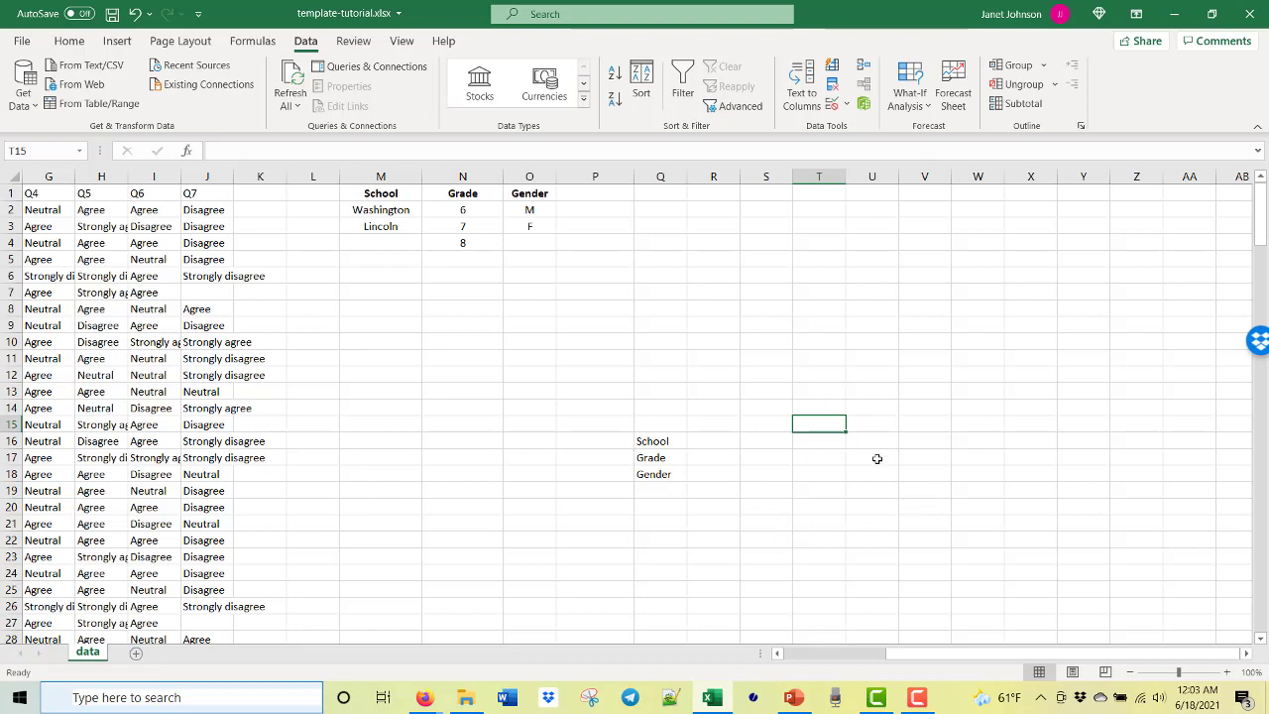
- Enter the heading Q1 in cell U15
{"action": "left_click", "coordinate": [857, 426]}
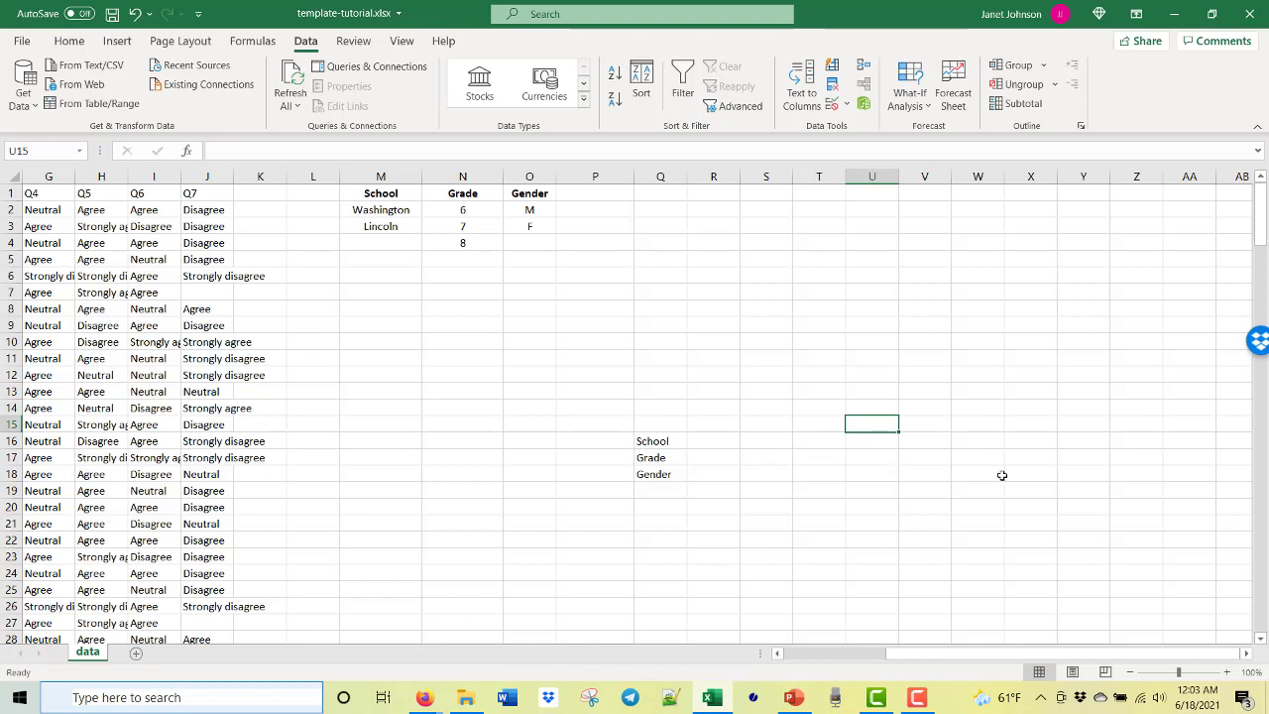
{"action": "key", "text": "Caps_Lock"}
{"action": "type", "text": "Q1"}
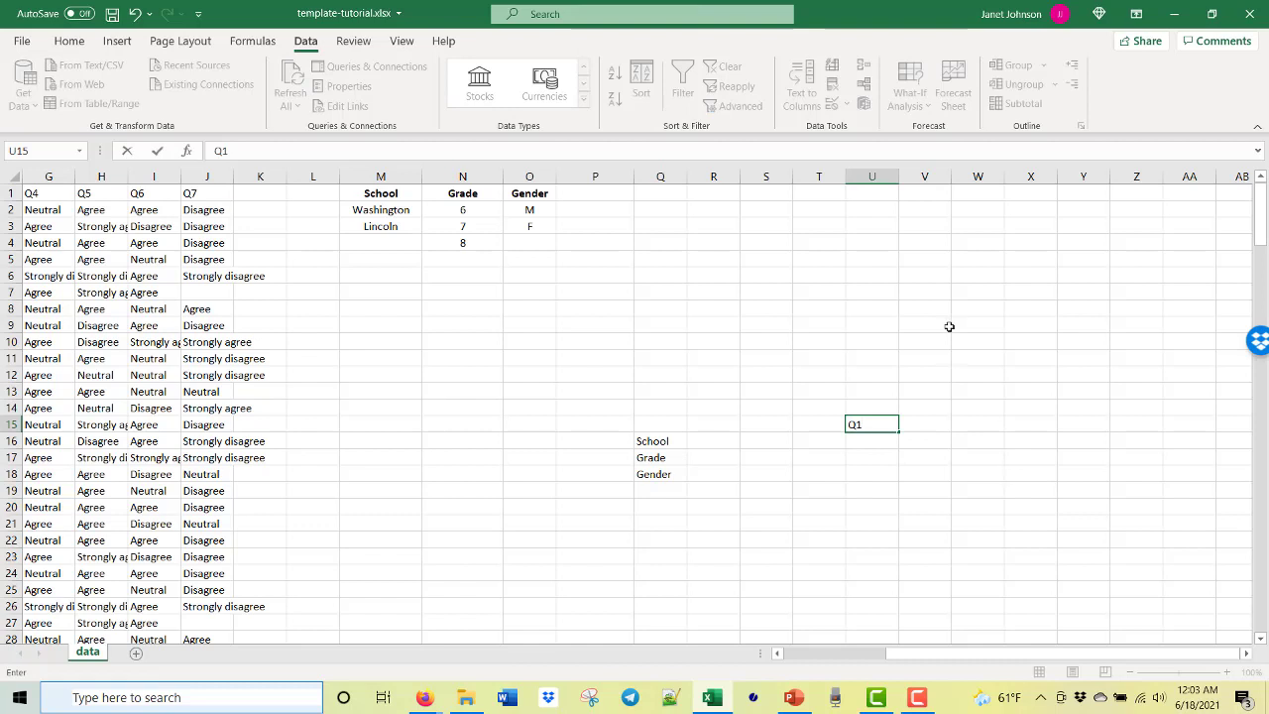
{"action": "left_click", "coordinate": [886, 484]}
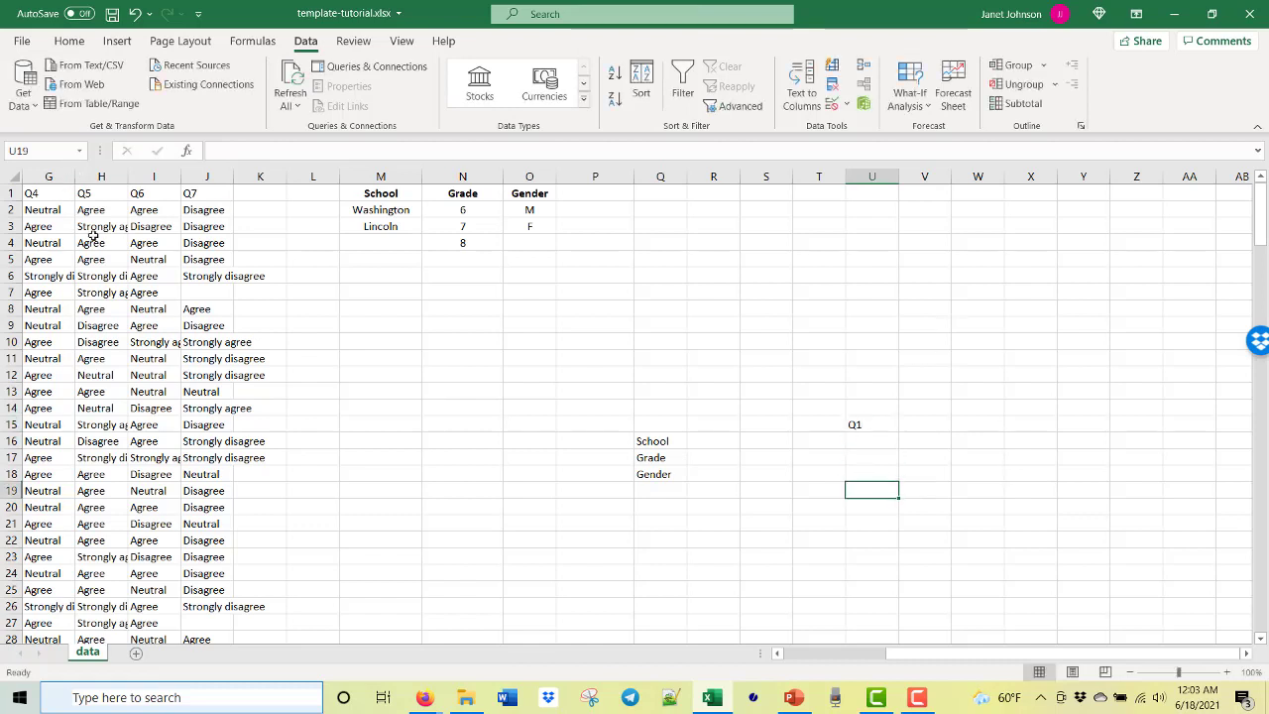
- Copy the Strongly agree and Agree responses from H3:H4 into T16:T17 as row labels
{"action": "left_click_drag", "start_coordinate": [101, 228], "coordinate": [102, 239]}
{"action": "key", "text": "ctrl+c"}
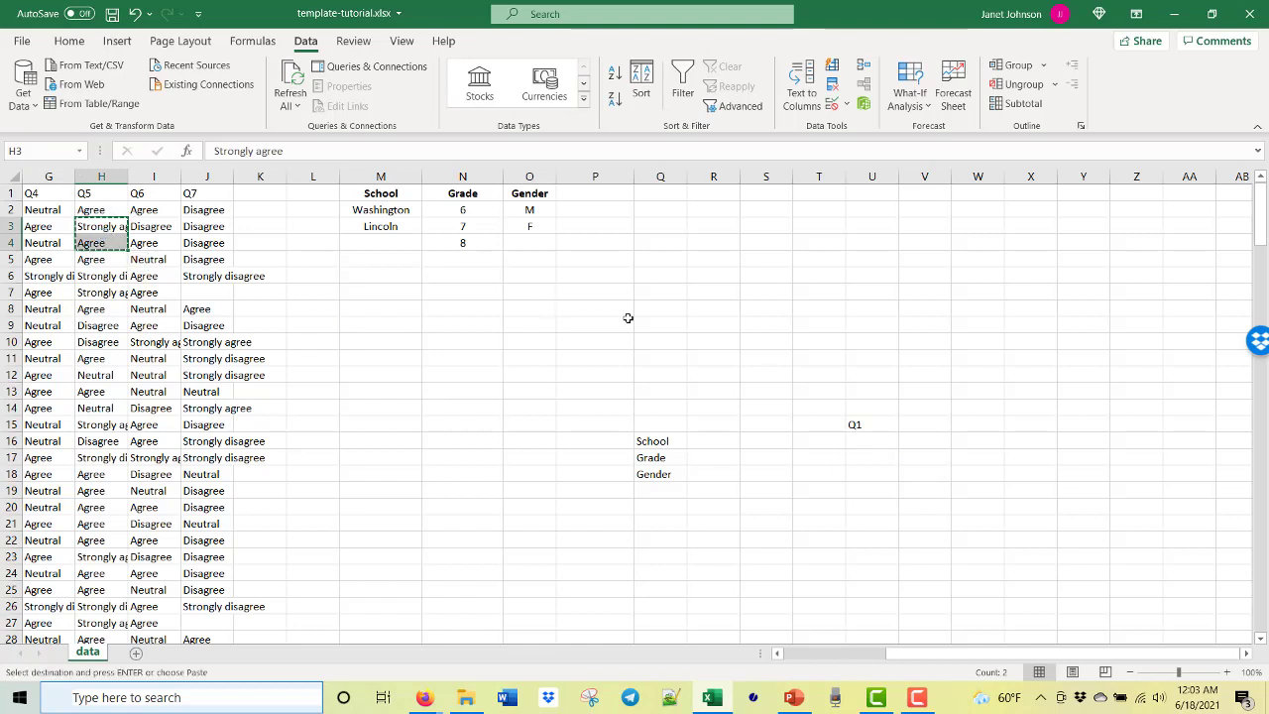
{"action": "left_click", "coordinate": [804, 441]}
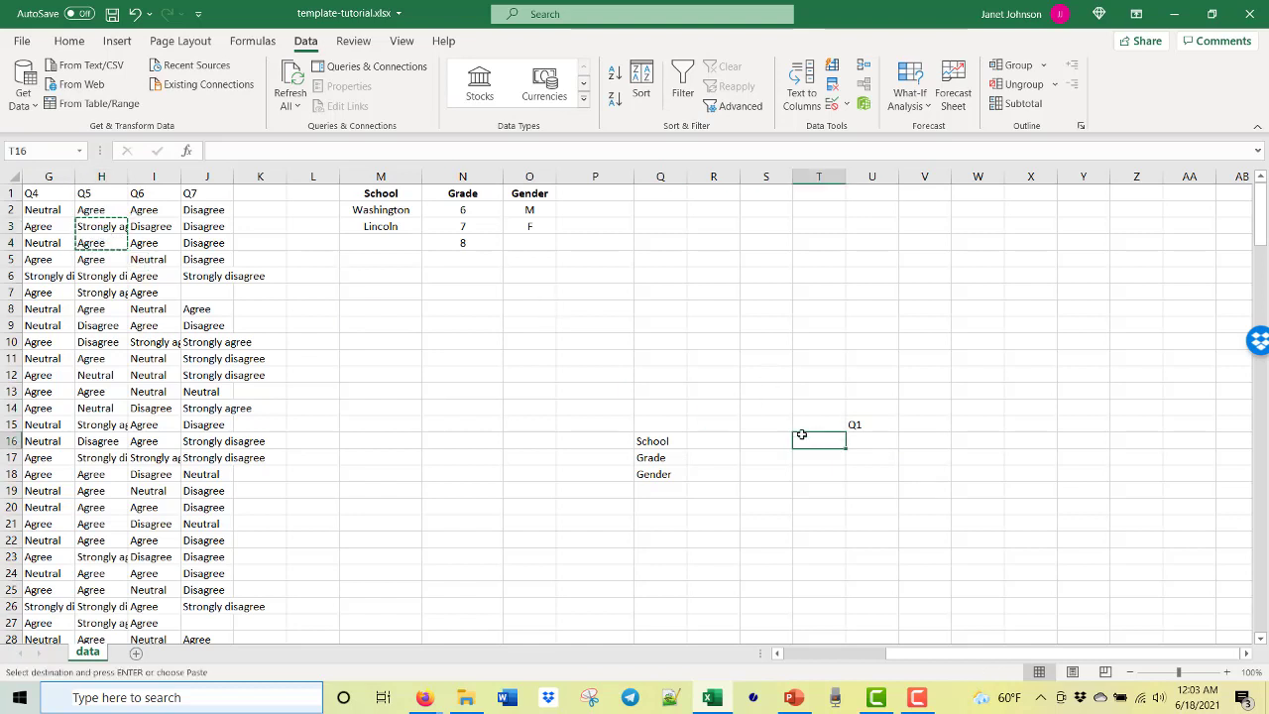
{"action": "key", "text": "ctrl+v"}
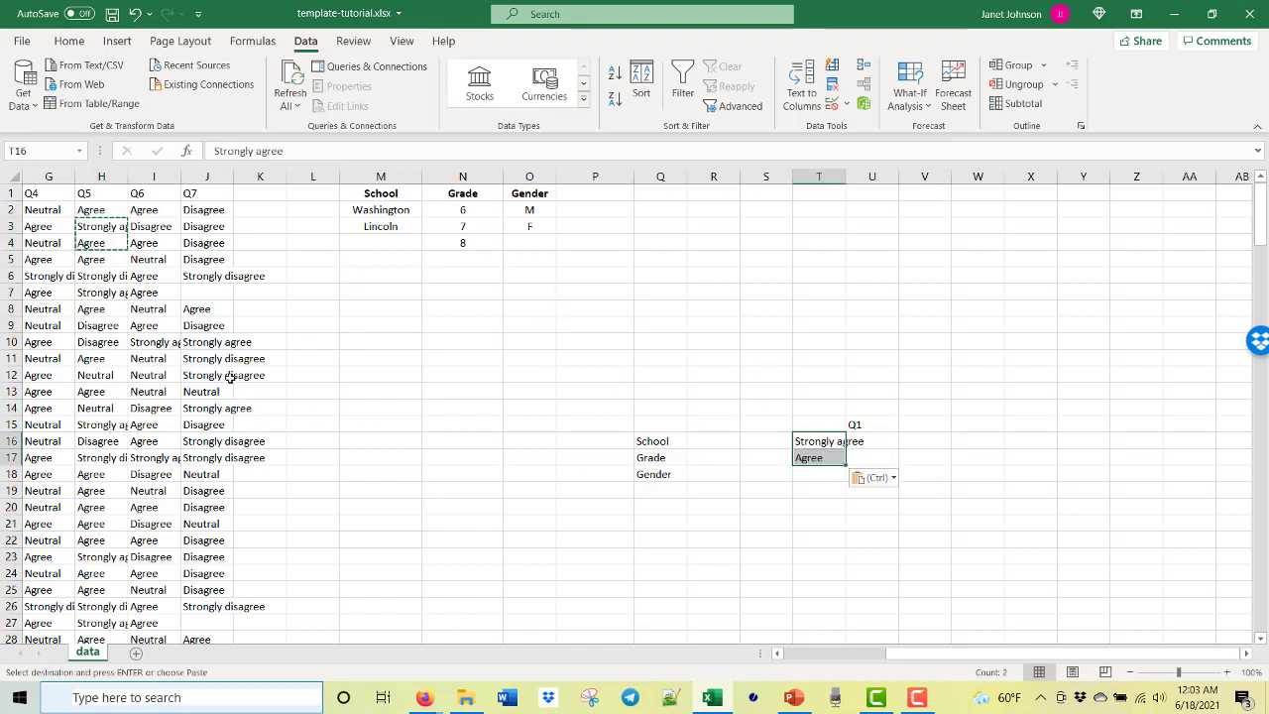
- Copy the Neutral response from I11 into T18 as the next row label
{"action": "left_click", "coordinate": [162, 362]}
{"action": "key", "text": "ctrl+c"}
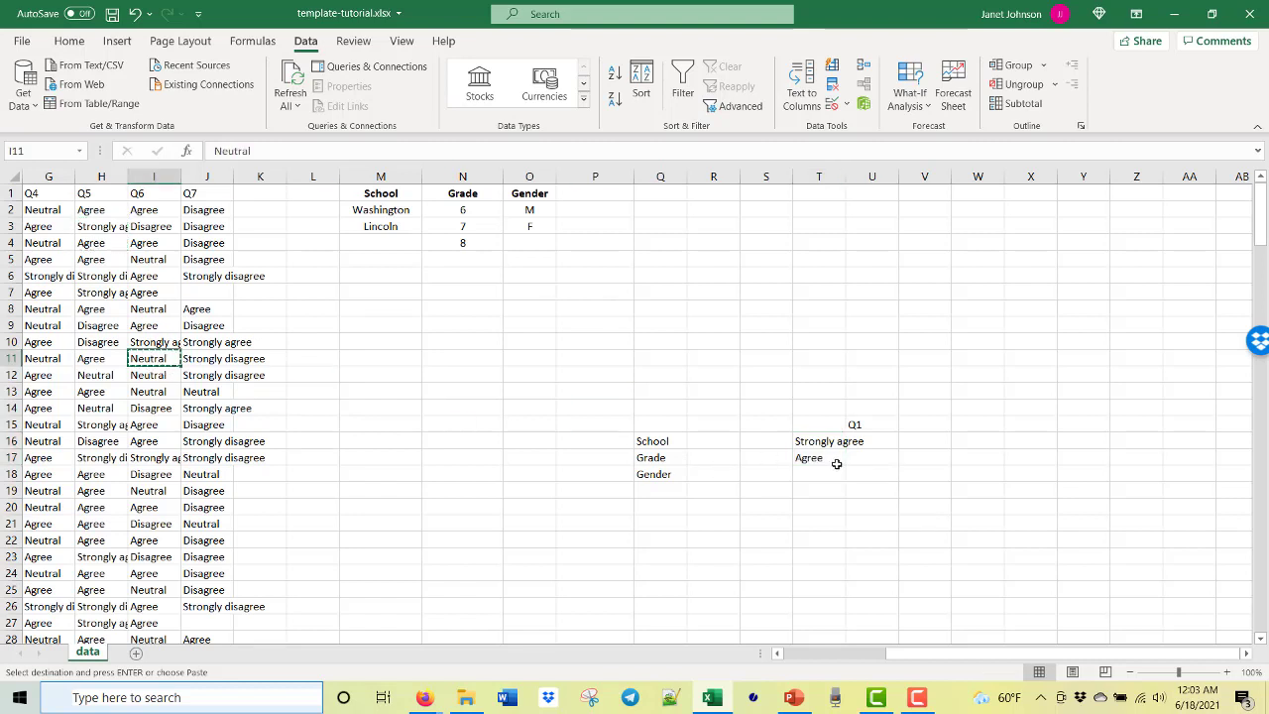
{"action": "left_click", "coordinate": [828, 477]}
{"action": "key", "text": "ctrl+v"}
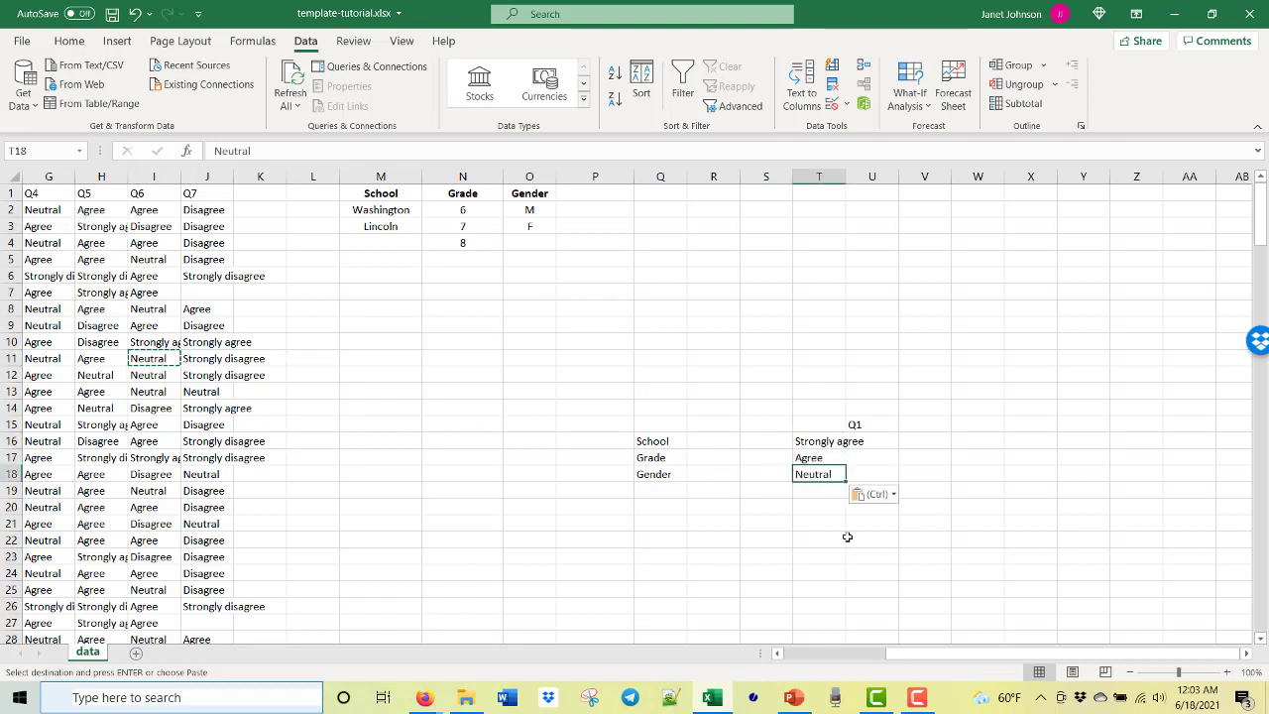
- Copy the Disagree response from J9 into T19 as a row label
{"action": "left_click", "coordinate": [811, 487]}
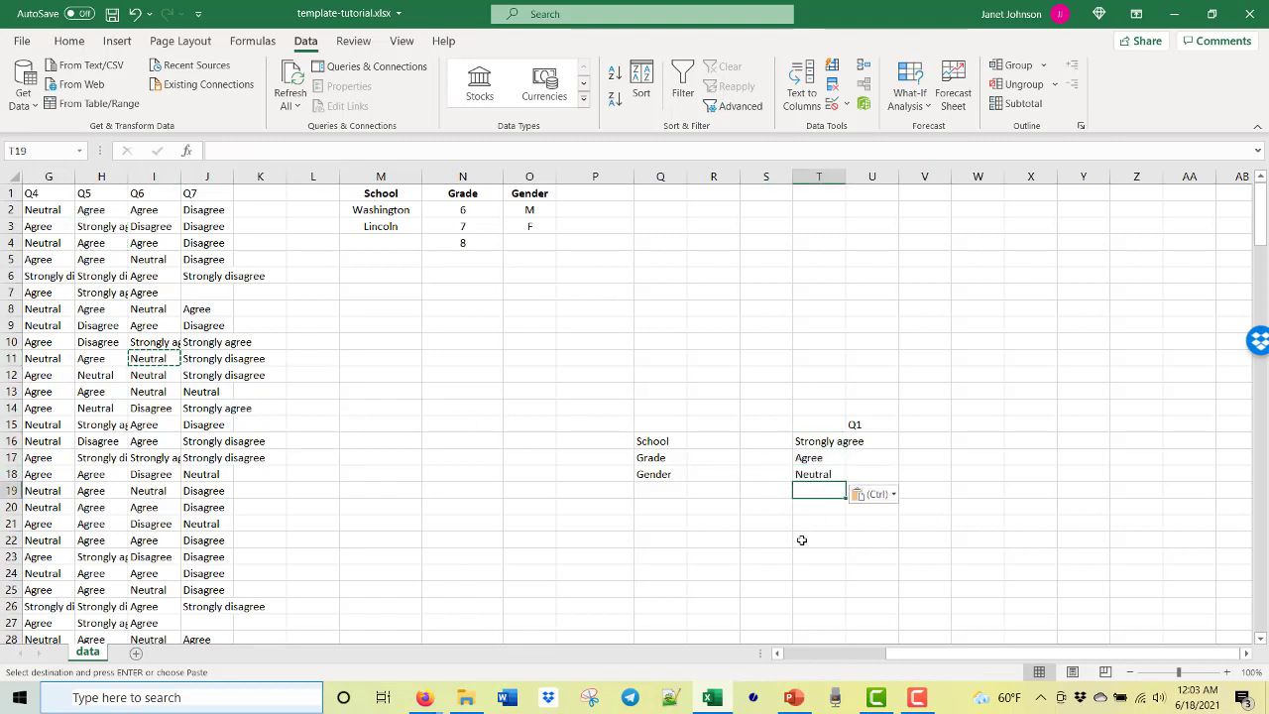
{"action": "left_click", "coordinate": [216, 328]}
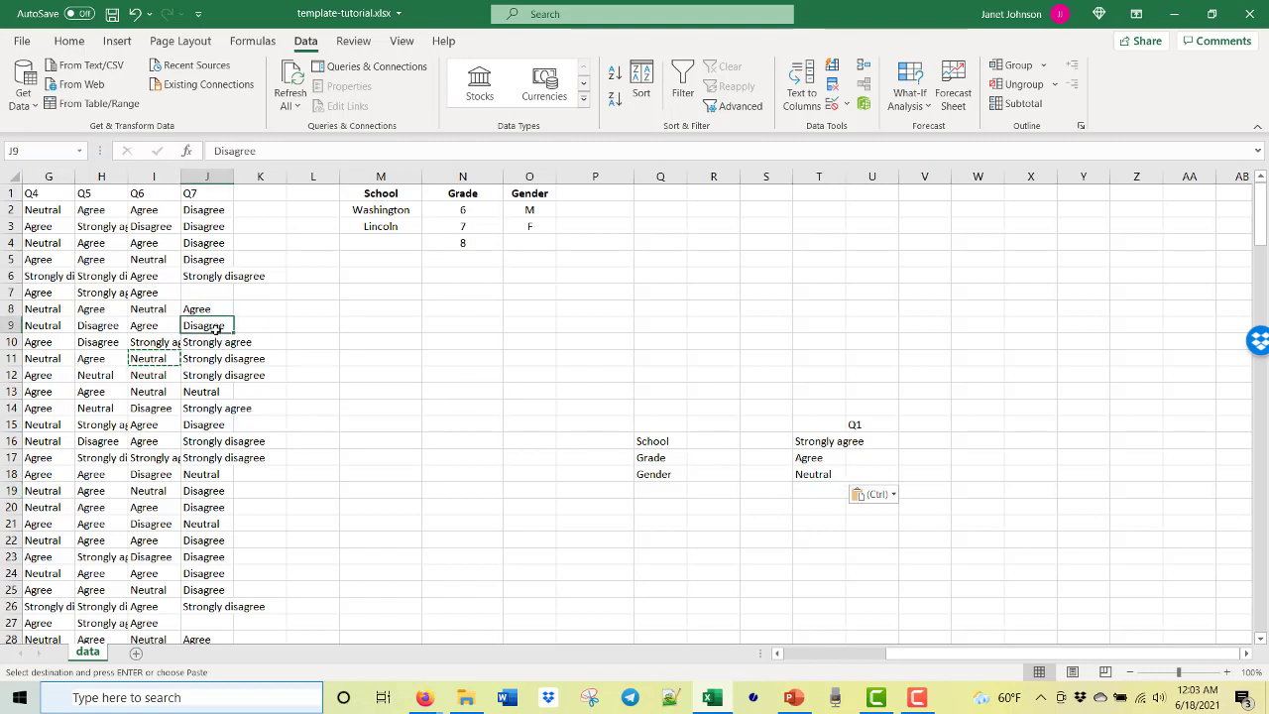
{"action": "key", "text": "ctrl+c"}
{"action": "left_click", "coordinate": [825, 491]}
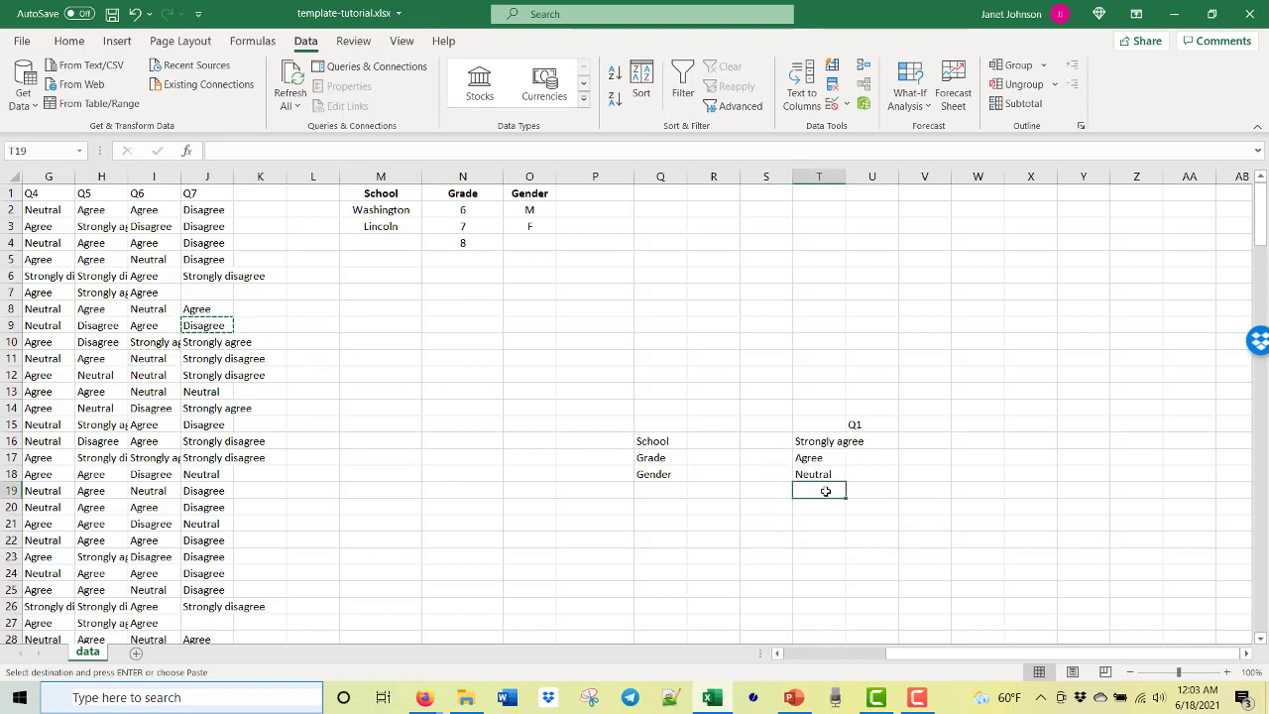
{"action": "key", "text": "ctrl+v"}
- Copy the Strongly disagree response from J11 into T20 as the last row label
{"action": "left_click", "coordinate": [204, 362]}
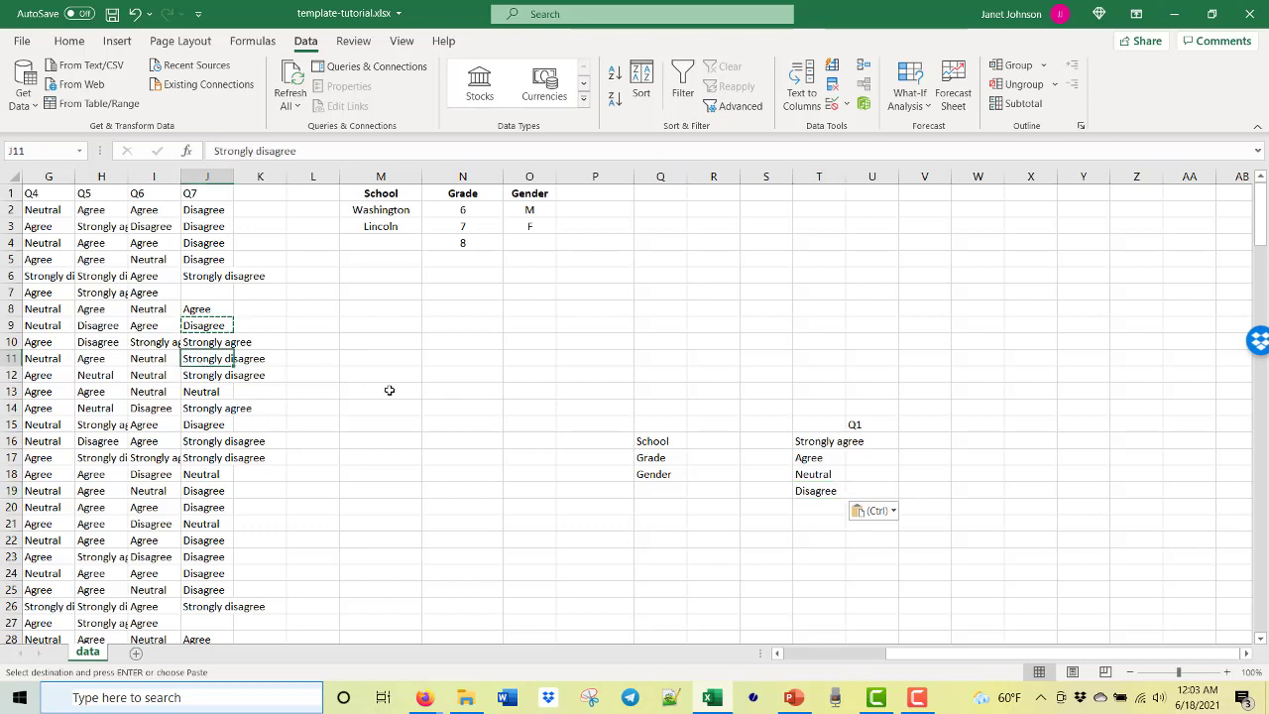
{"action": "key", "text": "ctrl+c"}
{"action": "left_click", "coordinate": [828, 504]}
{"action": "key", "text": "ctrl+v"}
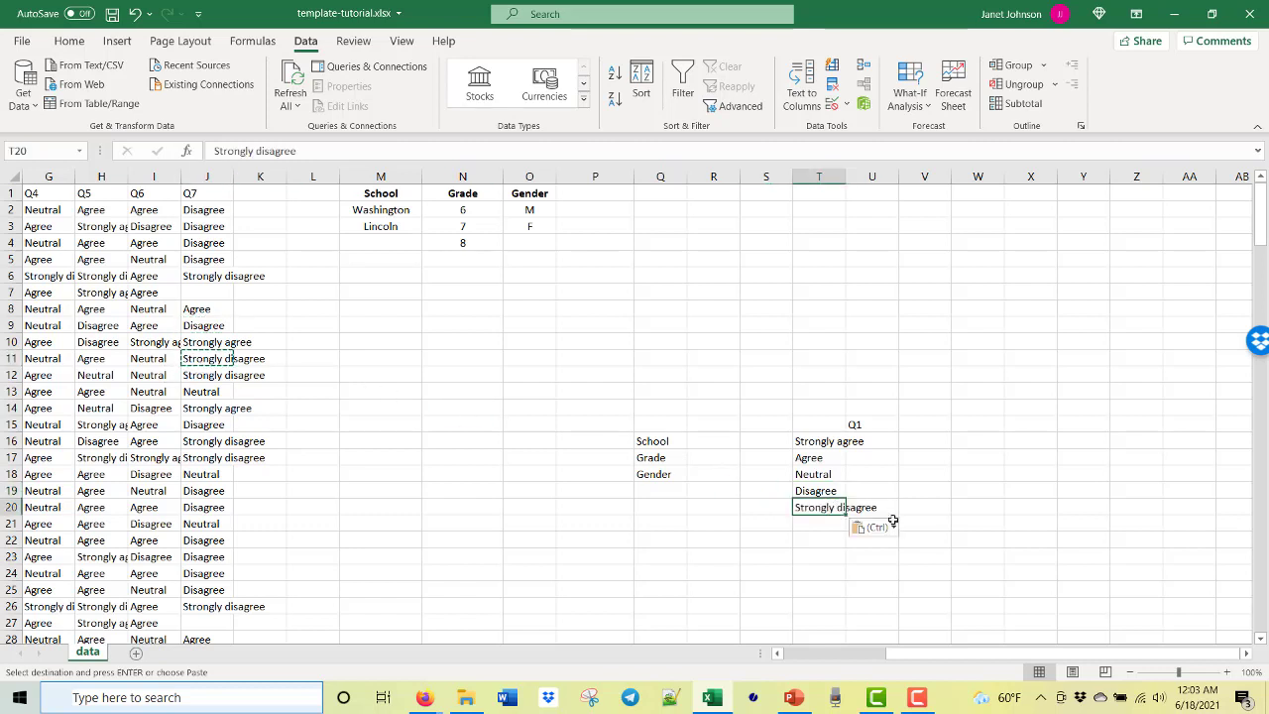
{"action": "left_click", "coordinate": [953, 539]}
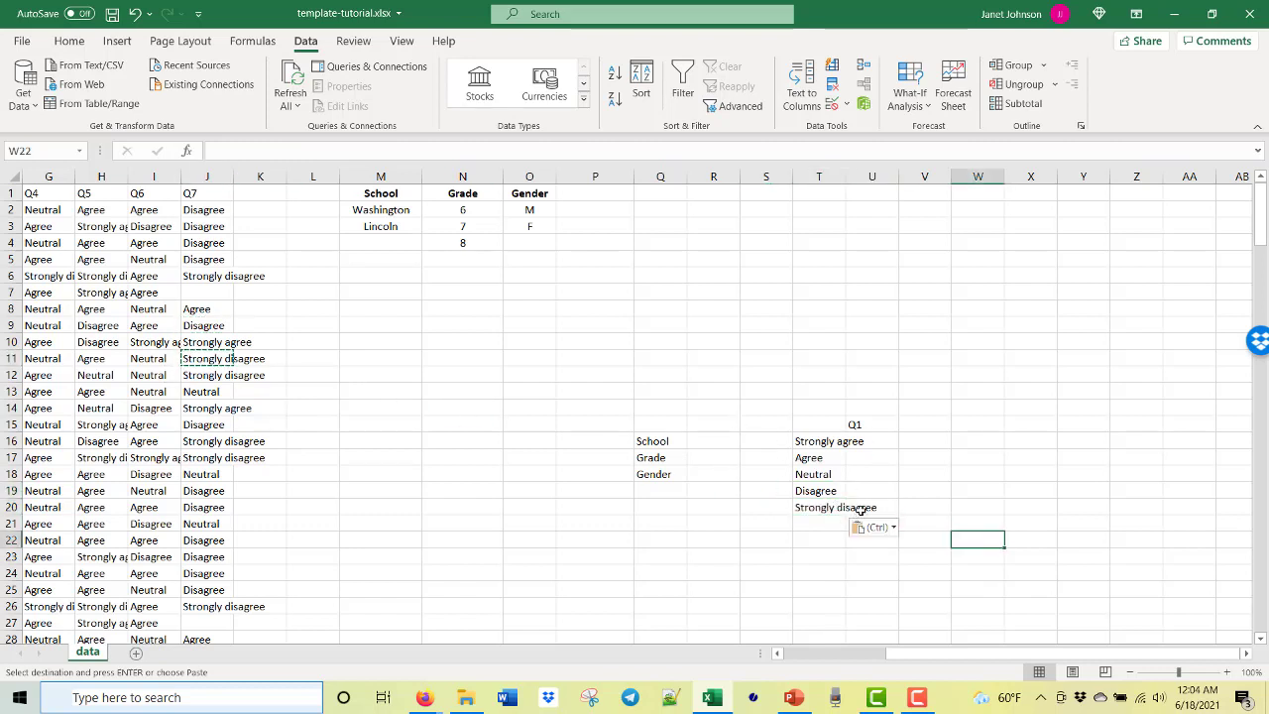
- Start a COUNTIFS formula in U16 with the School column range $A$1:$A$190 as the first criteria range
{"action": "left_click", "coordinate": [883, 441]}
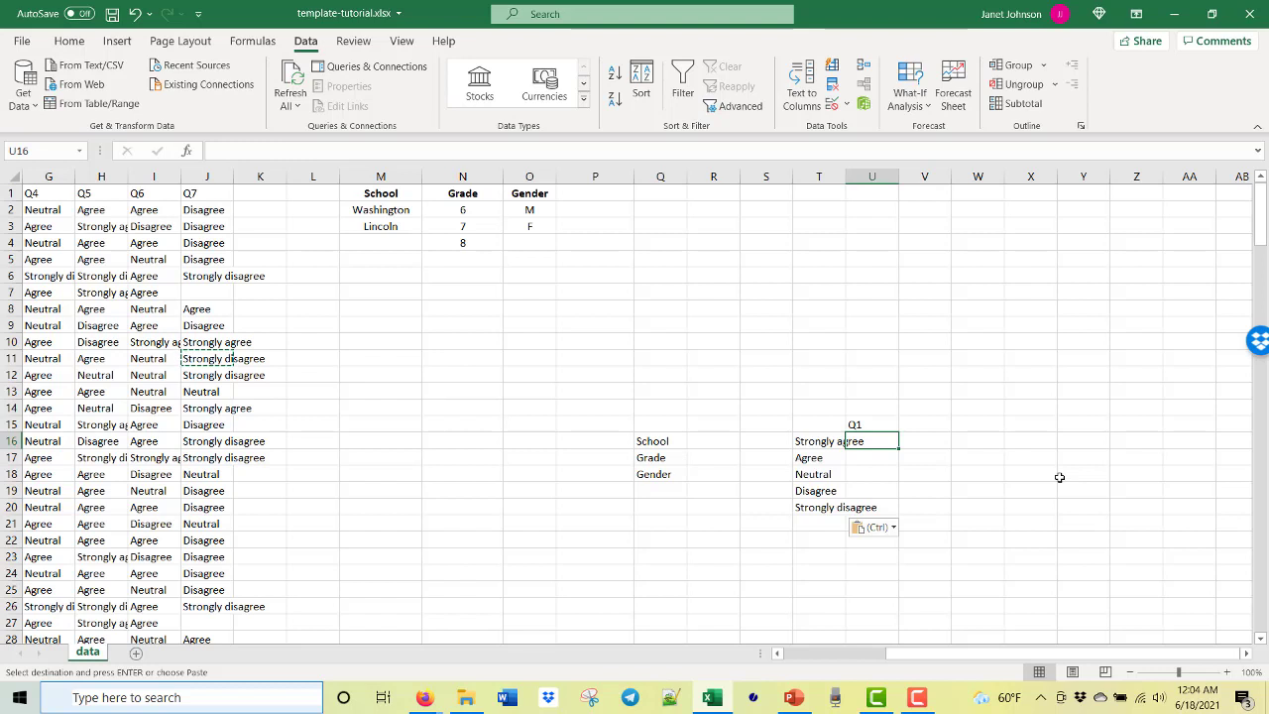
{"action": "type", "text": "=COUN"}
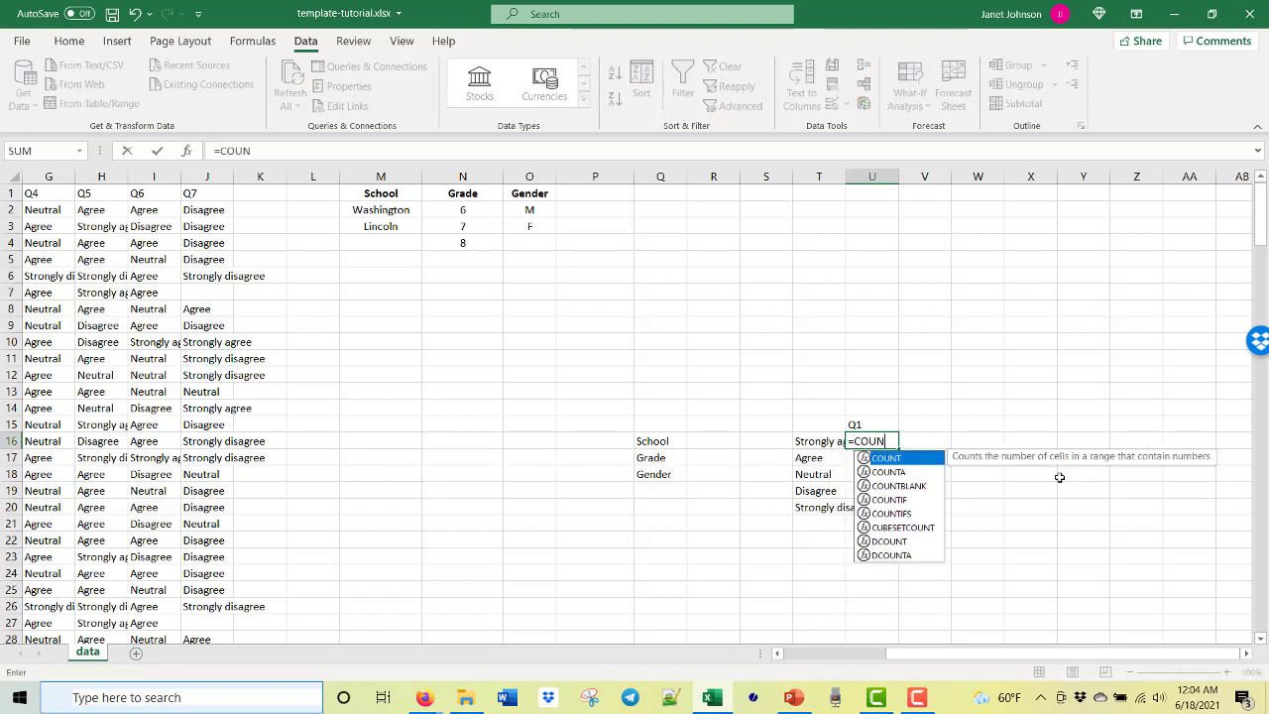
{"action": "type", "text": "TIFS"}
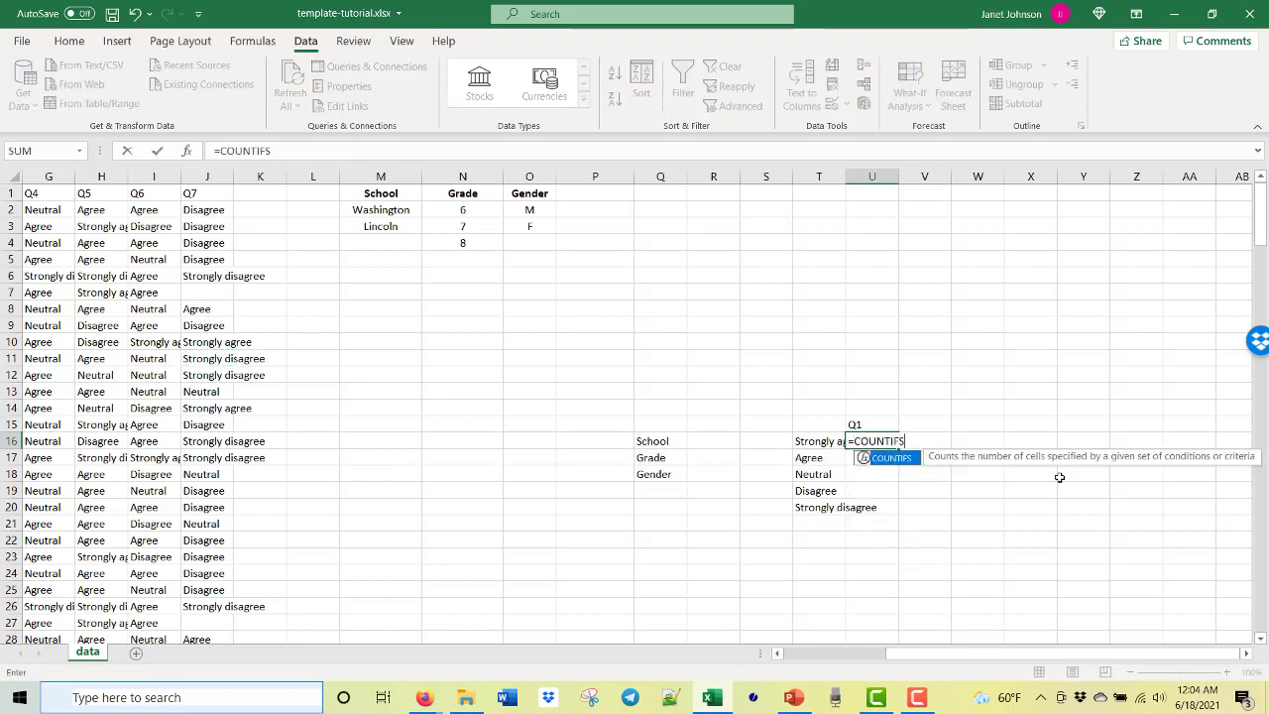
{"action": "type", "text": "("}
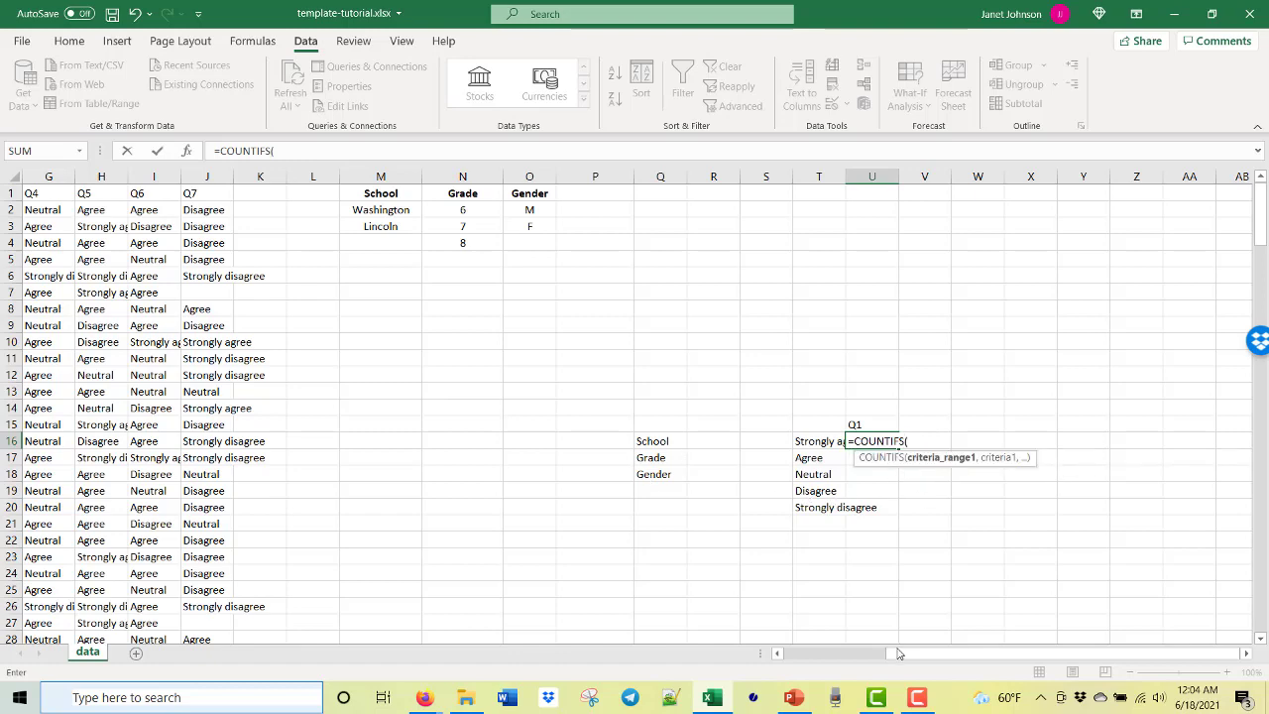
{"action": "left_click_drag", "start_coordinate": [898, 652], "coordinate": [833, 652]}
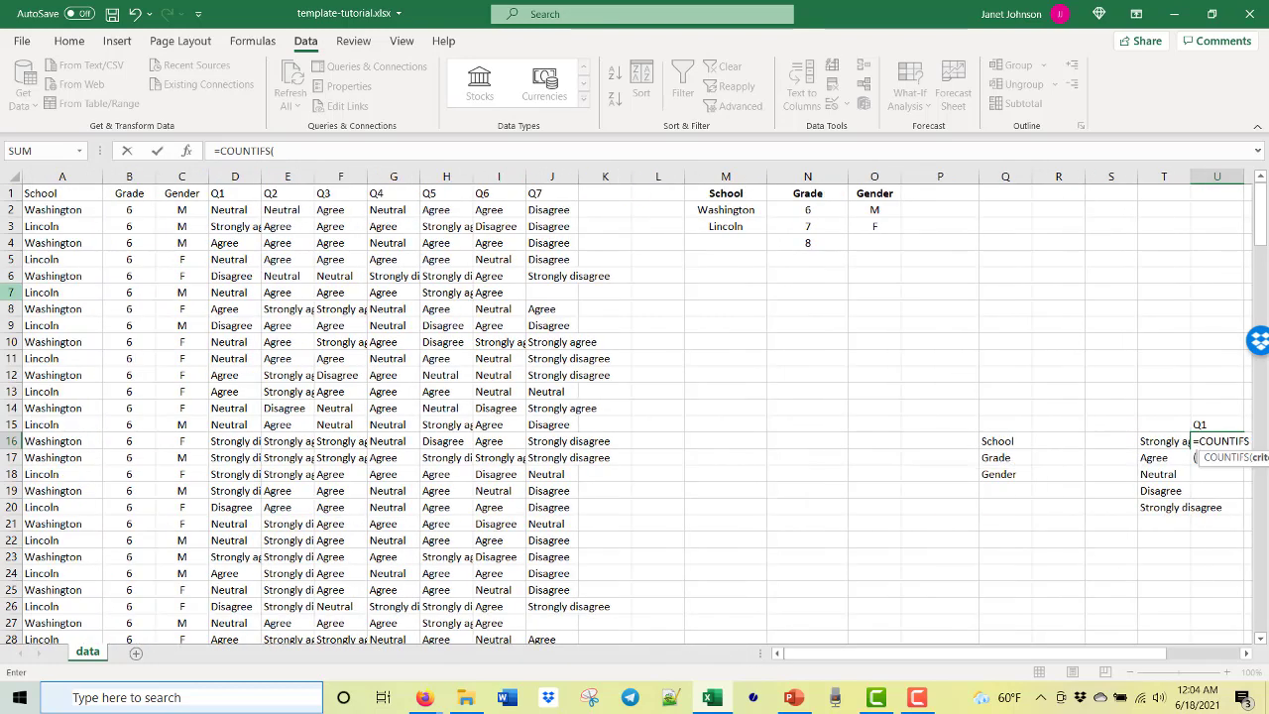
{"action": "left_click", "coordinate": [61, 177]}
{"action": "left_click_drag", "start_coordinate": [61, 199], "coordinate": [61, 276]}
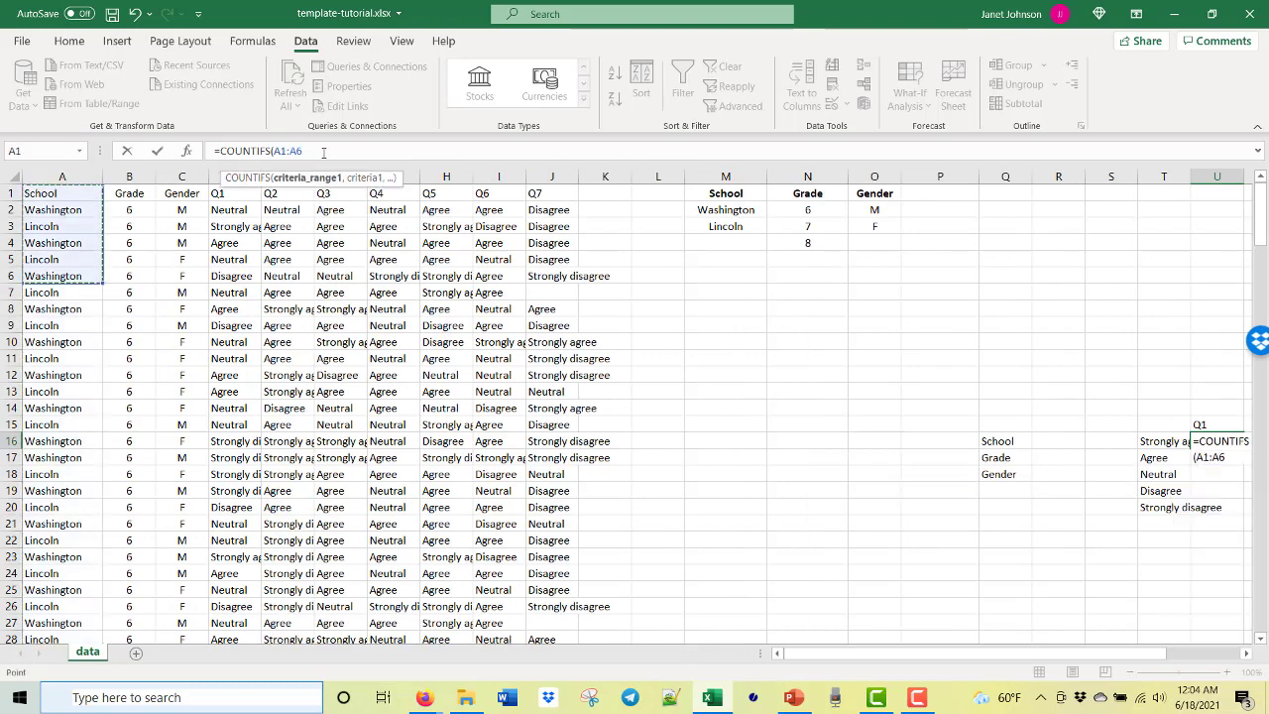
{"action": "key", "text": "BackSpace"}
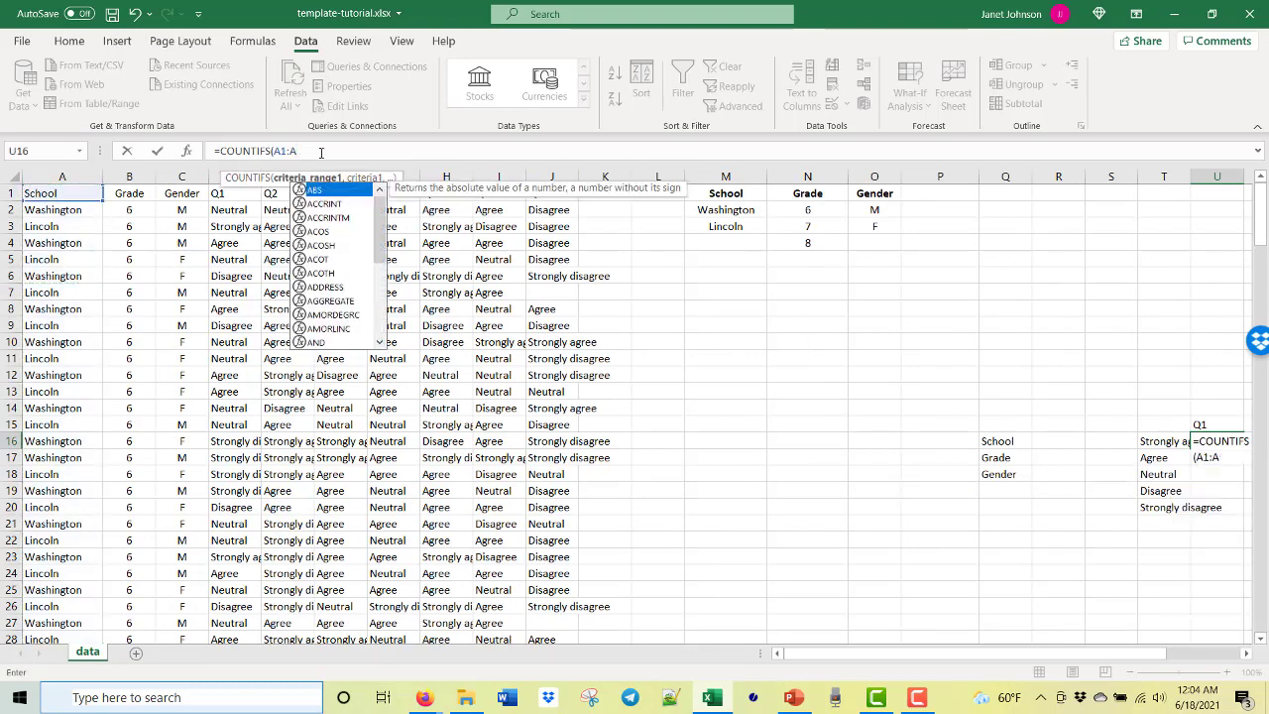
{"action": "key", "text": "Escape"}
{"action": "type", "text": "190"}
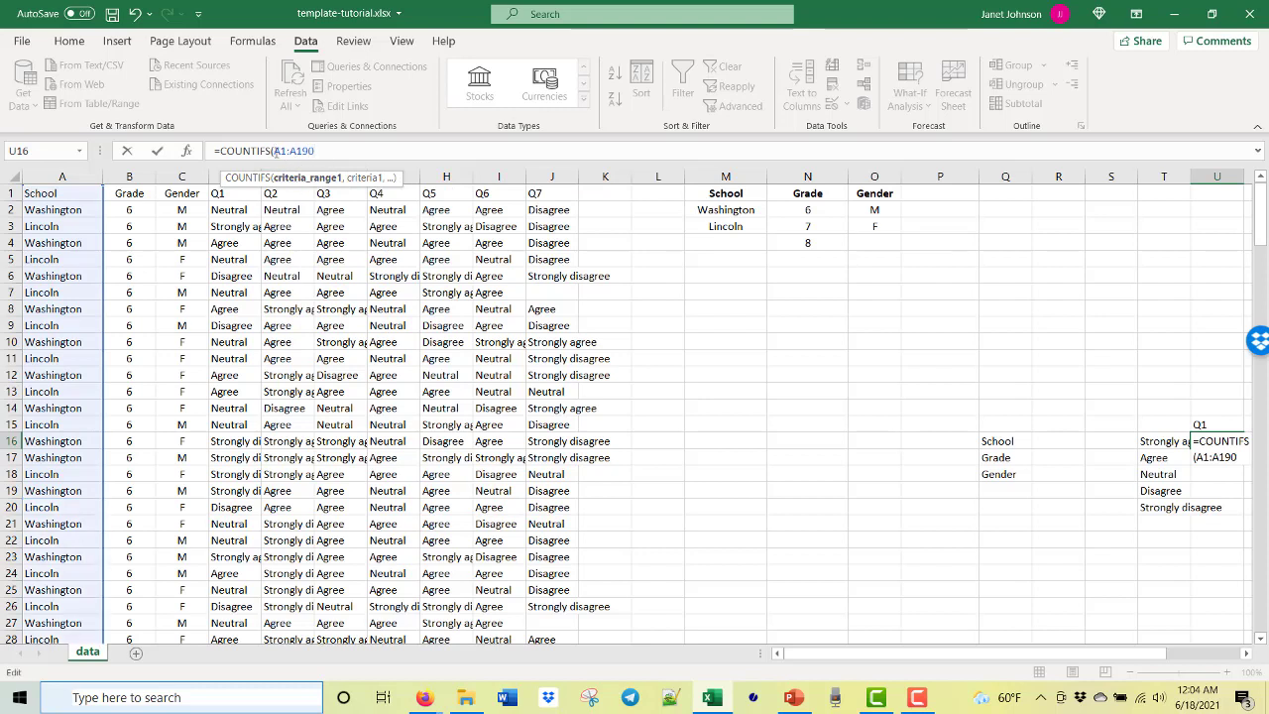
{"action": "type", "text": "$A$"}
{"action": "key", "text": "F4"}
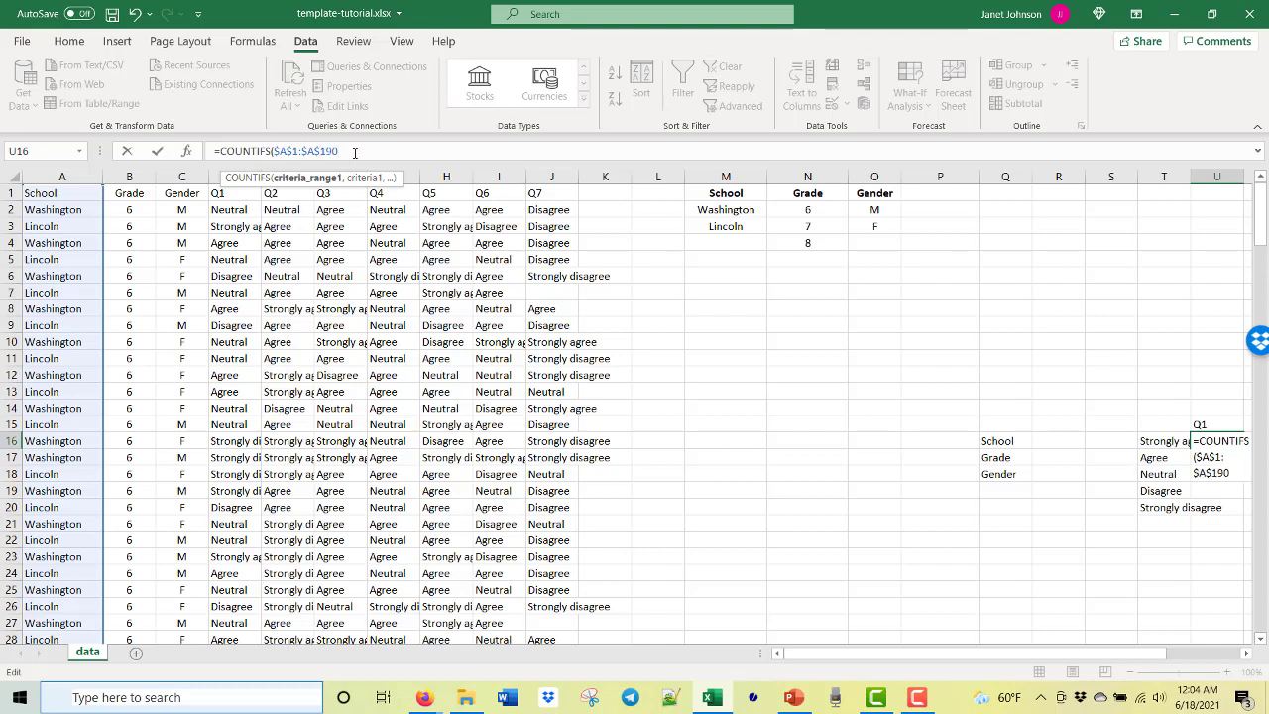
- Add the School filter cell as the formula's first criterion, with the absolute reference $Q$16
{"action": "type", "text": ","}
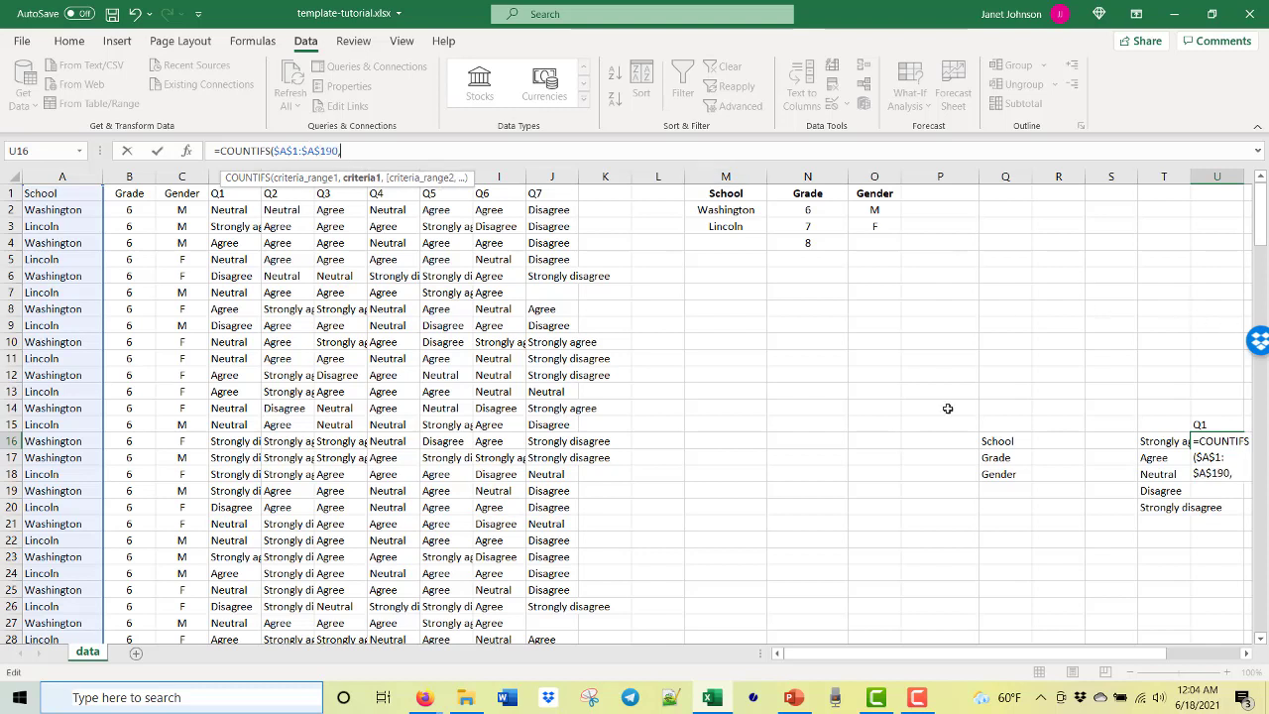
{"action": "left_click", "coordinate": [1001, 443]}
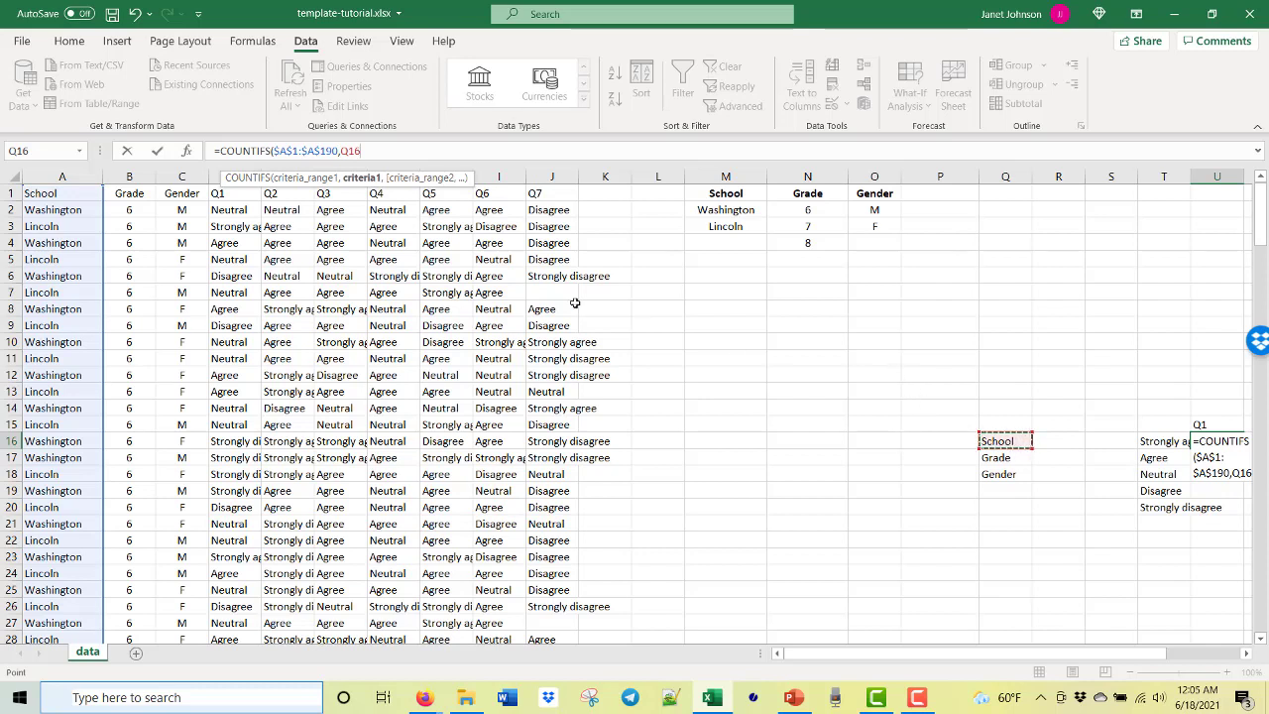
{"action": "left_click", "coordinate": [342, 150]}
{"action": "key", "text": "F4"}
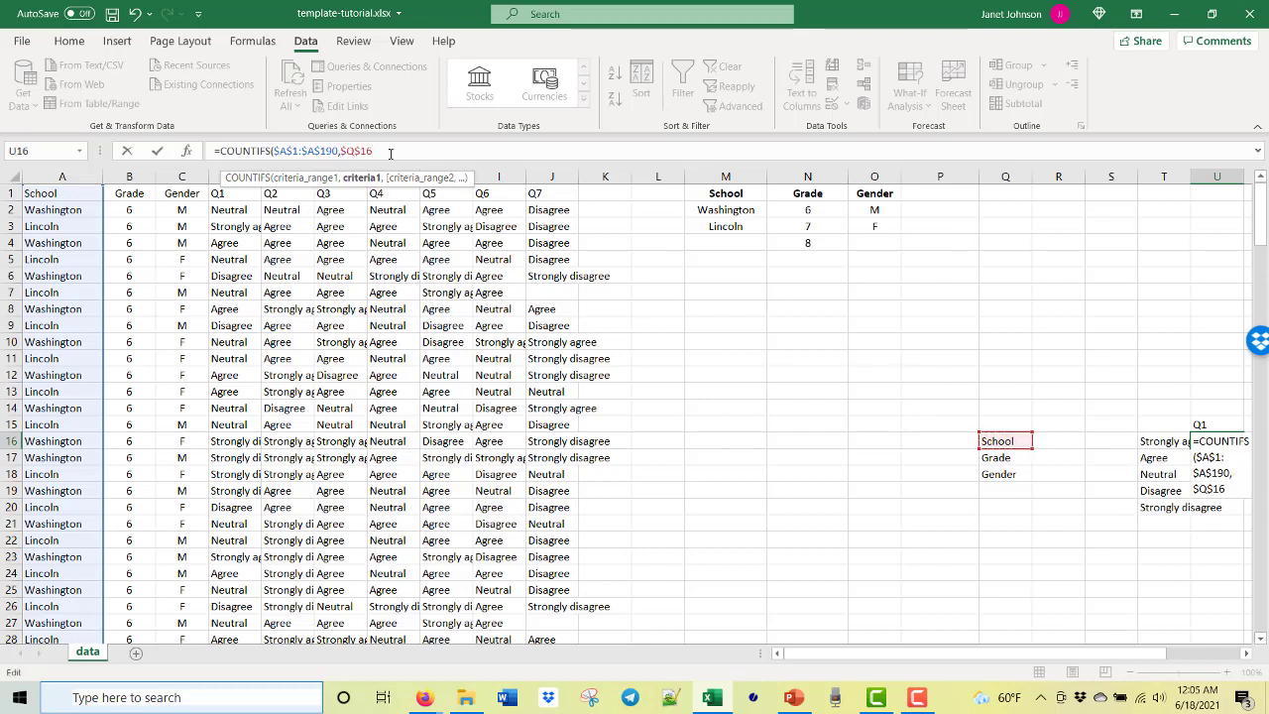
- Add the Grade column range $B$1:$B$190 as the second criteria range of the COUNTIFS formula
{"action": "type", "text": ","}
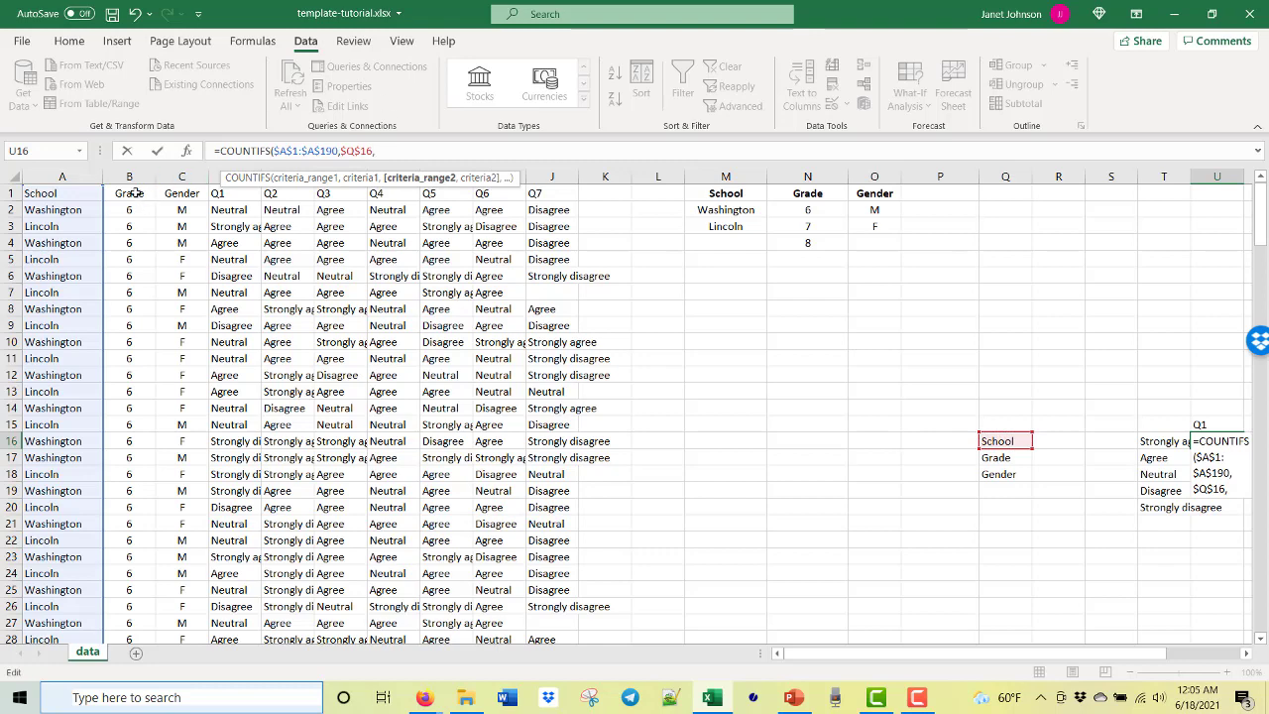
{"action": "left_click_drag", "start_coordinate": [136, 193], "coordinate": [131, 264]}
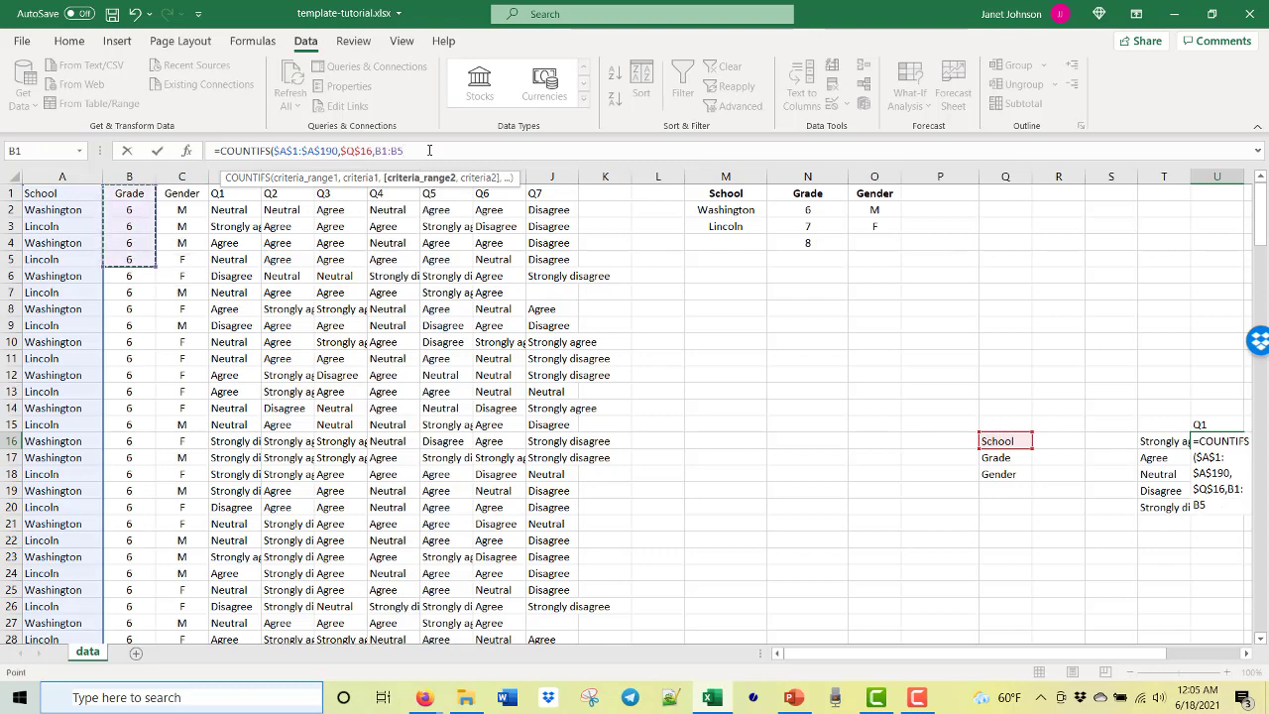
{"action": "key", "text": "BackSpace"}
{"action": "type", "text": "190"}
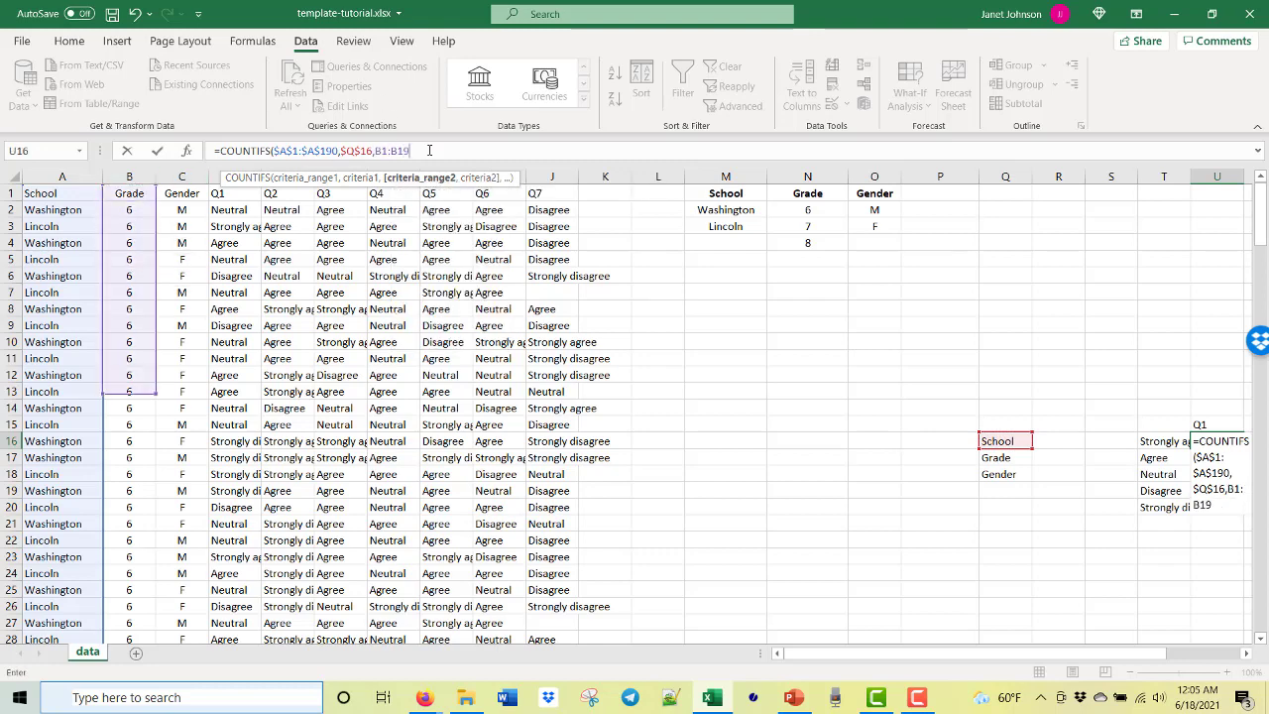
{"action": "left_click", "coordinate": [376, 151]}
{"action": "type", "text": "$"}
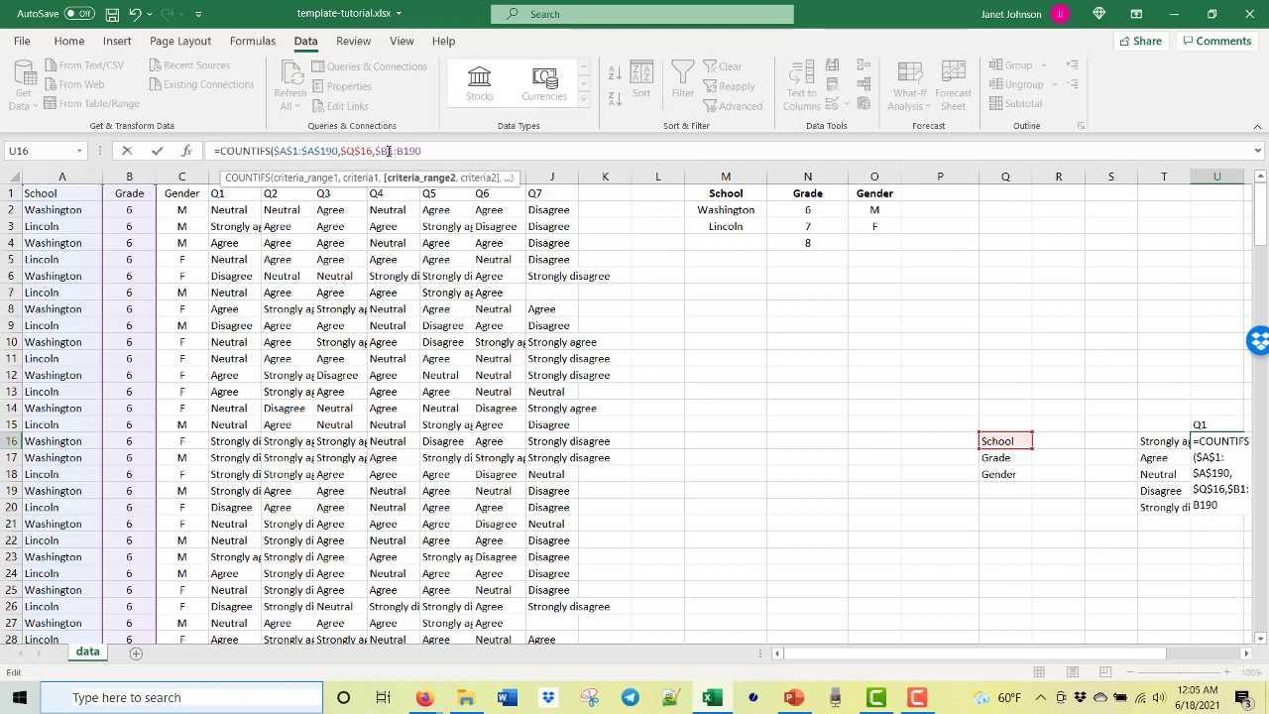
{"action": "left_click", "coordinate": [388, 151]}
{"action": "type", "text": "$B$"}
{"action": "key", "text": "F4"}
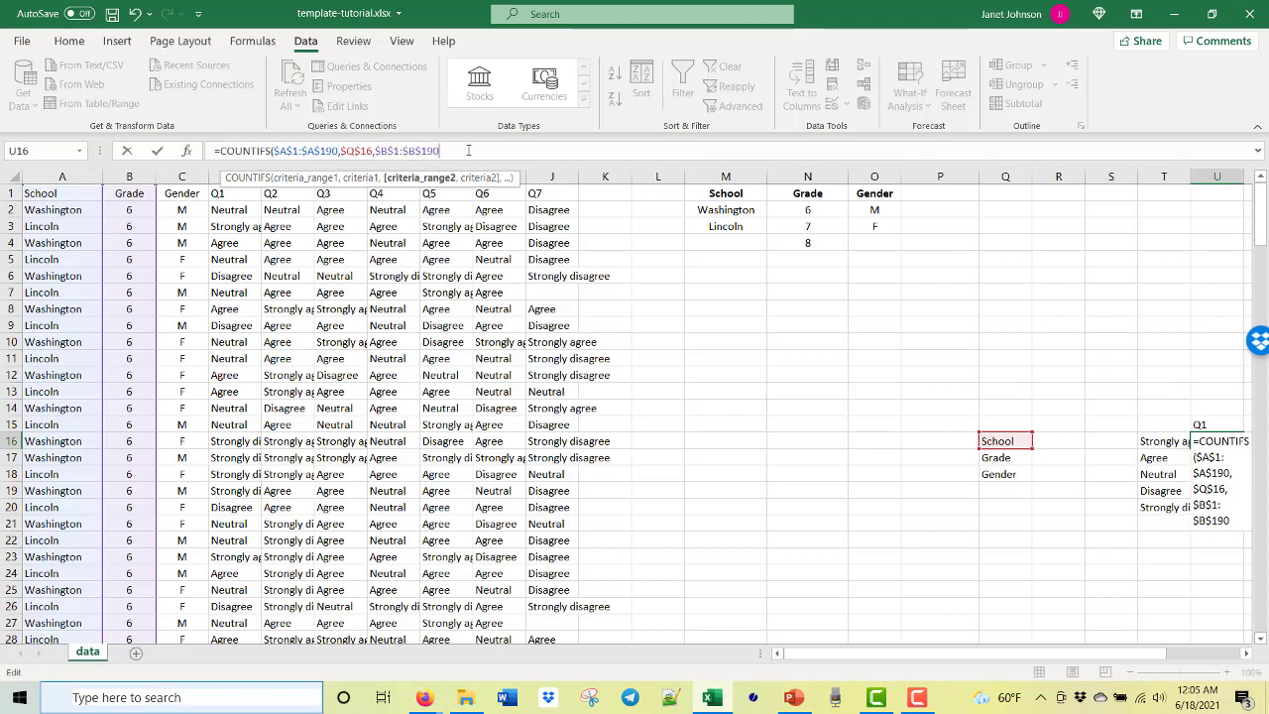
- Add the Grade filter cell as the formula's second criterion, with the absolute reference $Q$17
{"action": "type", "text": ","}
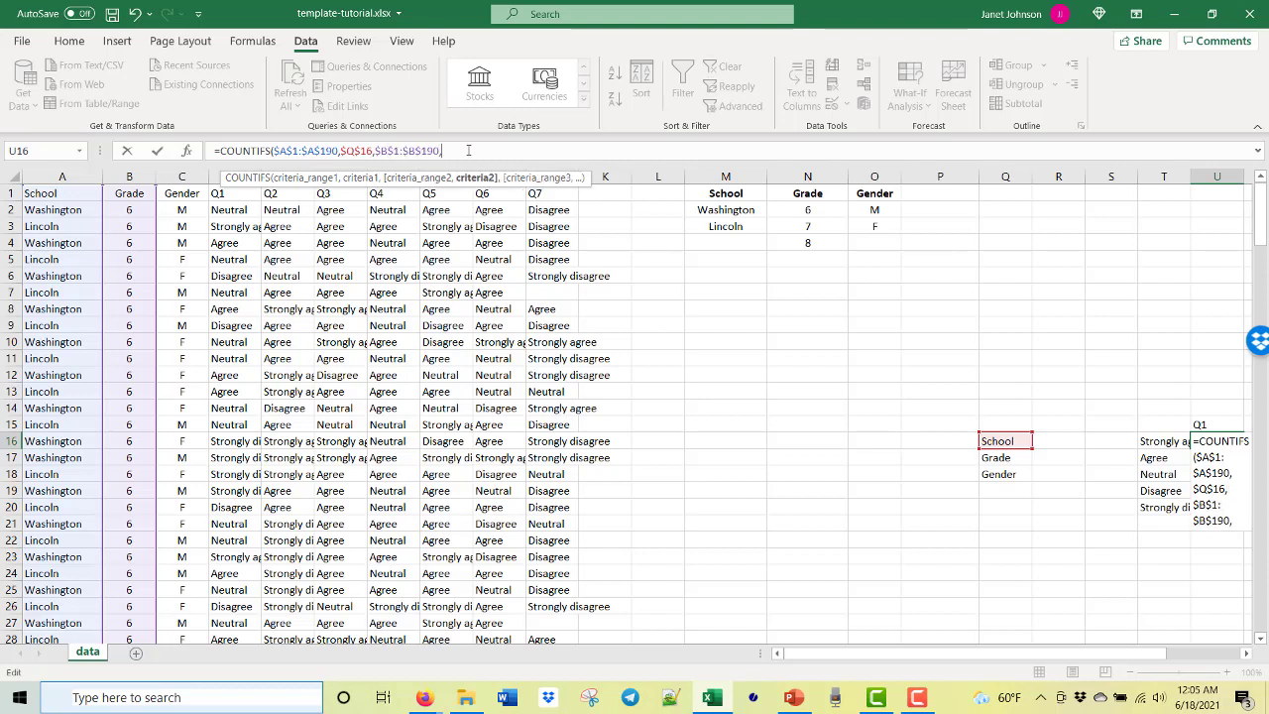
{"action": "left_click", "coordinate": [1012, 457]}
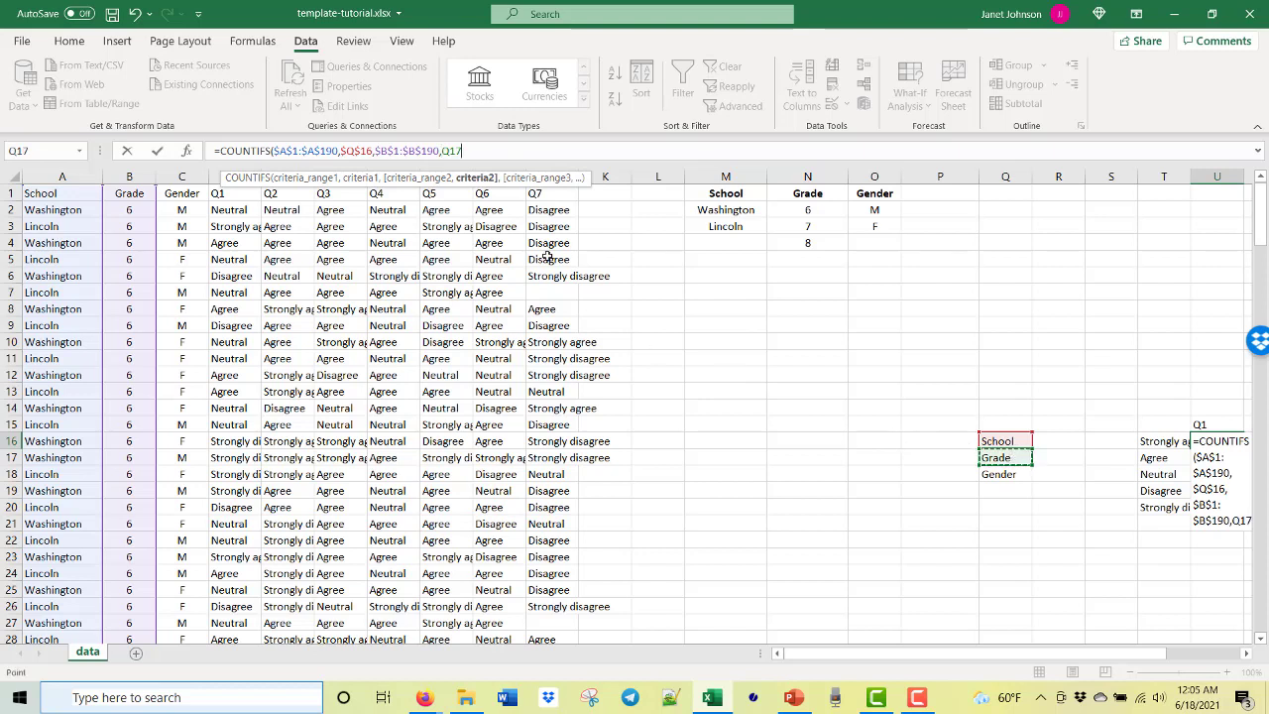
{"action": "left_click", "coordinate": [443, 150]}
{"action": "type", "text": "$Q$16"}
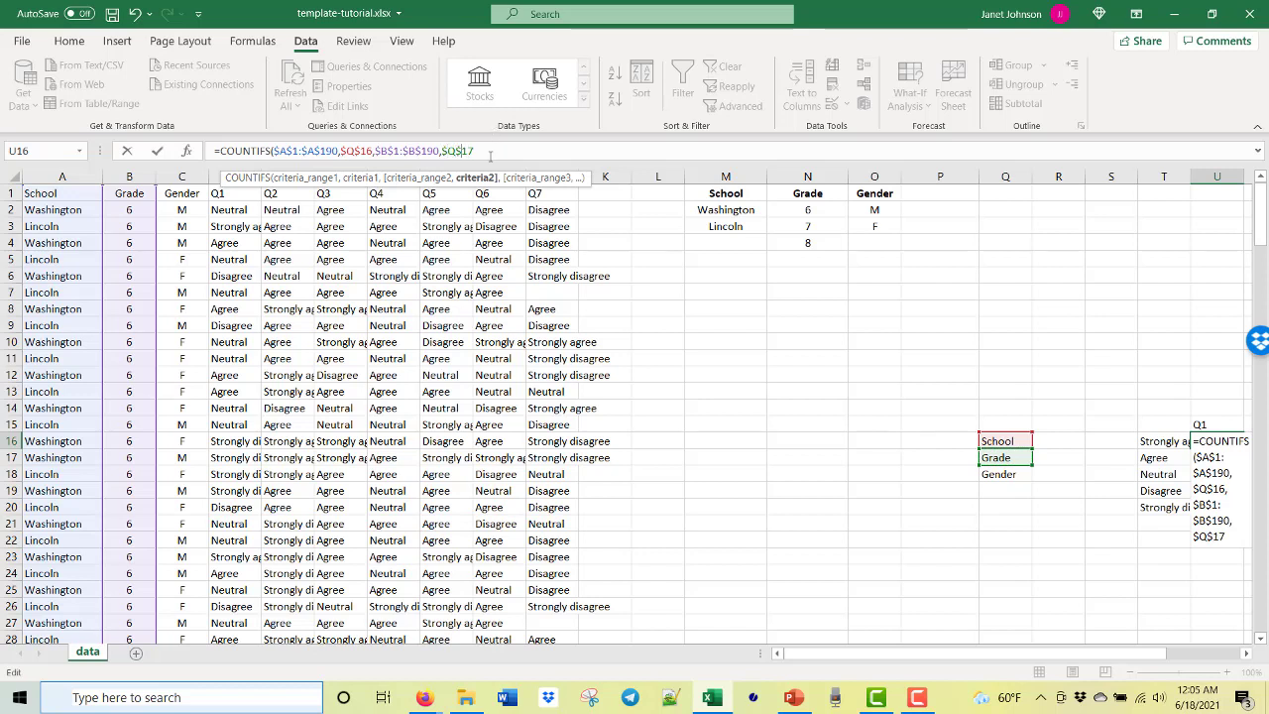
- Add the Gender column range $C$1:$C$190 as the third criteria range of the COUNTIFS formula
{"action": "type", "text": ","}
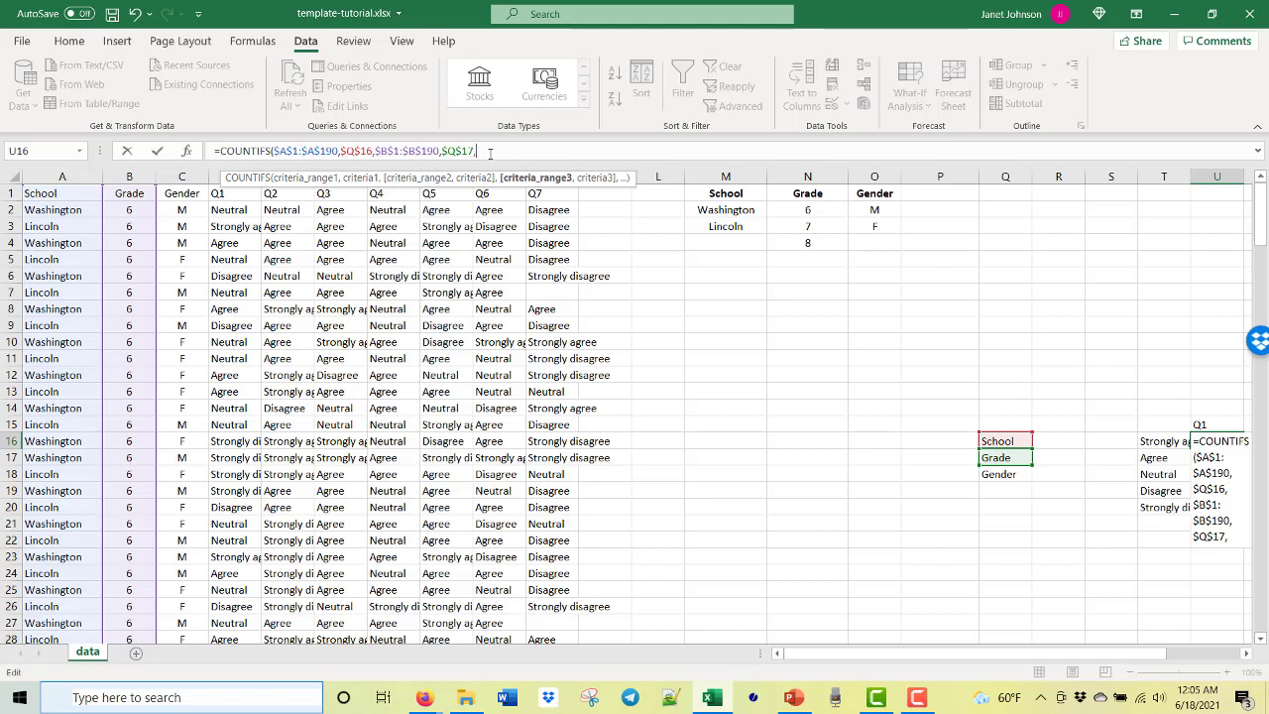
{"action": "left_click_drag", "start_coordinate": [181, 198], "coordinate": [184, 243]}
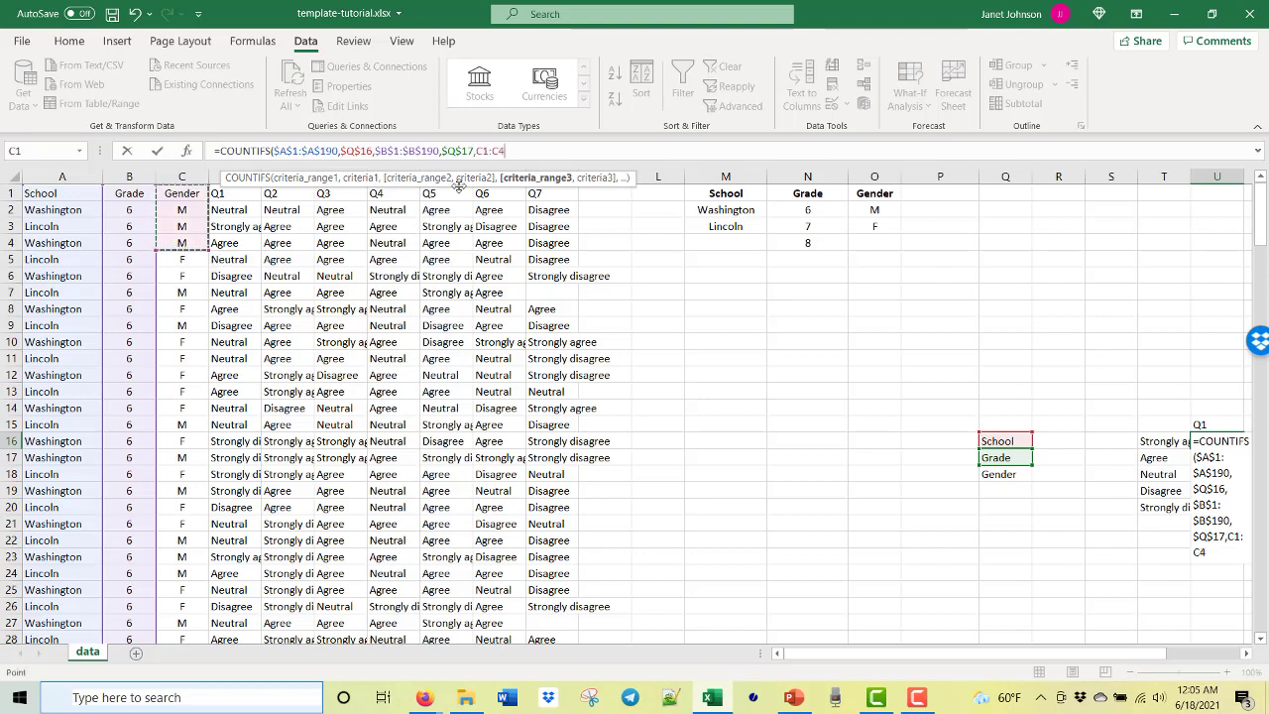
{"action": "left_click", "coordinate": [479, 150]}
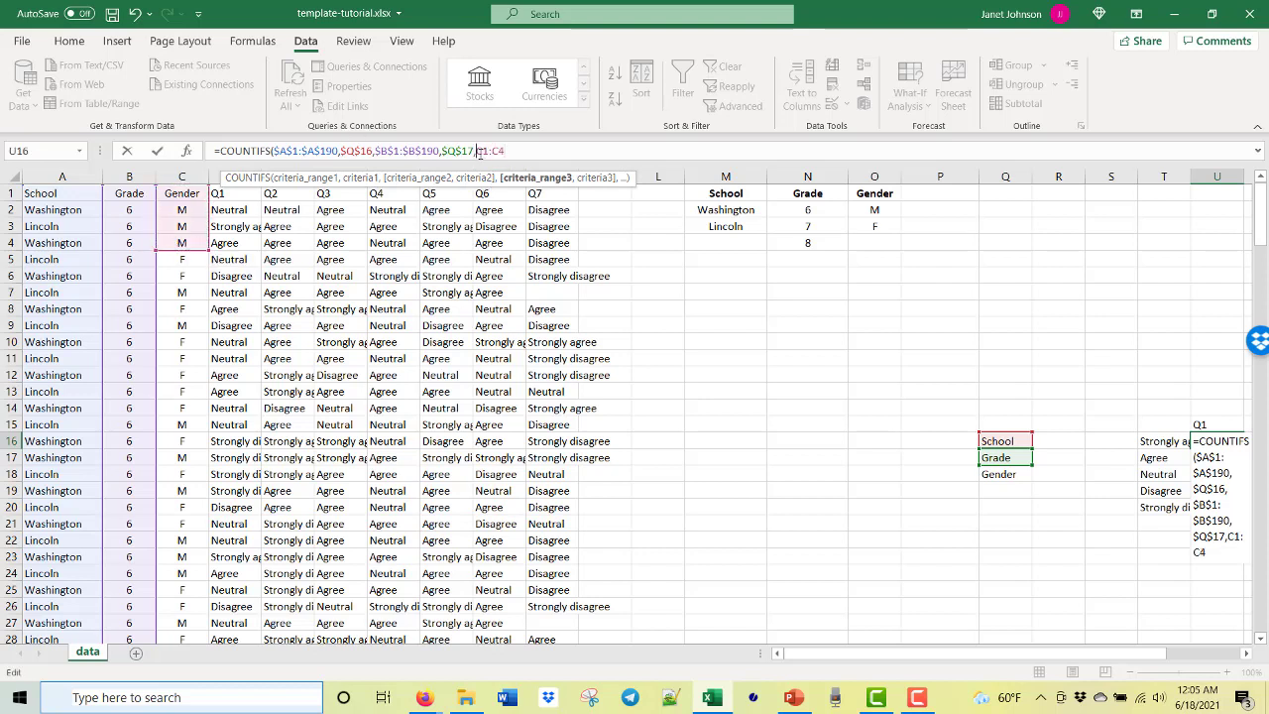
{"action": "type", "text": "$C"}
{"action": "type", "text": "$C$"}
{"action": "left_click", "coordinate": [507, 150]}
{"action": "type", "text": "$C$"}
{"action": "left_click", "coordinate": [516, 151]}
{"action": "type", "text": "$C$"}
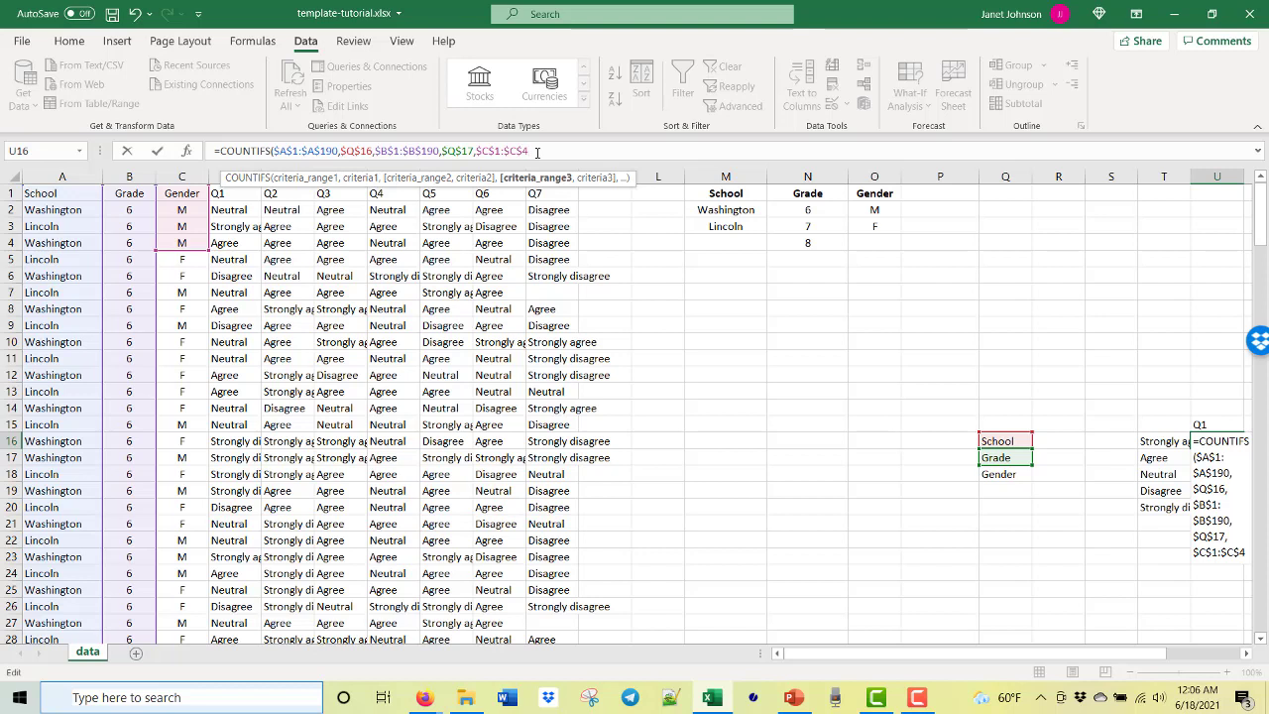
{"action": "key", "text": "BackSpace"}
{"action": "type", "text": "190"}
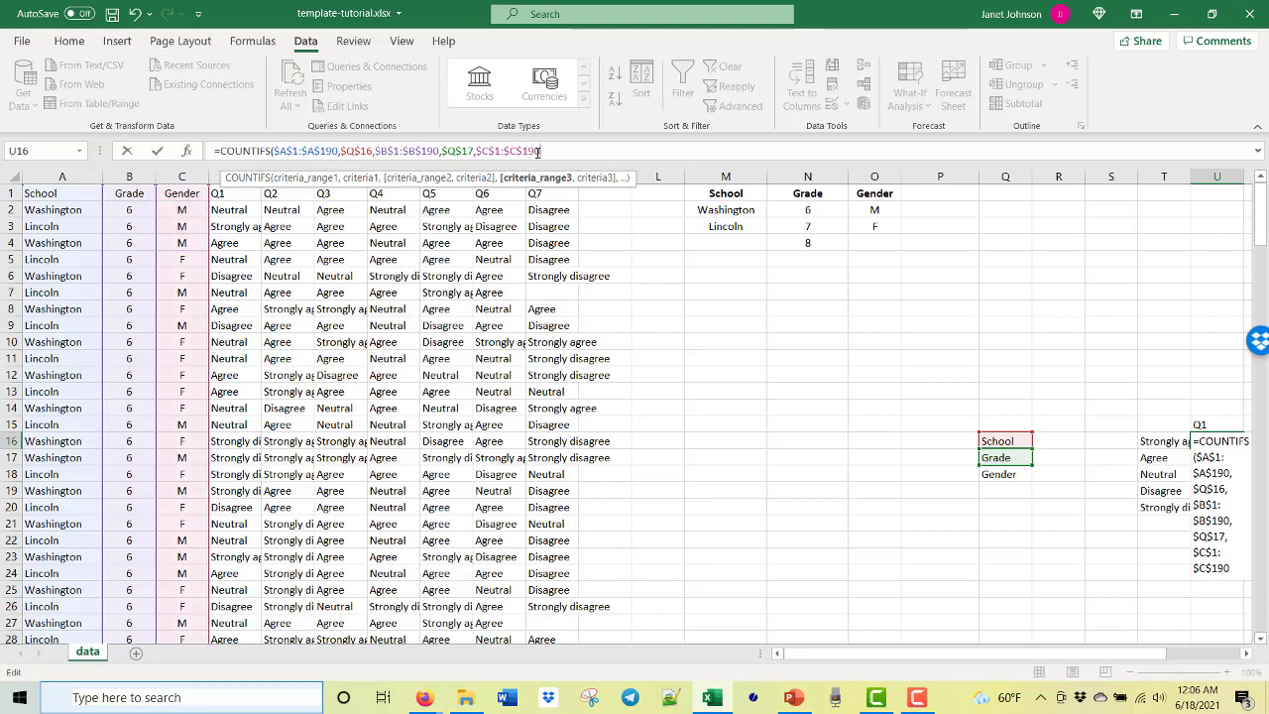
- Add the Gender filter cell as the formula's third criterion, with the absolute reference $Q$18
{"action": "type", "text": ","}
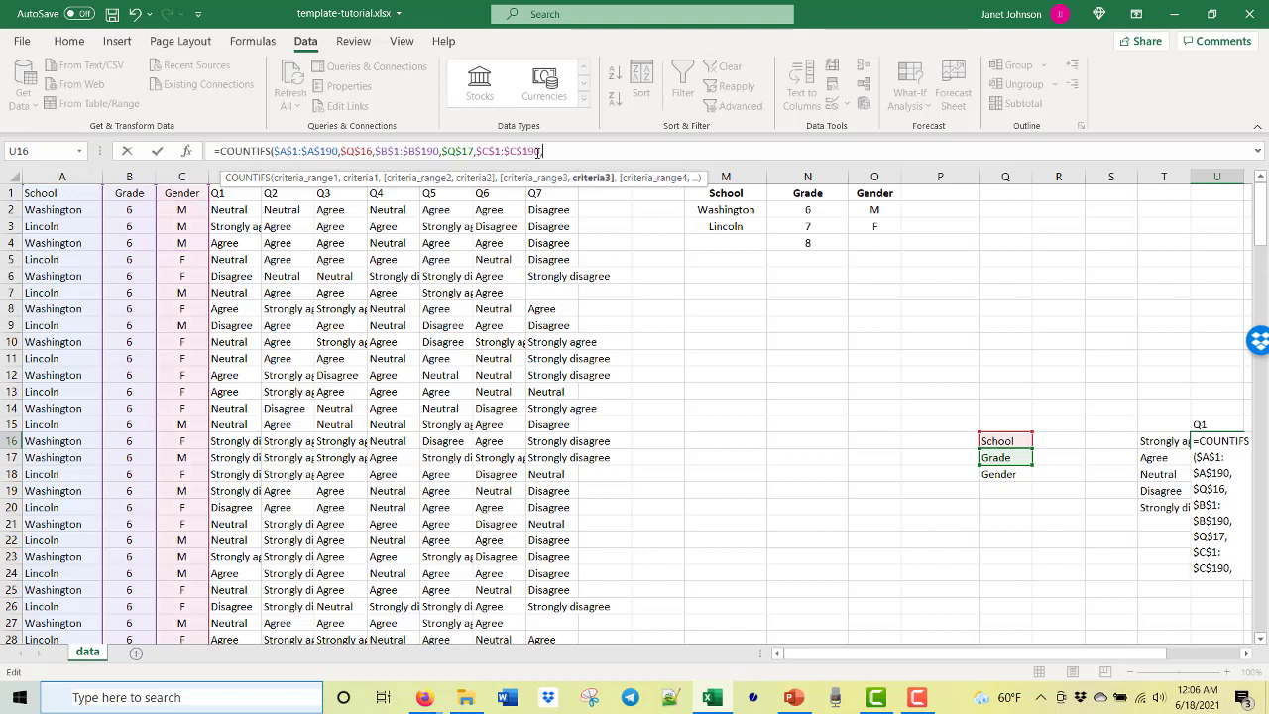
{"action": "left_click", "coordinate": [1009, 475]}
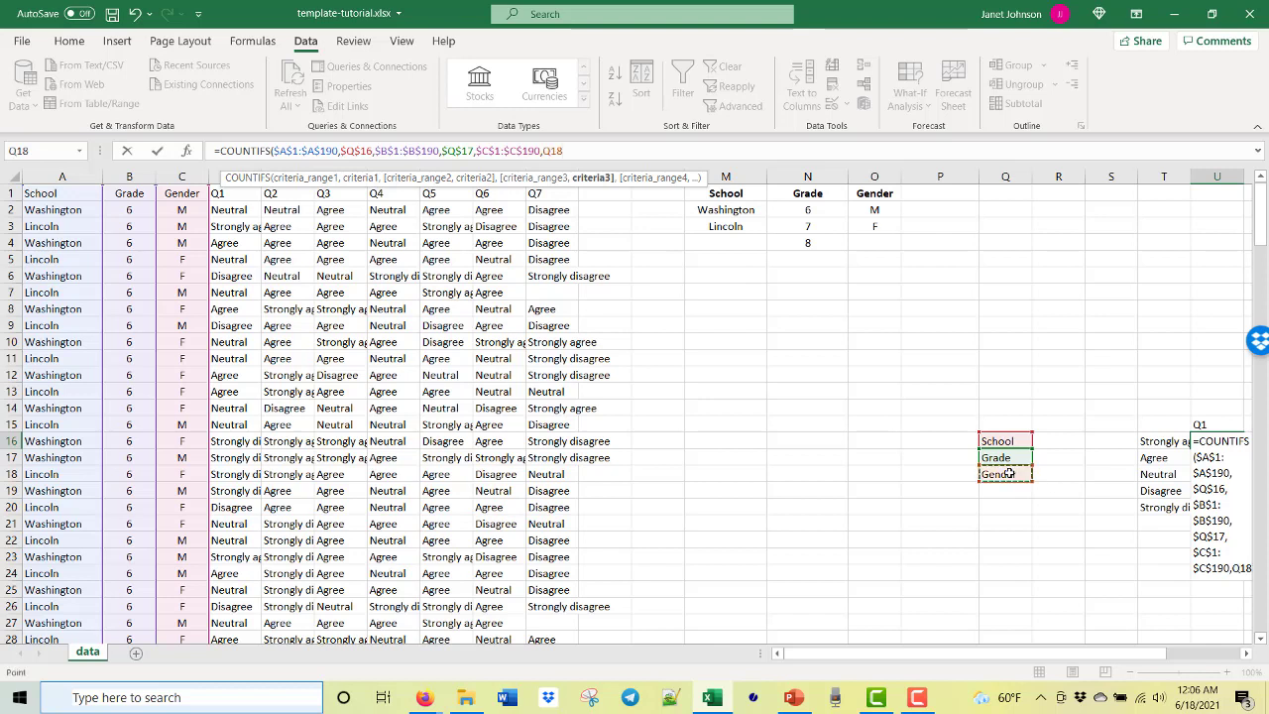
{"action": "left_click", "coordinate": [547, 151]}
{"action": "type", "text": "$"}
{"action": "key", "text": "Right"}
{"action": "type", "text": "$"}
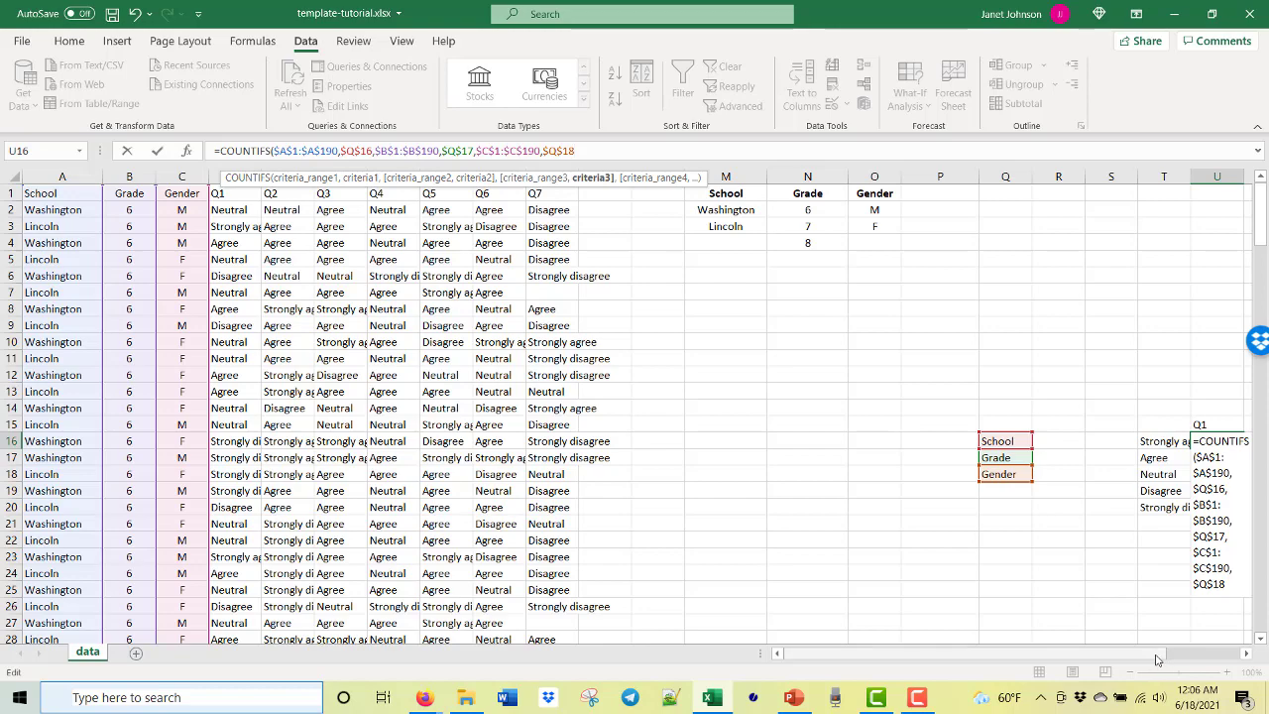
{"action": "scroll", "coordinate": [1158, 658], "scroll_direction": "right", "scroll_amount": 3}
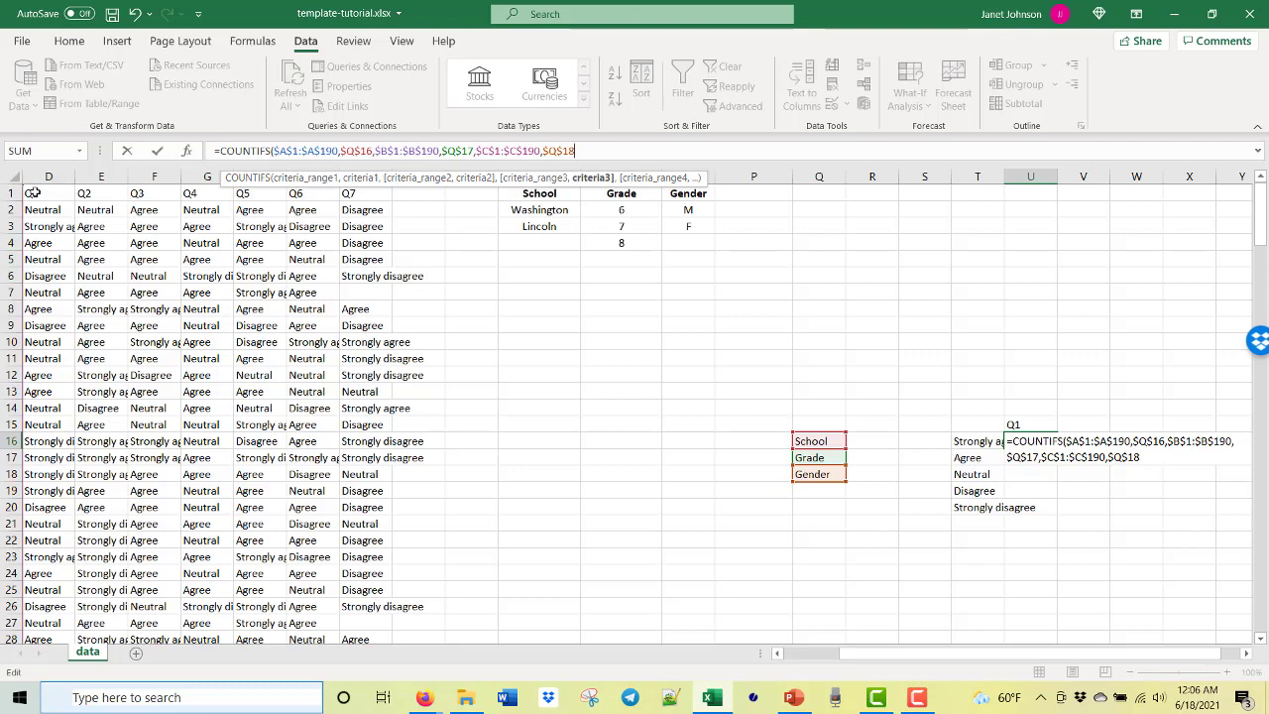
- Add the Q1 column range $D$1:$D$190 as the fourth criteria range of the COUNTIFS formula
{"action": "key", "text": "ctrl+Return"}
{"action": "key", "text": "F2"}
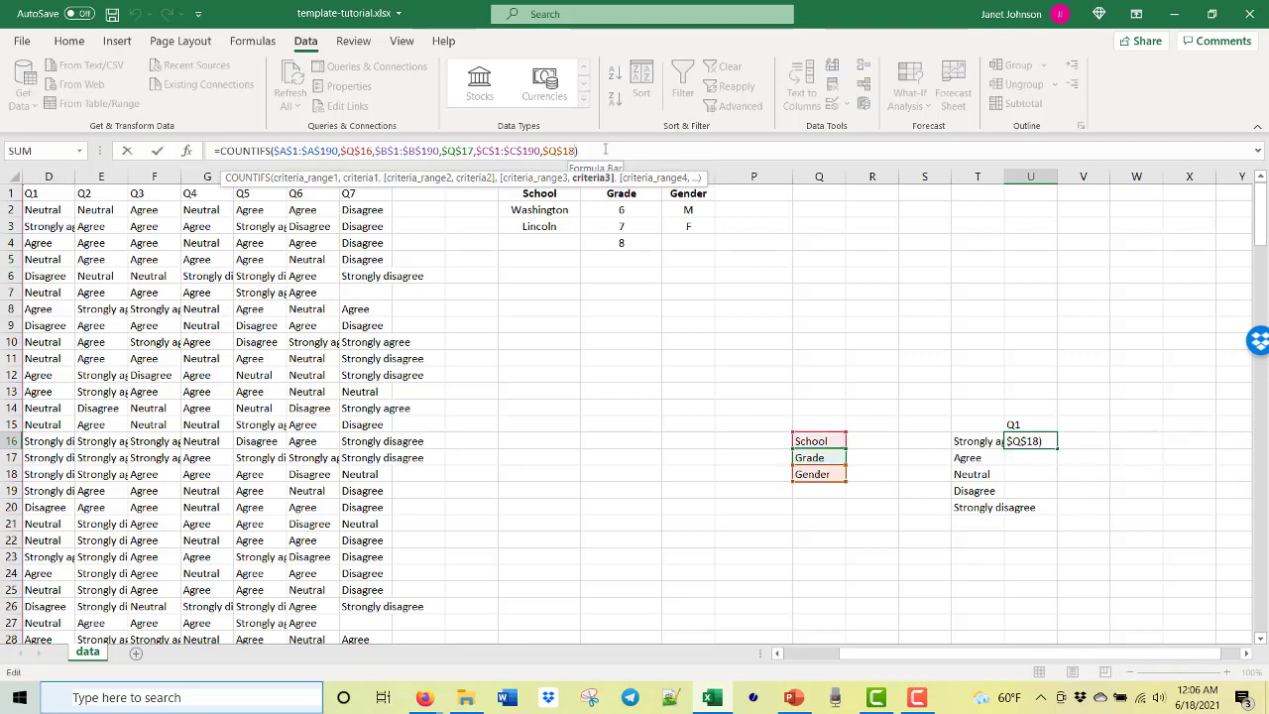
{"action": "type", "text": ","}
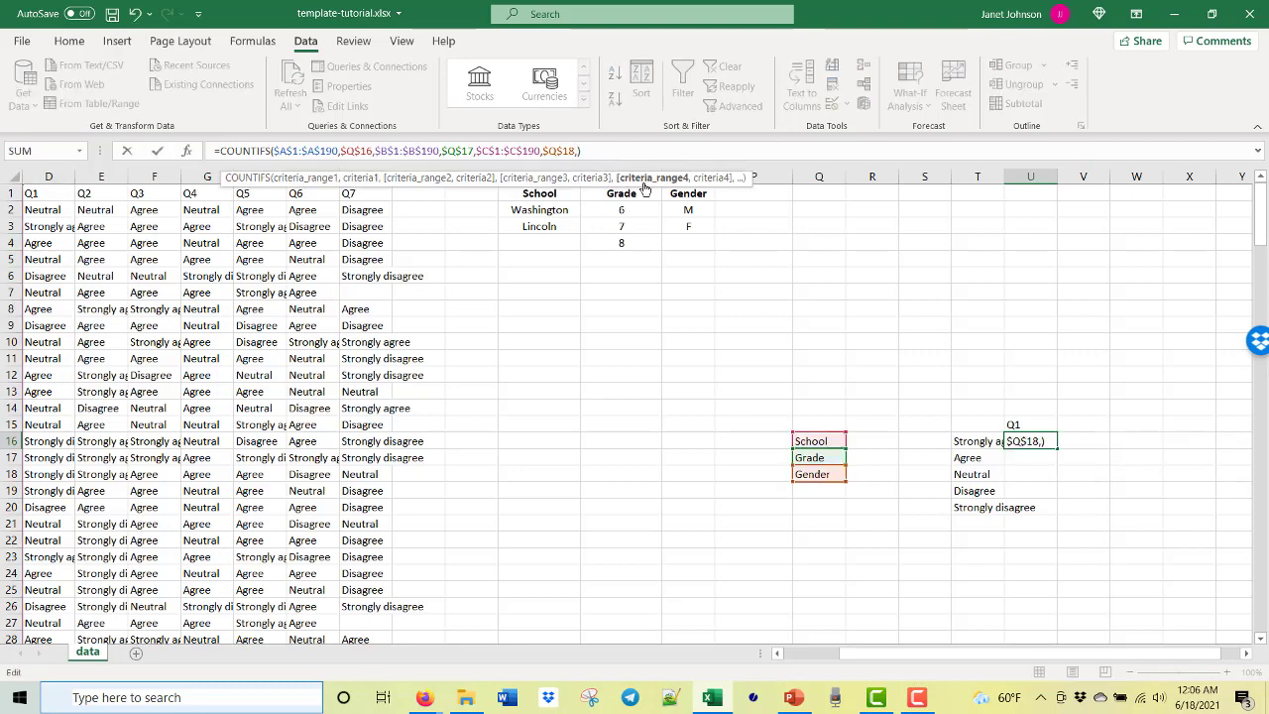
{"action": "left_click_drag", "start_coordinate": [37, 191], "coordinate": [44, 260]}
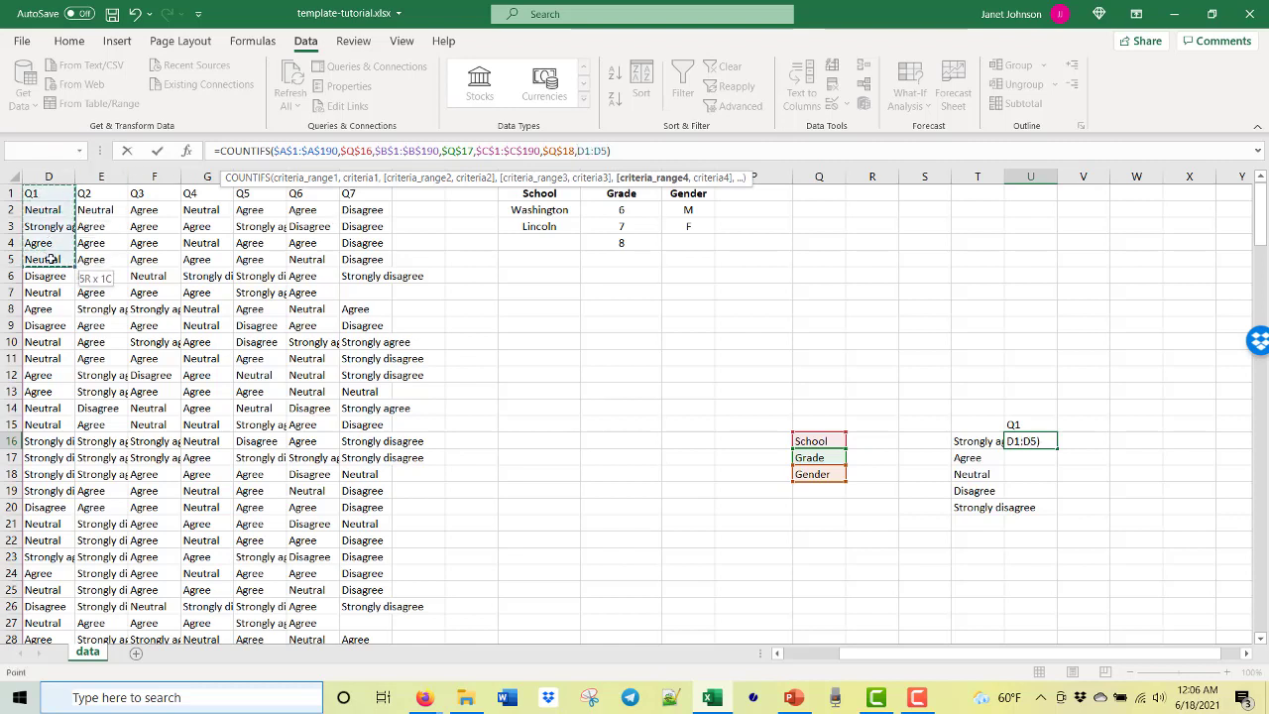
{"action": "left_click", "coordinate": [578, 151]}
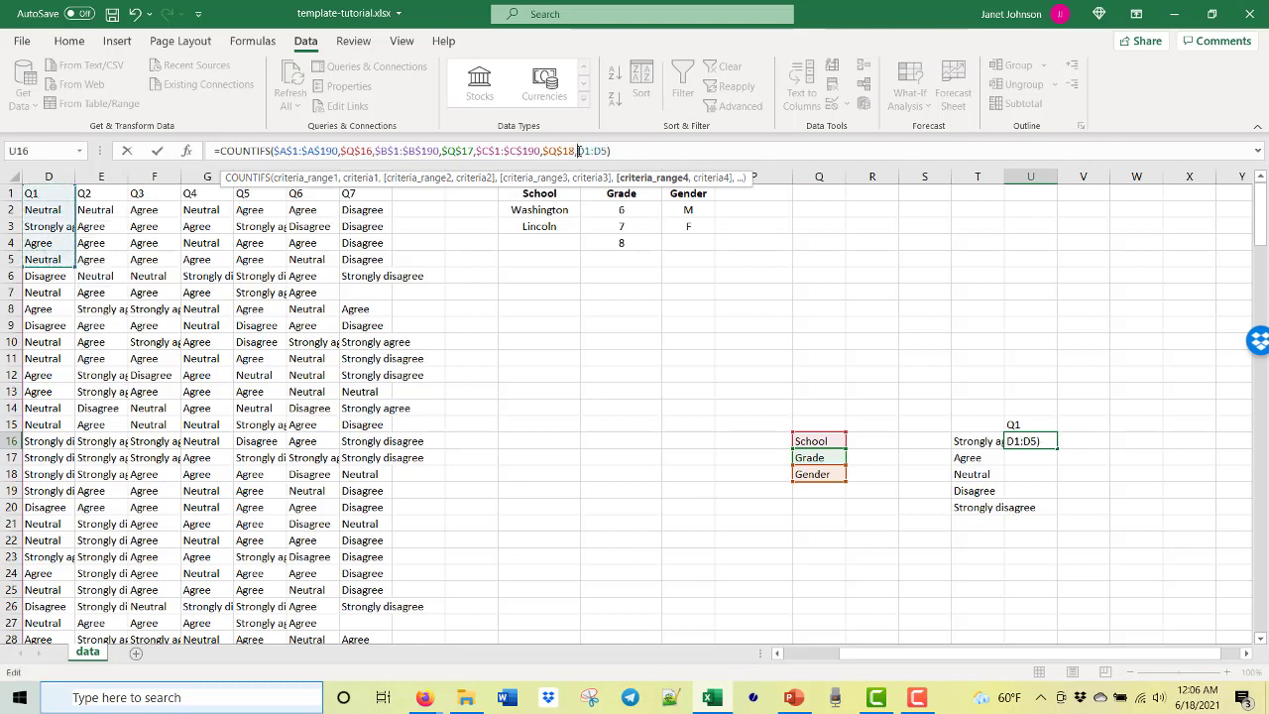
{"action": "type", "text": "$"}
{"action": "left_click", "coordinate": [592, 151]}
{"action": "type", "text": "$A$190"}
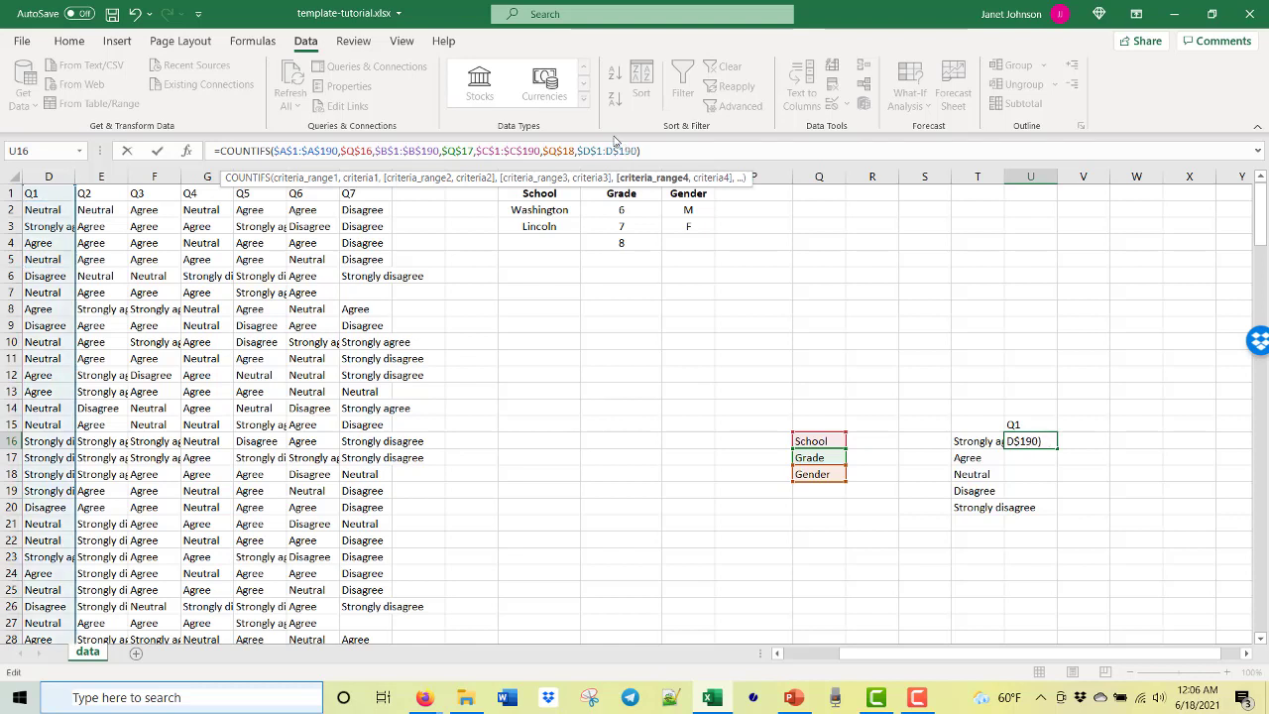
{"action": "left_click", "coordinate": [607, 151]}
{"action": "type", "text": "$"}
- Add the Strongly agree label cell T16 as the fourth criterion and fill the COUNTIFS formula down to U20
{"action": "type", "text": ","}
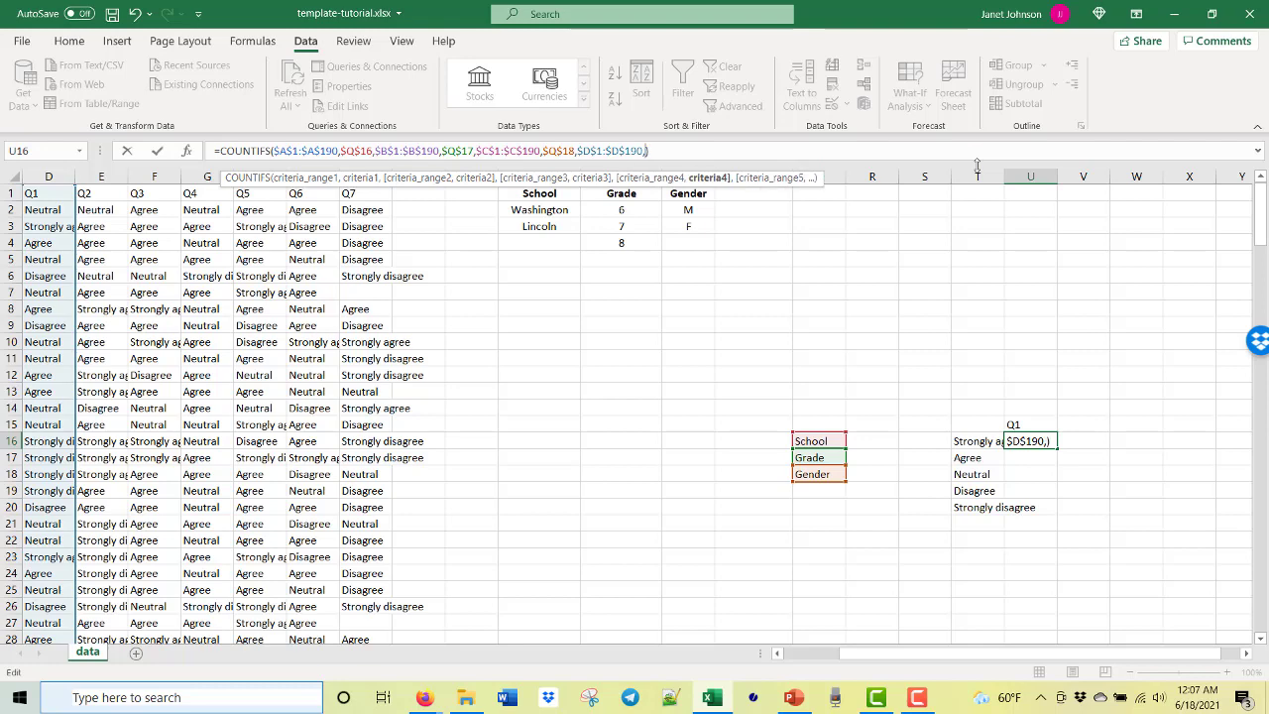
{"action": "left_click", "coordinate": [980, 444]}
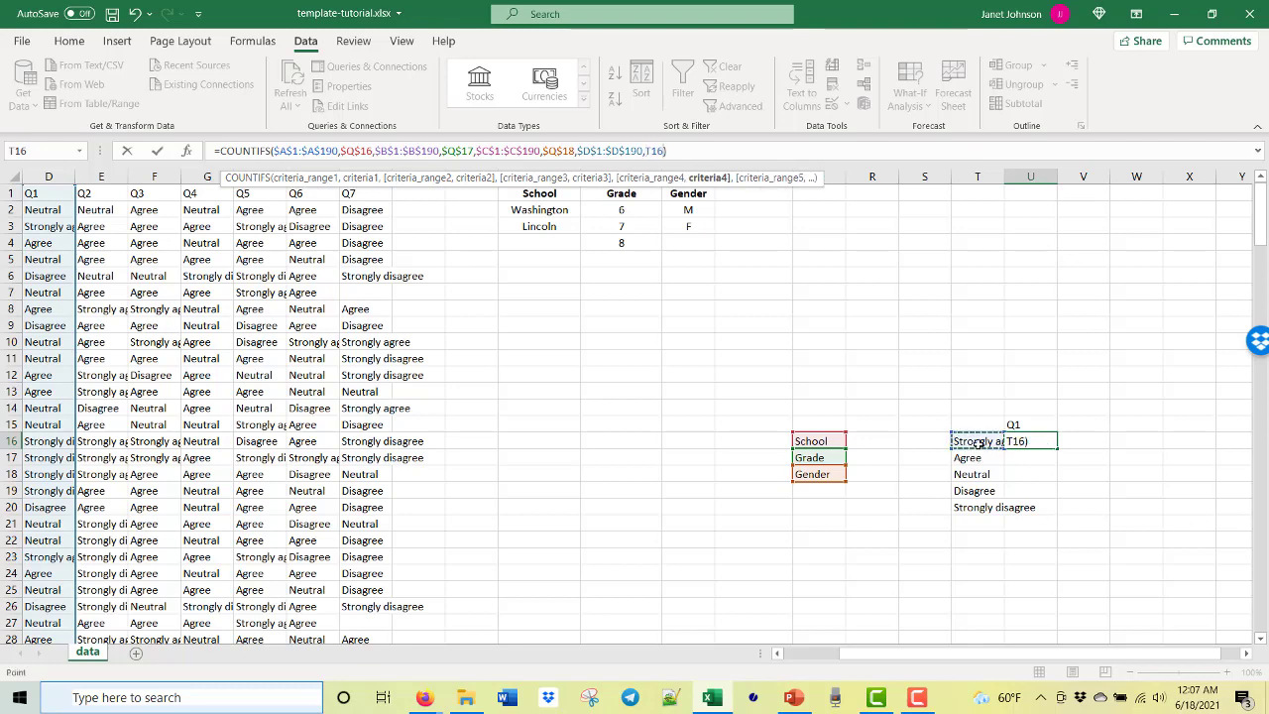
{"action": "key", "text": "ctrl+Return"}
{"action": "left_click_drag", "start_coordinate": [1057, 449], "coordinate": [1057, 513]}
- Set the School filter to Washington, the Grade filter to 6 and the Gender filter to M
{"action": "left_click", "coordinate": [819, 440]}
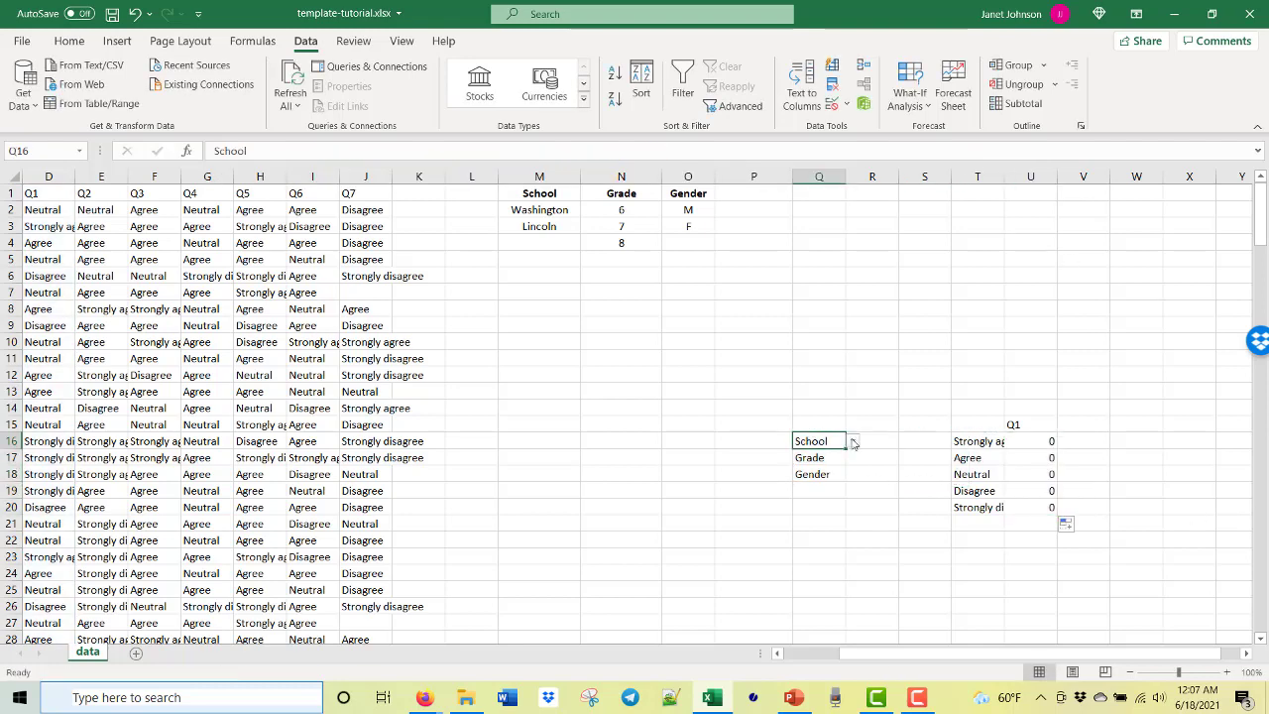
{"action": "left_click", "coordinate": [853, 443]}
{"action": "left_click", "coordinate": [813, 461]}
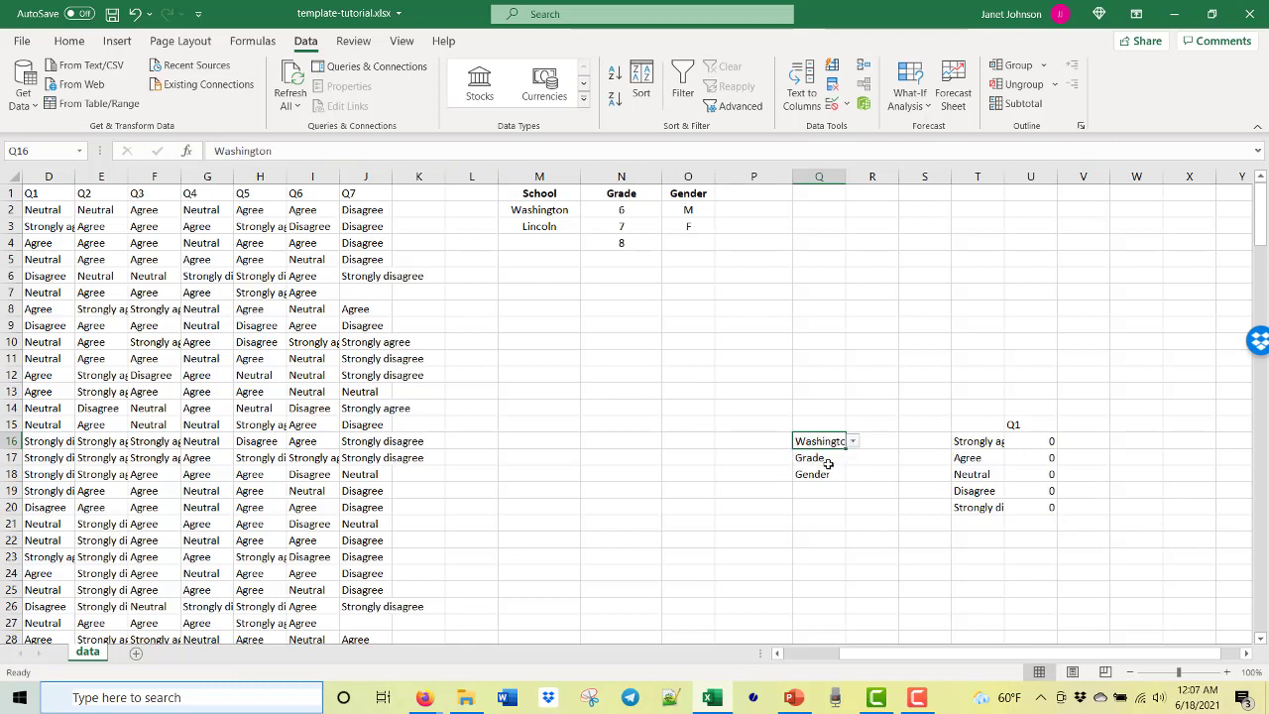
{"action": "left_click", "coordinate": [822, 457]}
{"action": "left_click", "coordinate": [853, 457]}
{"action": "left_click", "coordinate": [821, 485]}
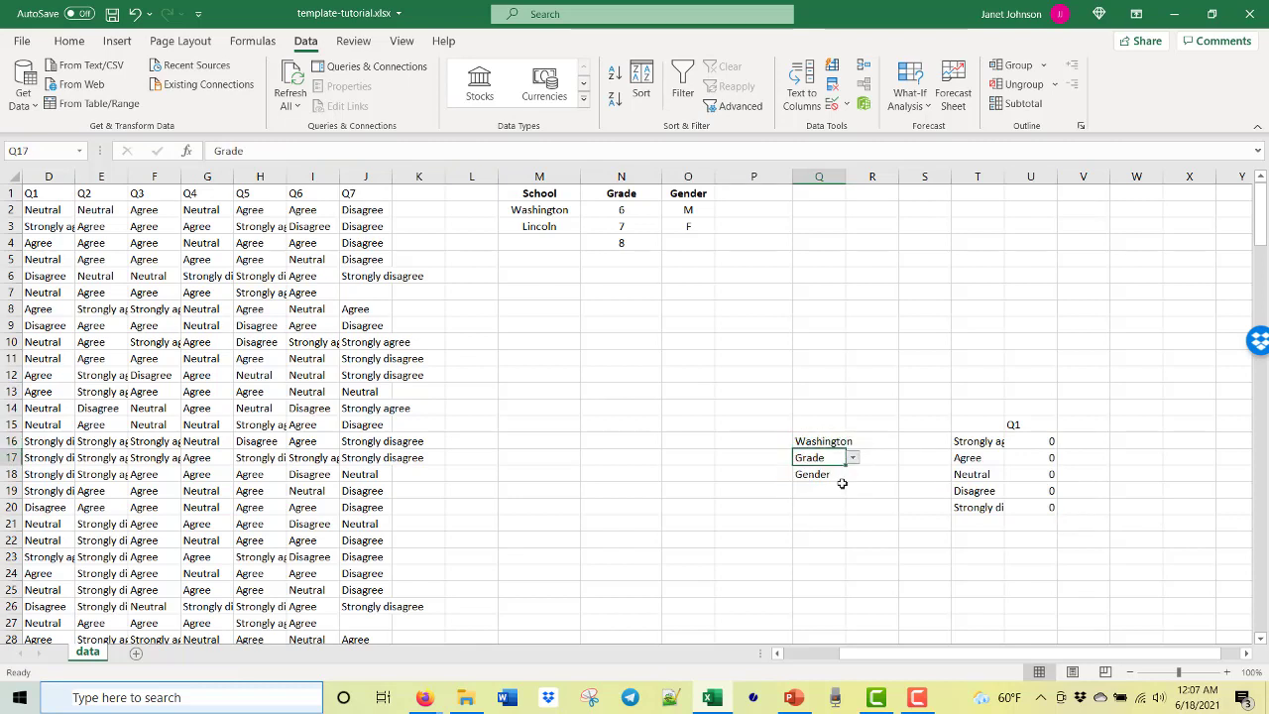
{"action": "left_click", "coordinate": [836, 474]}
{"action": "left_click", "coordinate": [852, 474]}
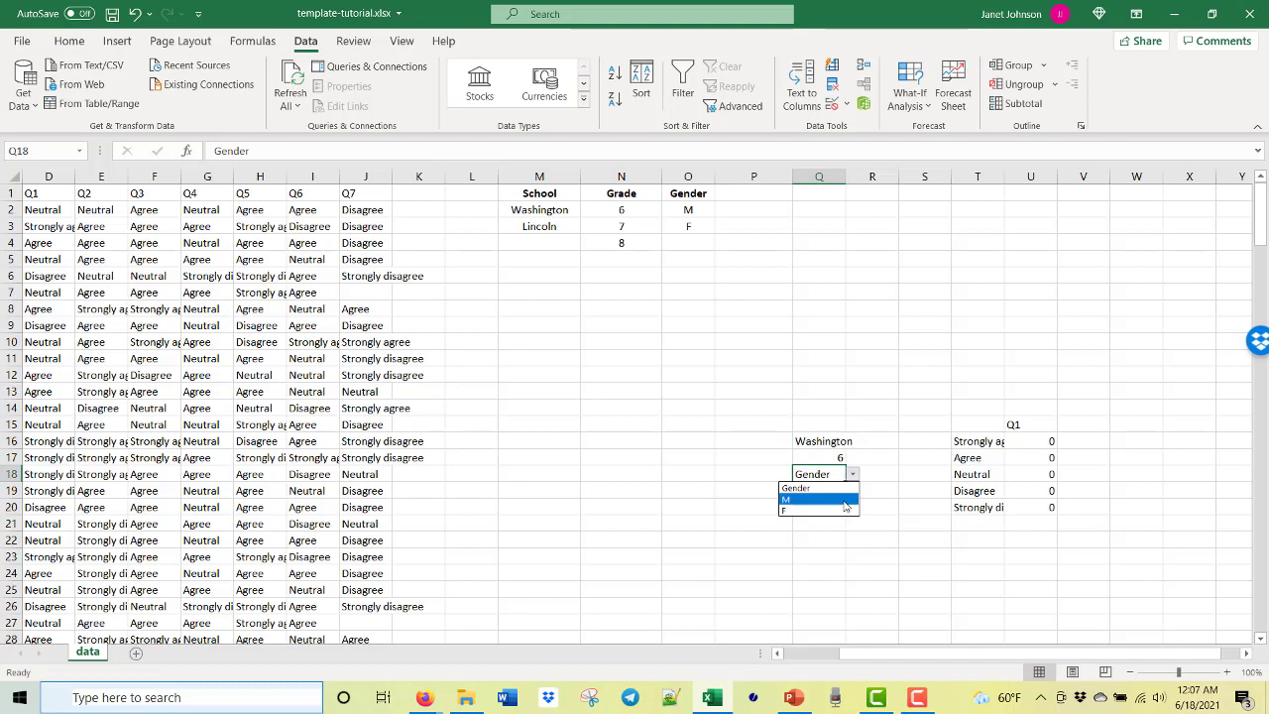
{"action": "left_click", "coordinate": [843, 502]}
{"action": "left_click", "coordinate": [869, 532]}
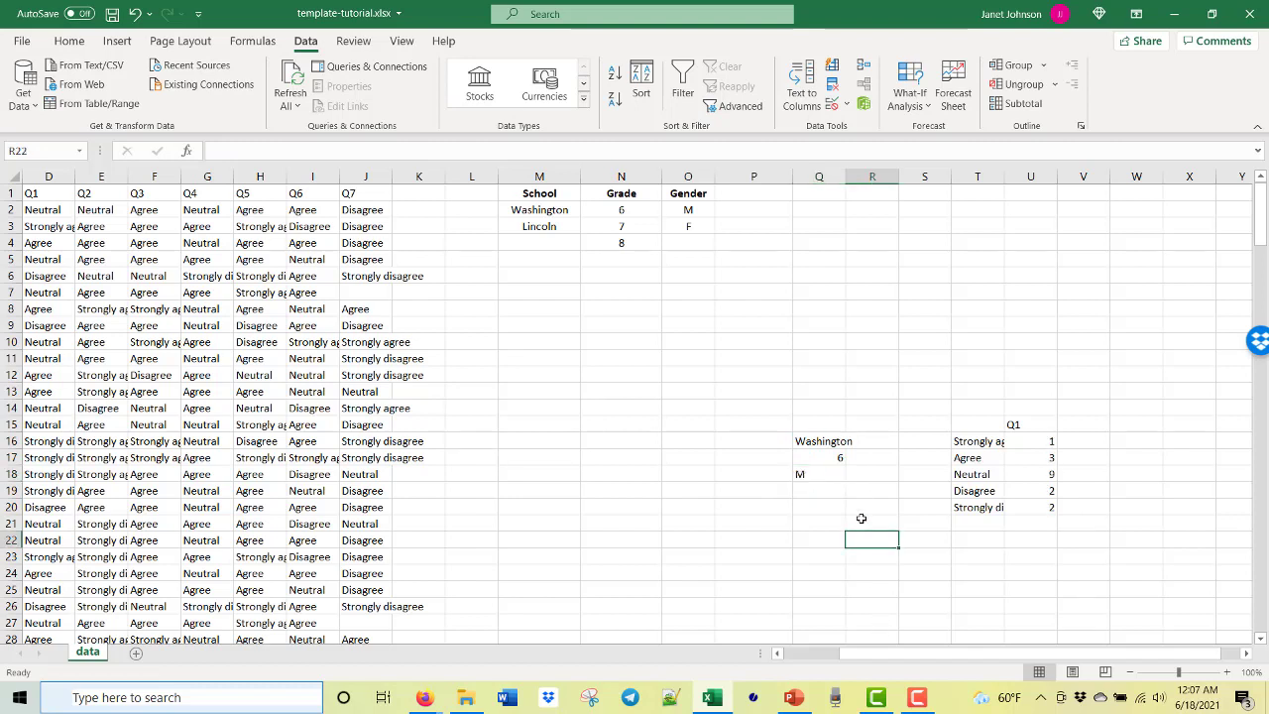
- Center the three filter cells Q16:Q18 and widen column Q to fit the school name
{"action": "left_click", "coordinate": [823, 442]}
{"action": "mouse_move", "coordinate": [822, 459]}
{"action": "left_mouse_down"}
{"action": "mouse_move", "coordinate": [804, 470]}
{"action": "mouse_move", "coordinate": [815, 477]}
{"action": "left_mouse_up"}
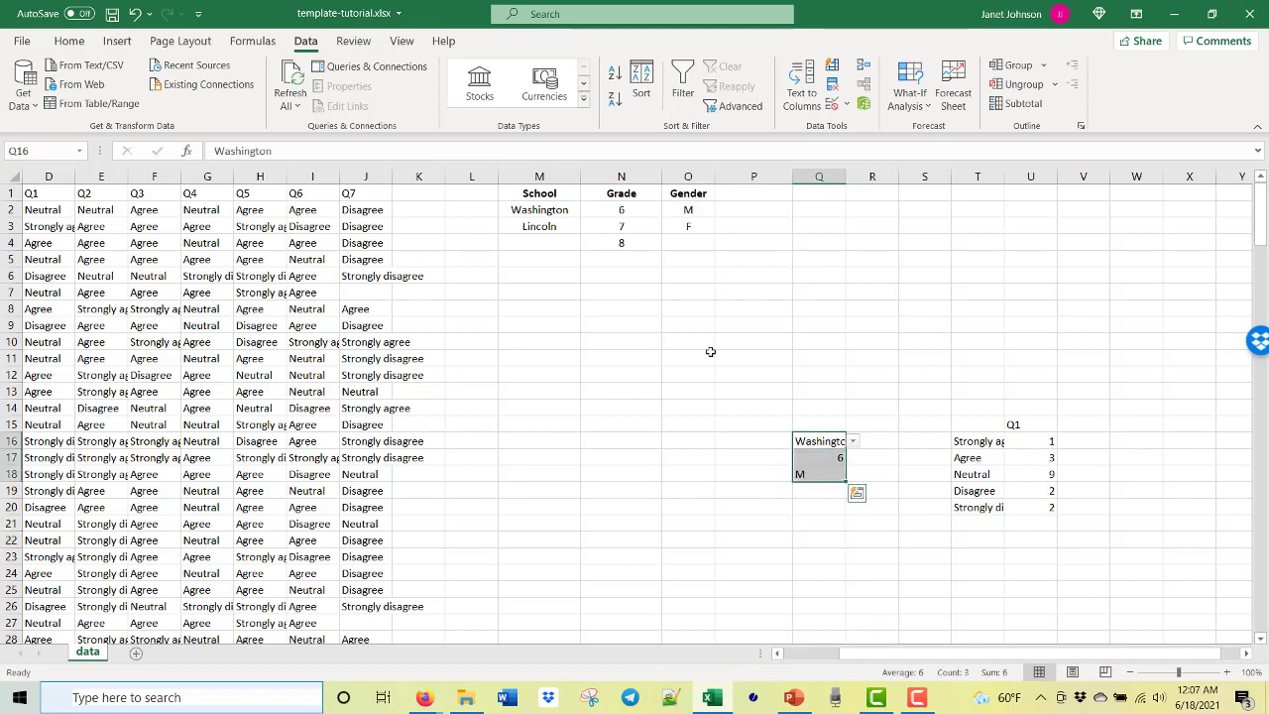
{"action": "left_click", "coordinate": [69, 41]}
{"action": "left_click", "coordinate": [363, 101]}
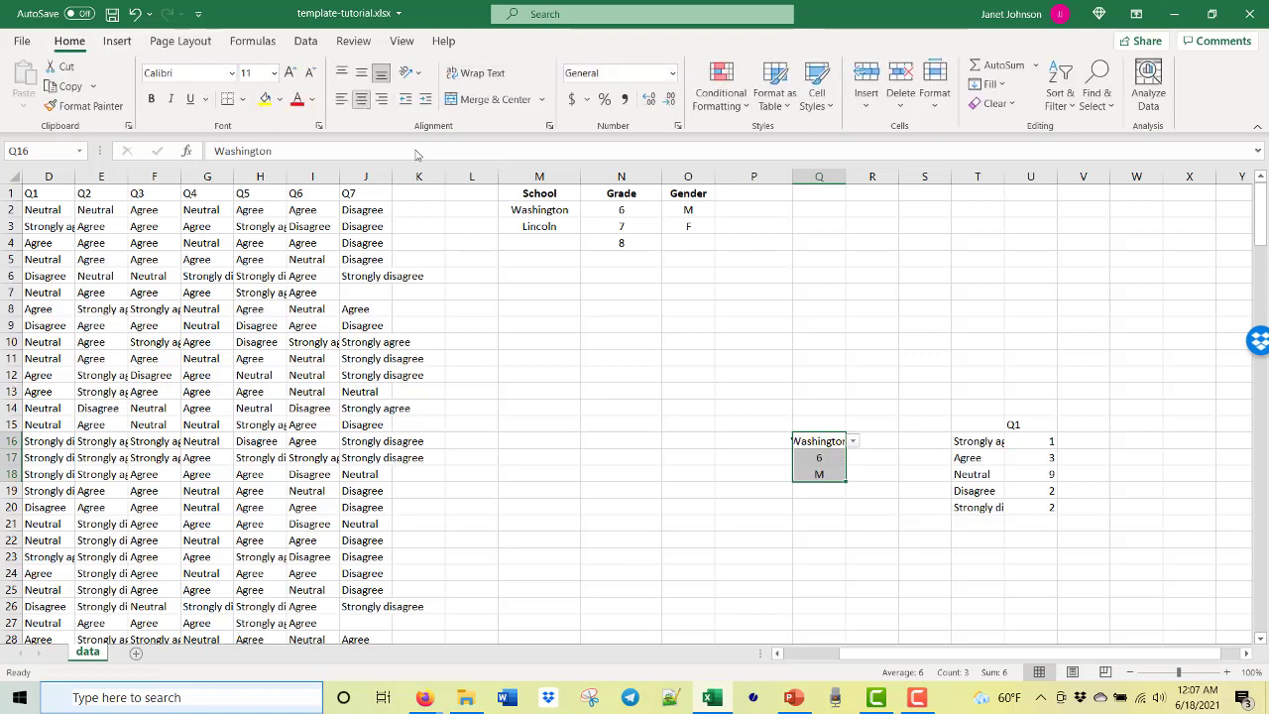
{"action": "left_click_drag", "start_coordinate": [843, 174], "coordinate": [860, 174]}
{"action": "left_click", "coordinate": [852, 441]}
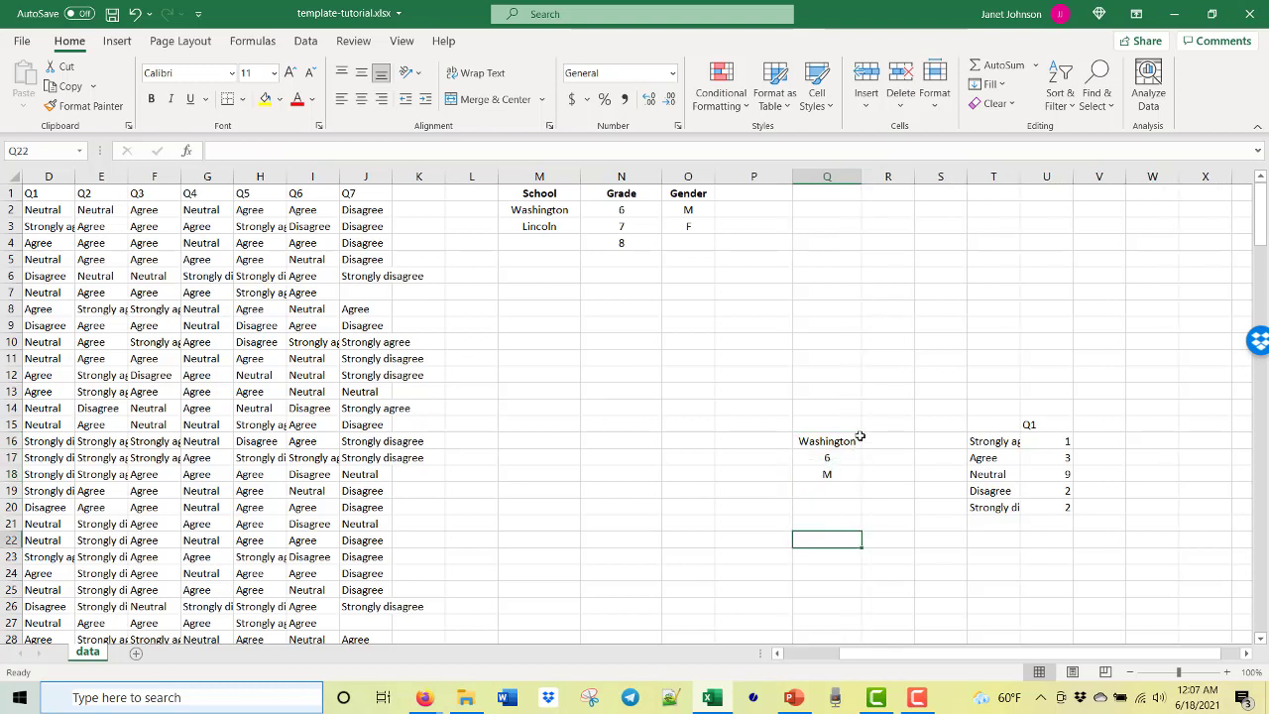
{"action": "left_click", "coordinate": [995, 176]}
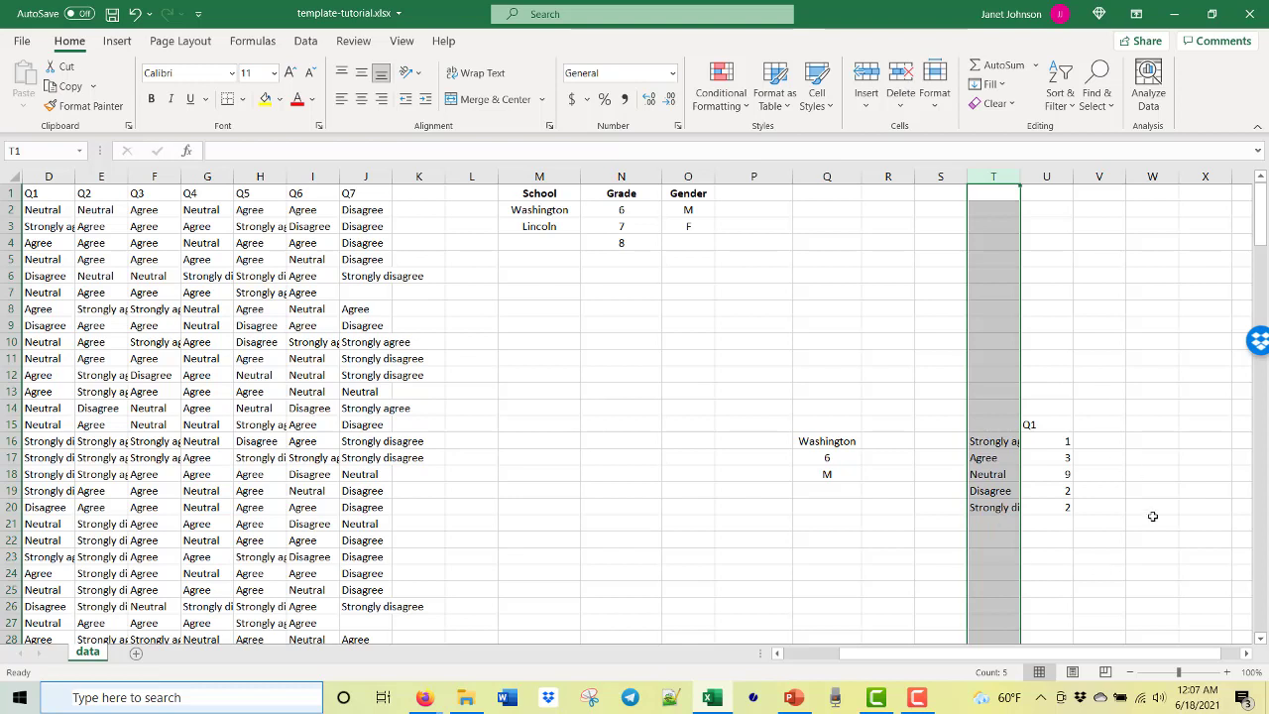
{"action": "left_click", "coordinate": [992, 540]}
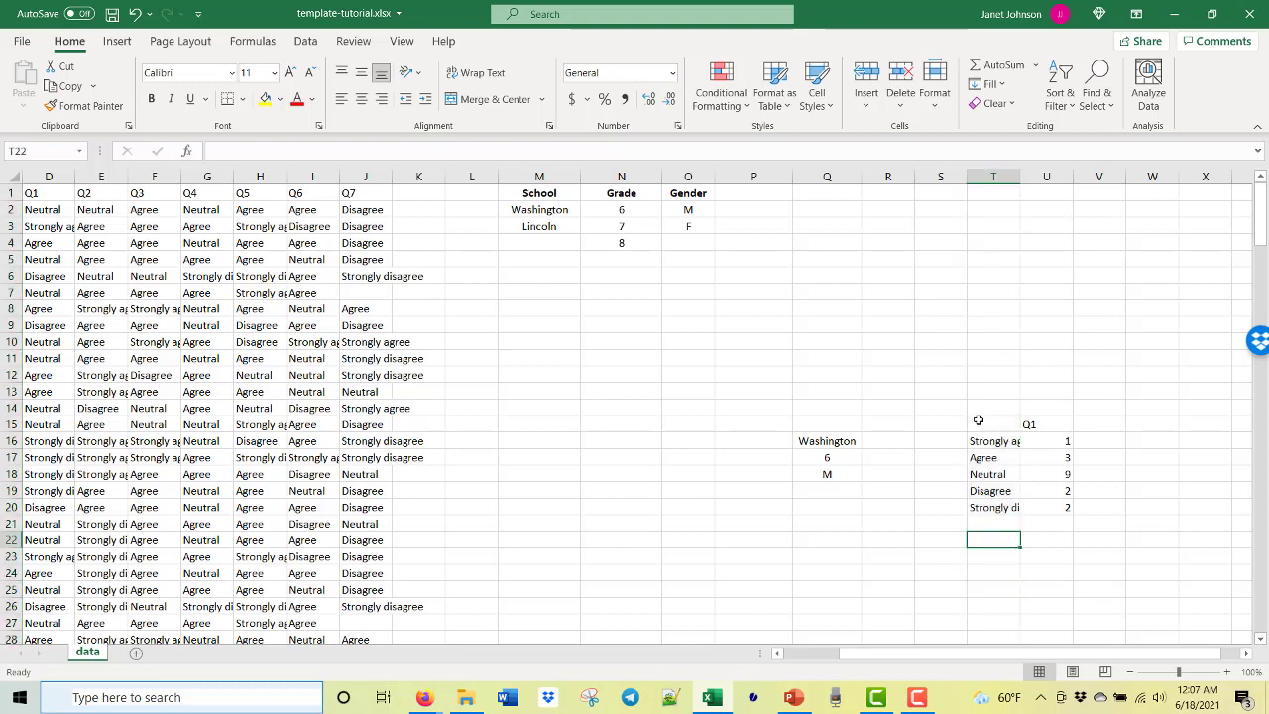
- Copy the Q1 response table T15:U20 and paste the duplicate starting at cell T23
{"action": "left_click_drag", "start_coordinate": [978, 421], "coordinate": [1034, 503]}
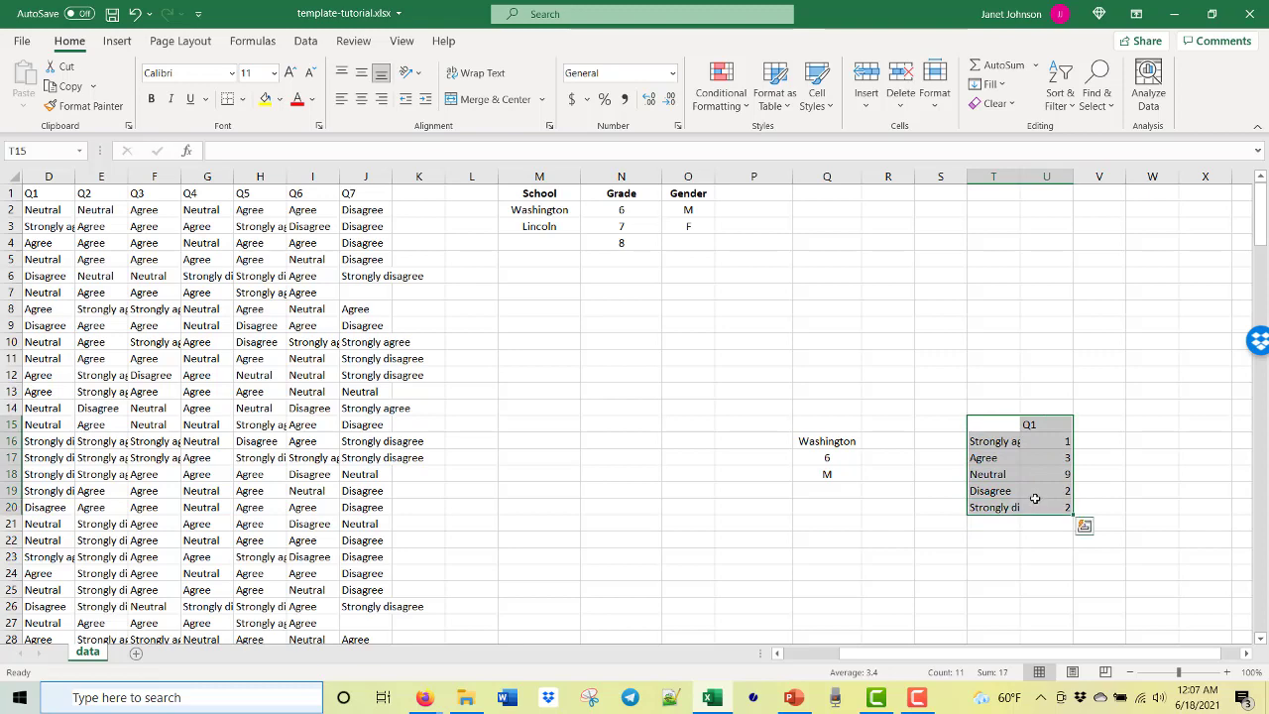
{"action": "key", "text": "ctrl+c"}
{"action": "left_click", "coordinate": [997, 555]}
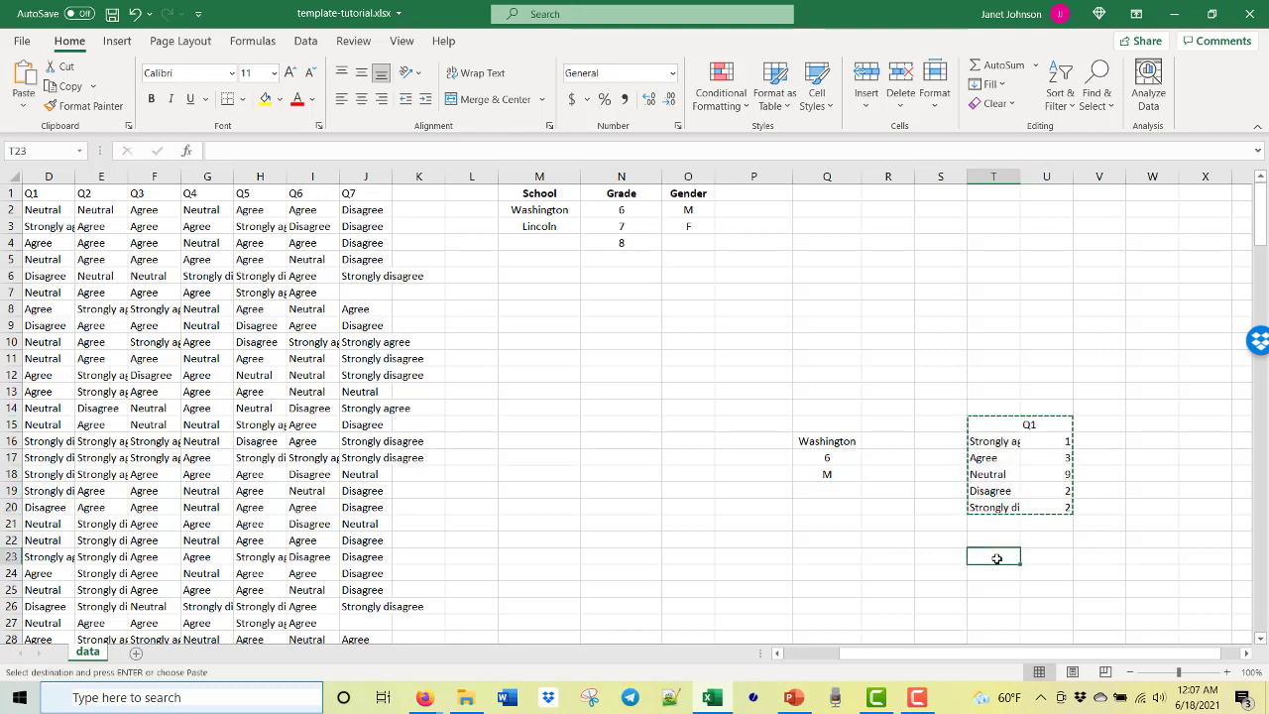
{"action": "key", "text": "ctrl+v"}
- Enter the formula =U16/SUM(U16:U20) in the Strongly agree cell U24 of the duplicated table
{"action": "left_click", "coordinate": [1045, 573]}
{"action": "scroll", "coordinate": [1045, 345], "scroll_direction": "down", "scroll_amount": 2}
{"action": "type", "text": "="}
{"action": "left_click", "coordinate": [1045, 345]}
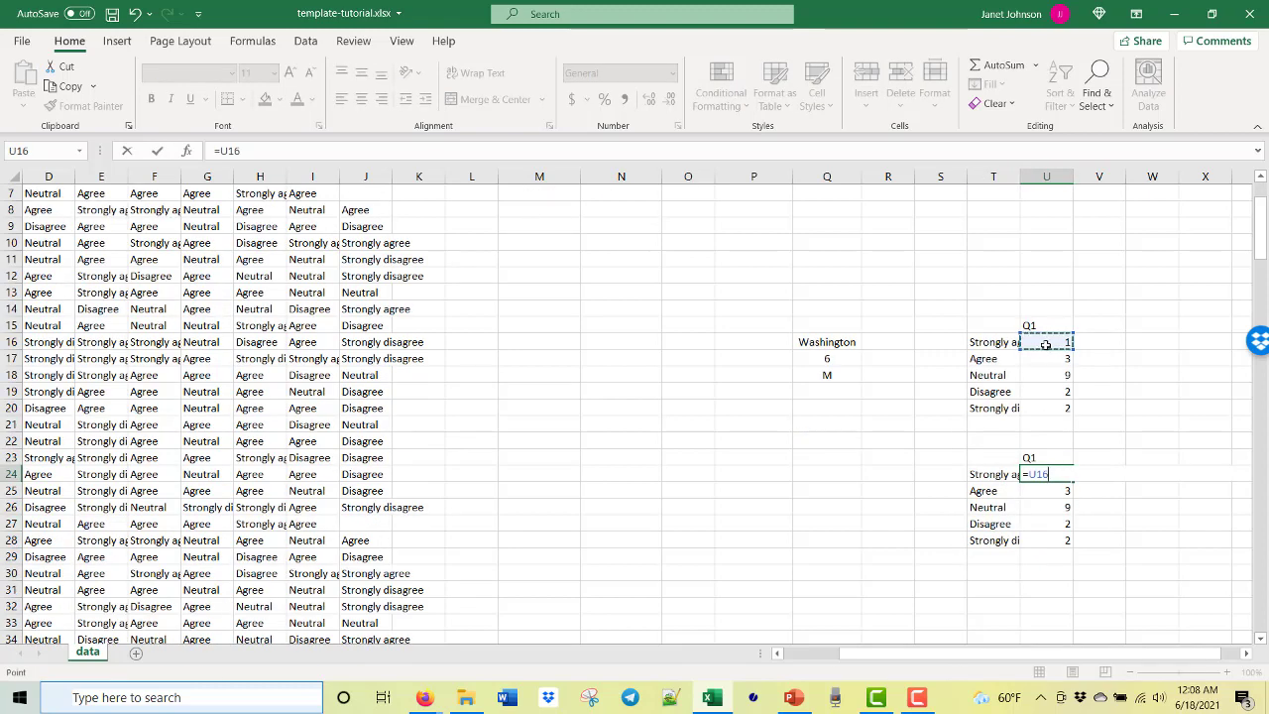
{"action": "type", "text": "/SUM"}
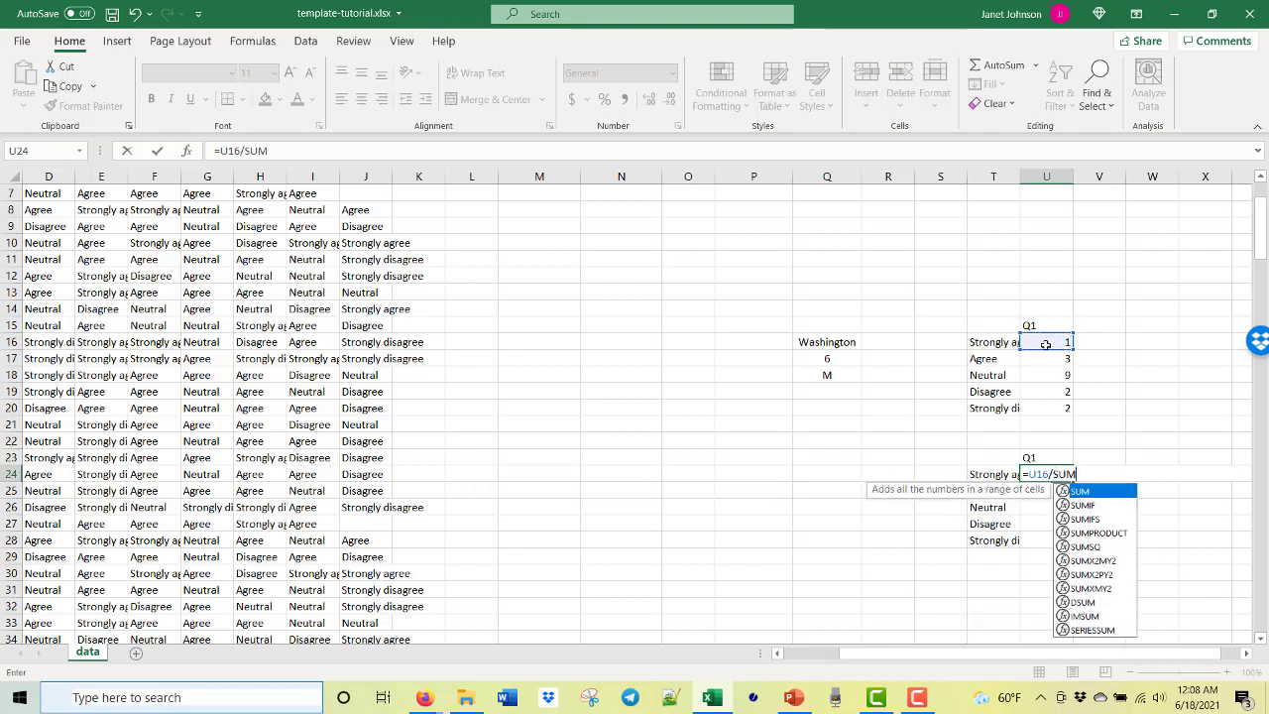
{"action": "type", "text": "("}
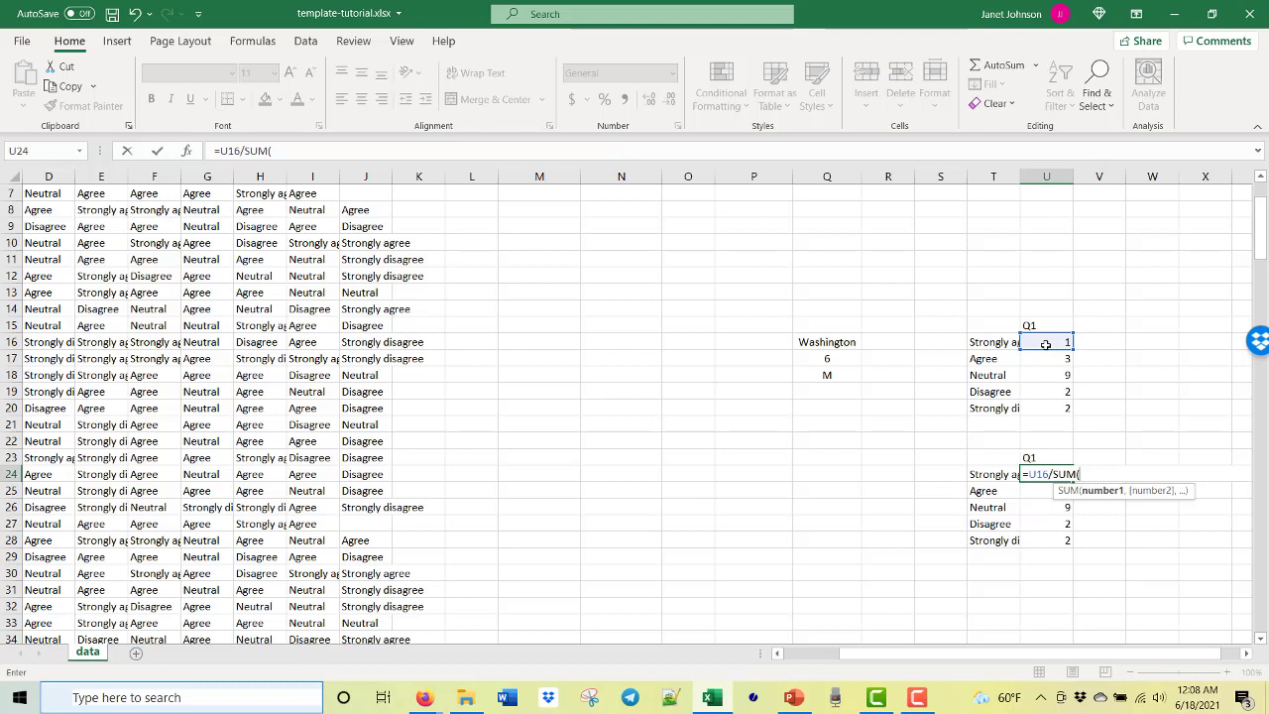
{"action": "left_click_drag", "start_coordinate": [1060, 409], "coordinate": [1059, 337]}
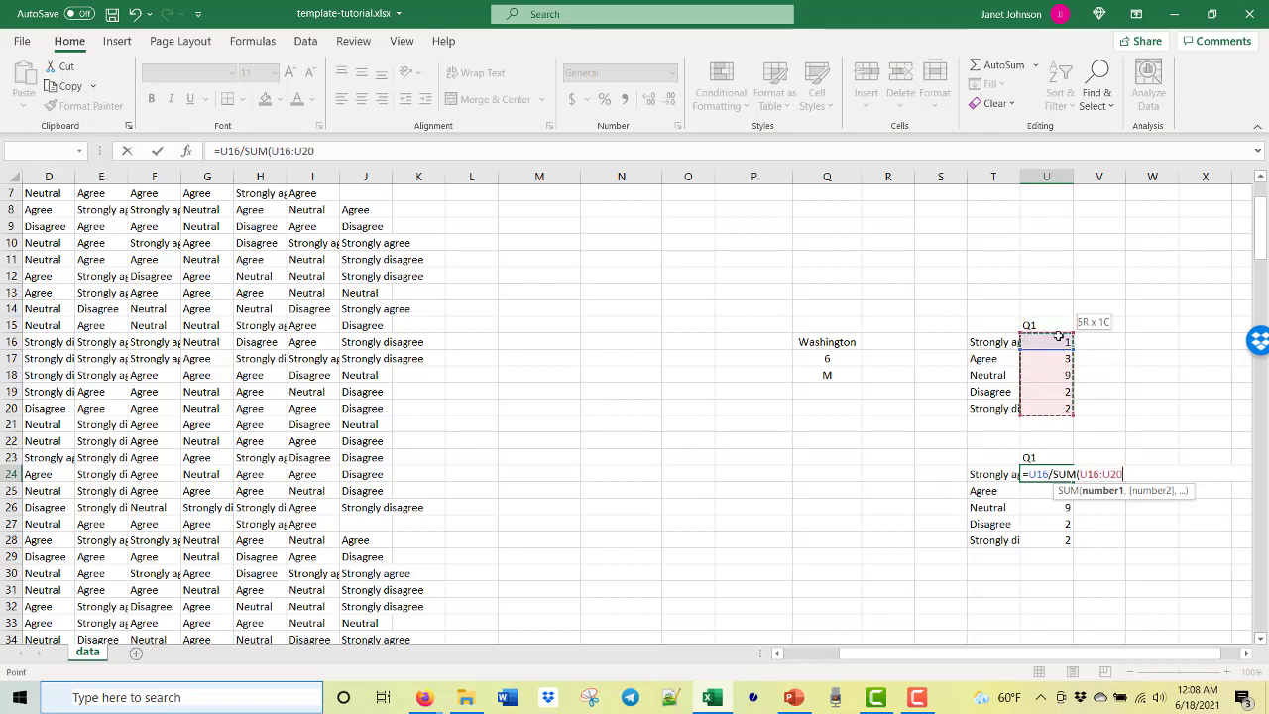
{"action": "type", "text": ")"}
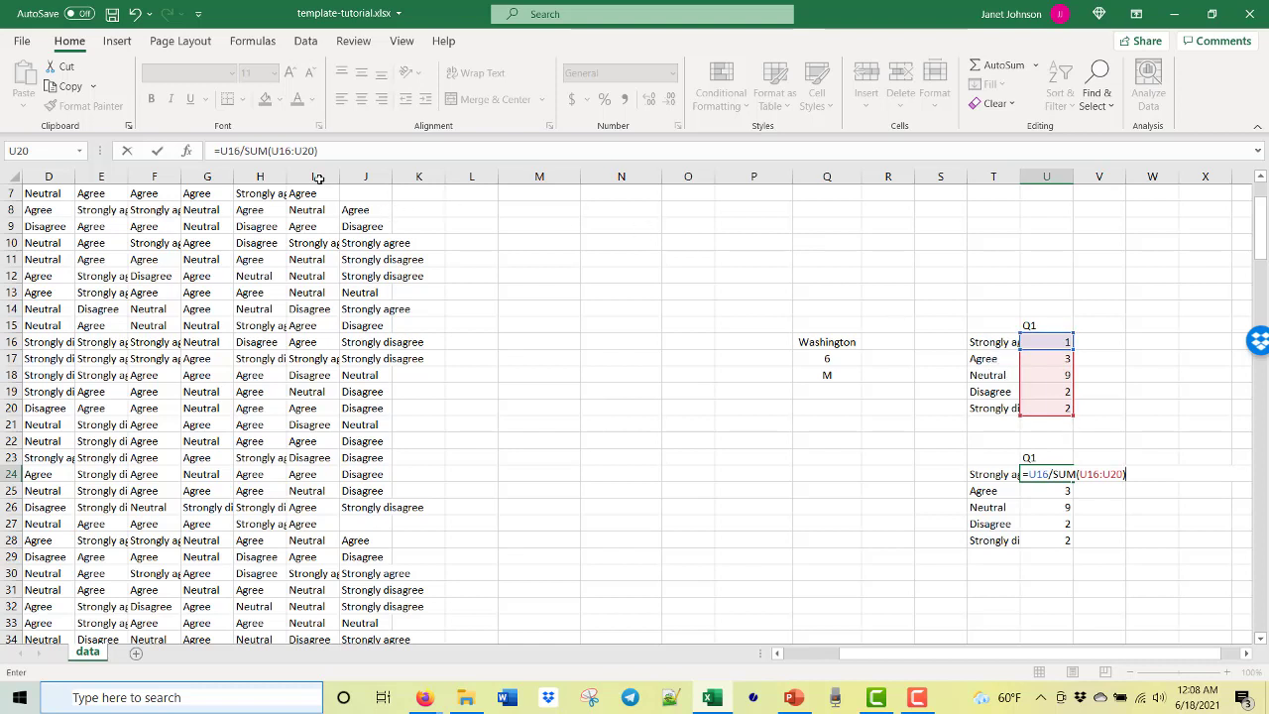
- Make the SUM range in the U24 formula absolute as $U$16:$U$20
{"action": "left_click", "coordinate": [273, 150]}
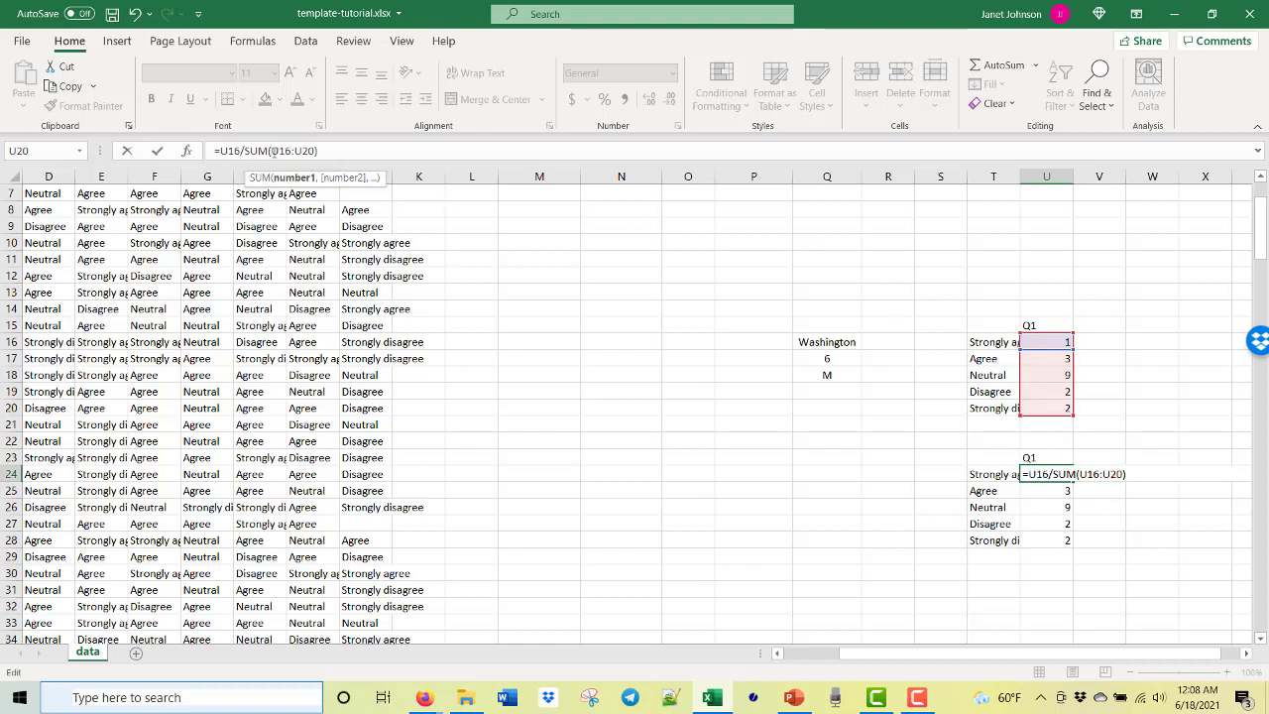
{"action": "type", "text": "$"}
{"action": "left_click", "coordinate": [287, 151]}
{"action": "type", "text": "$U"}
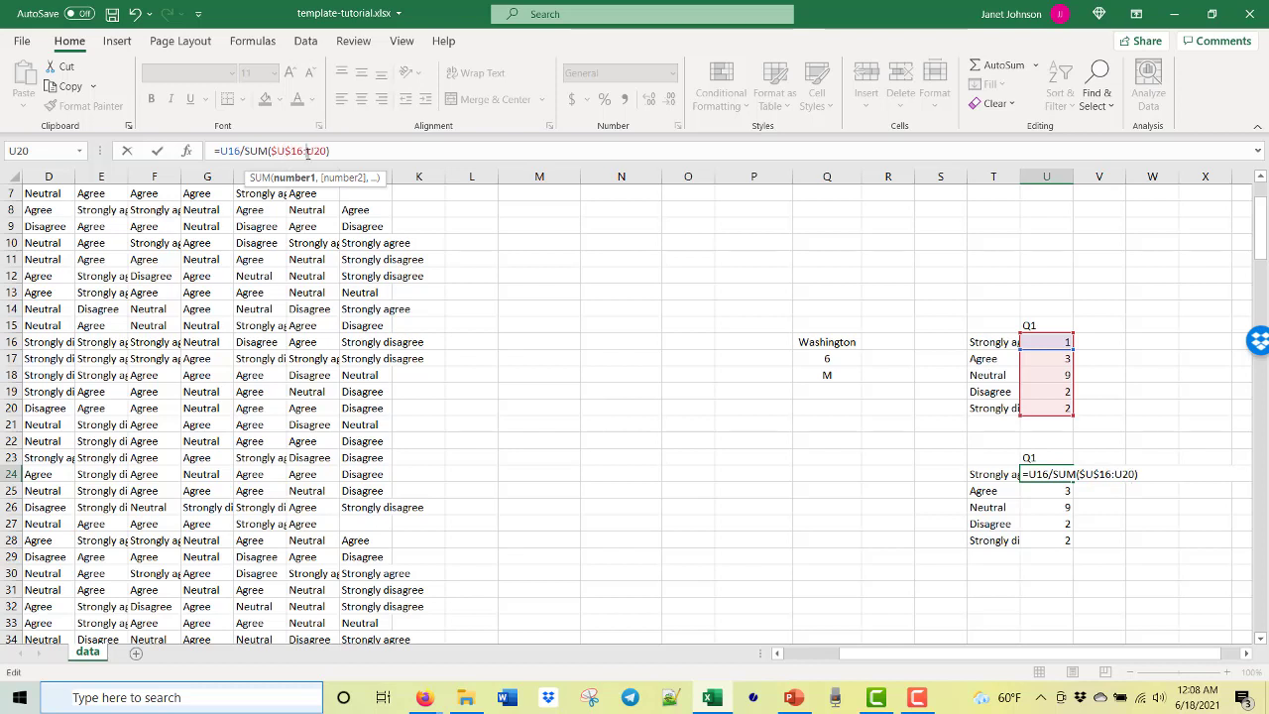
{"action": "type", "text": "$16:$U$"}
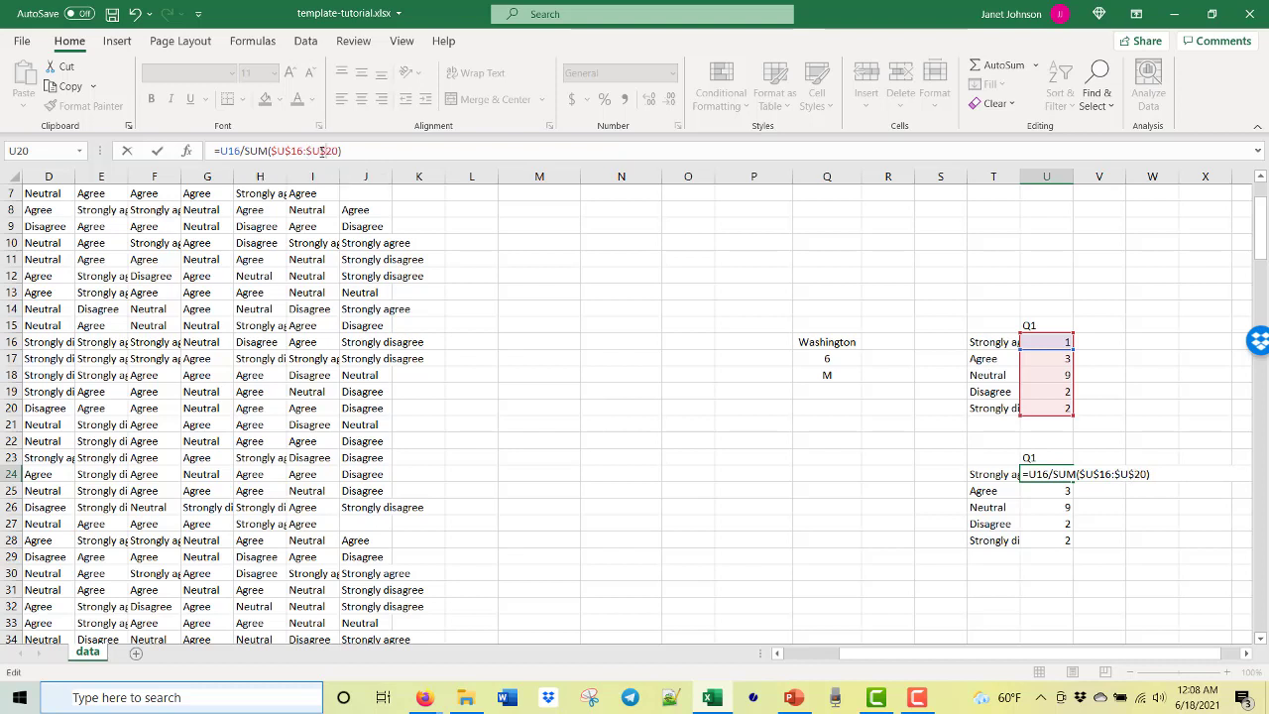
{"action": "key", "text": "Return"}
- Fill the share formula from U24 down to U28 and format these cells as percentages
{"action": "left_click", "coordinate": [1055, 476]}
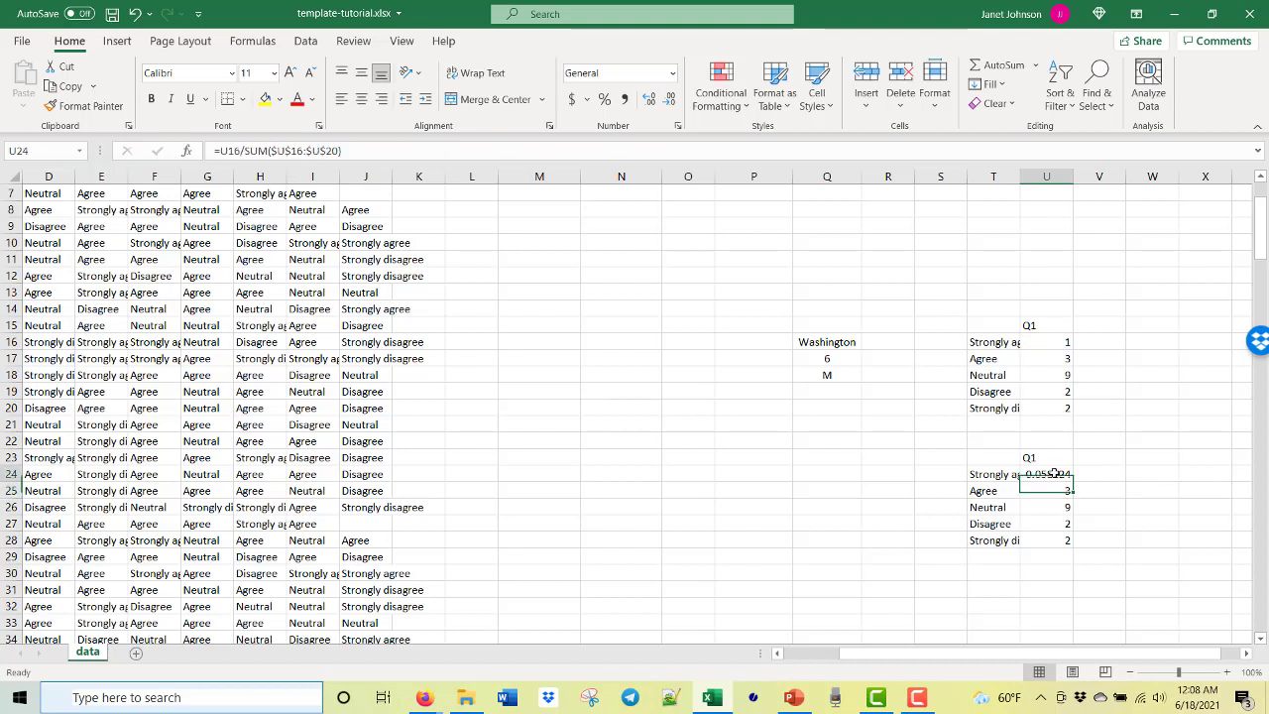
{"action": "left_click_drag", "start_coordinate": [1074, 482], "coordinate": [1073, 544]}
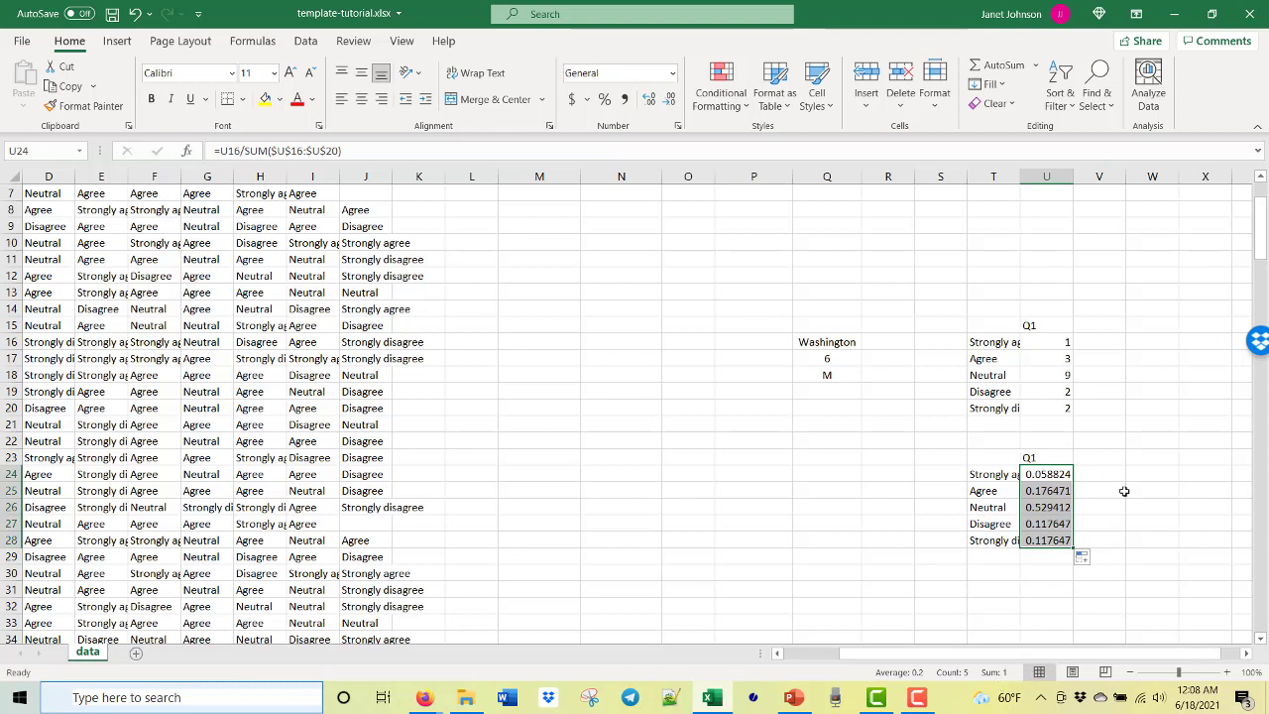
{"action": "left_click", "coordinate": [604, 99]}
{"action": "left_click", "coordinate": [1132, 479]}
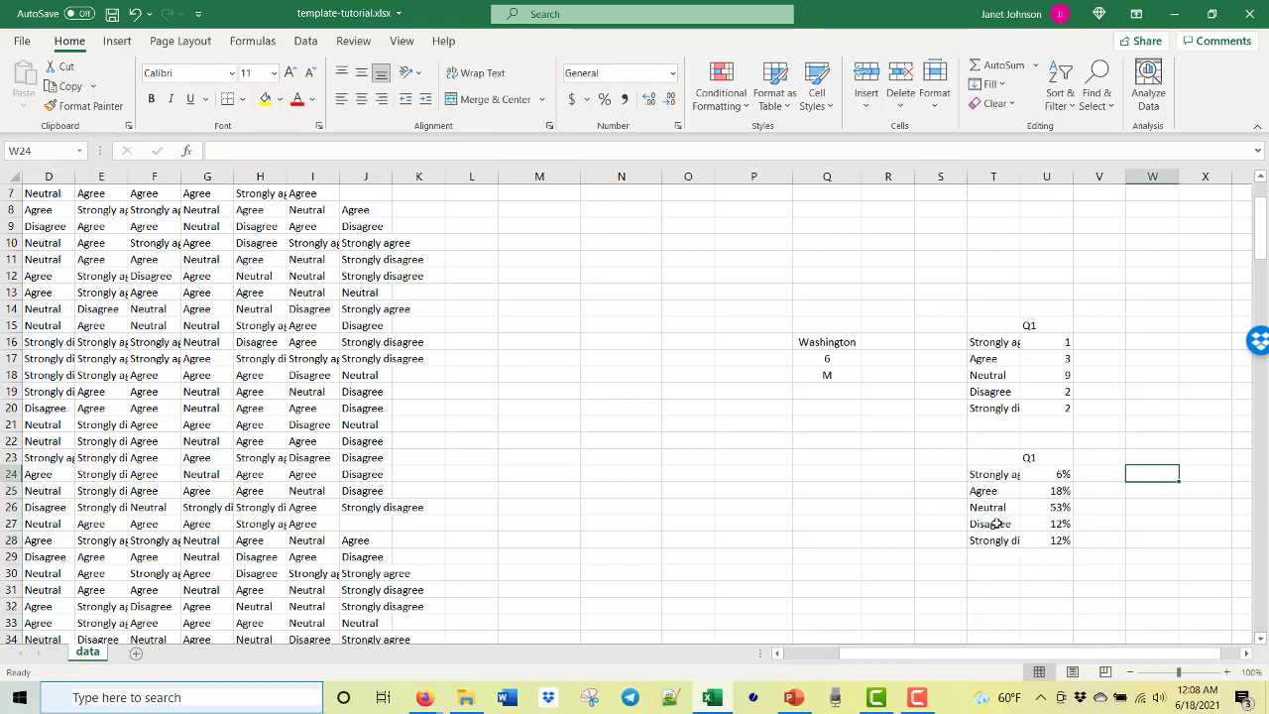
- Copy the filters and both response tables in Q16:U28 and paste them starting at cell Y16
{"action": "scroll", "coordinate": [996, 524], "scroll_direction": "right", "scroll_amount": 1}
{"action": "left_click_drag", "start_coordinate": [765, 340], "coordinate": [987, 541]}
{"action": "key", "text": "ctrl+c"}
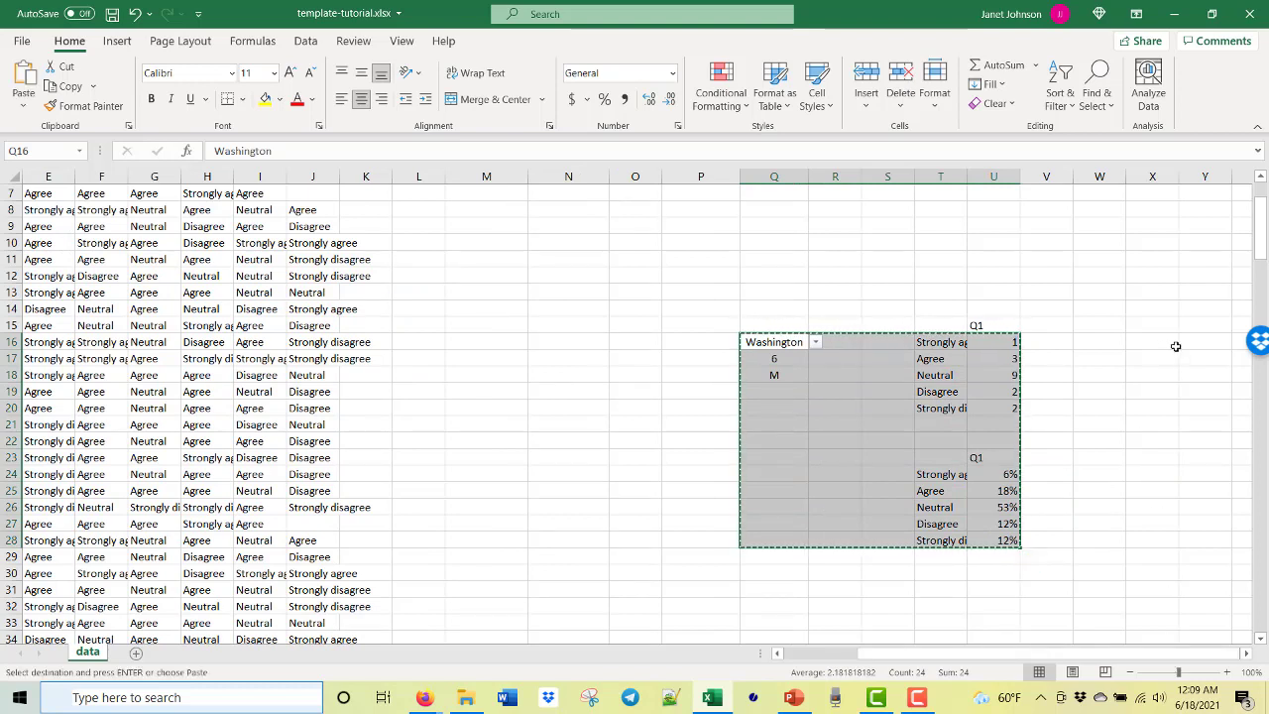
{"action": "left_click", "coordinate": [1205, 343]}
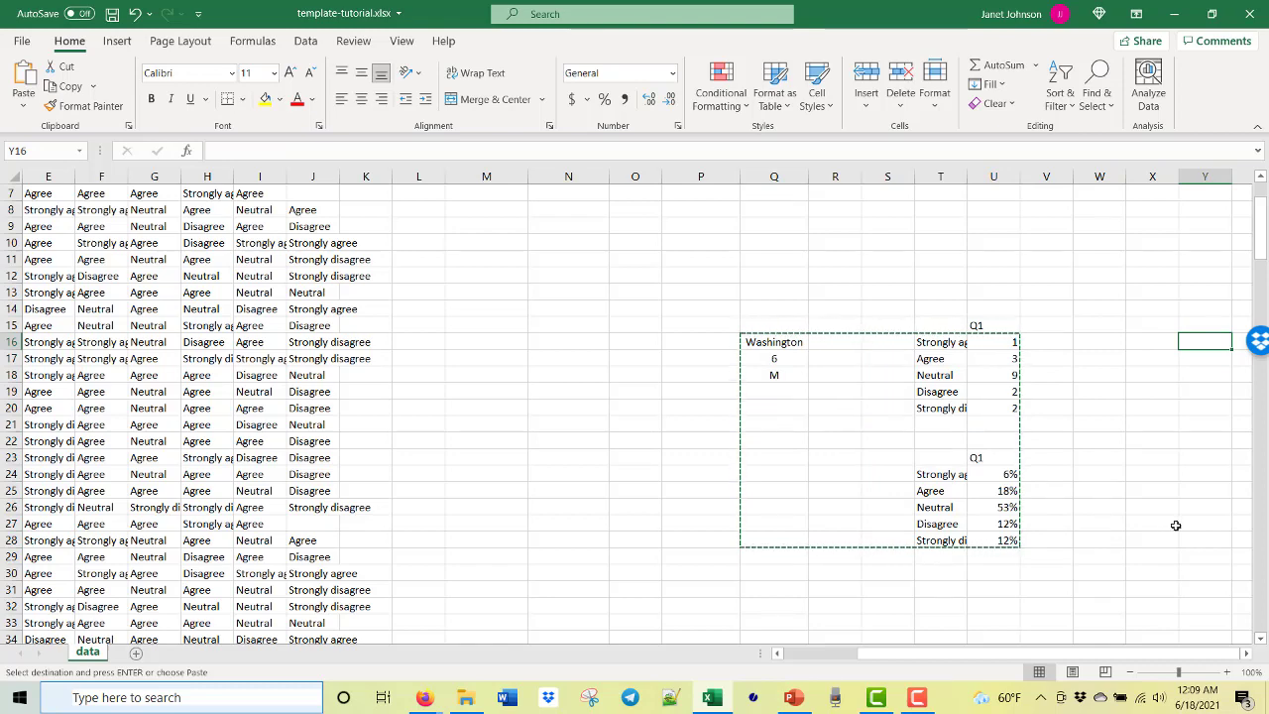
{"action": "key", "text": "ctrl+v"}
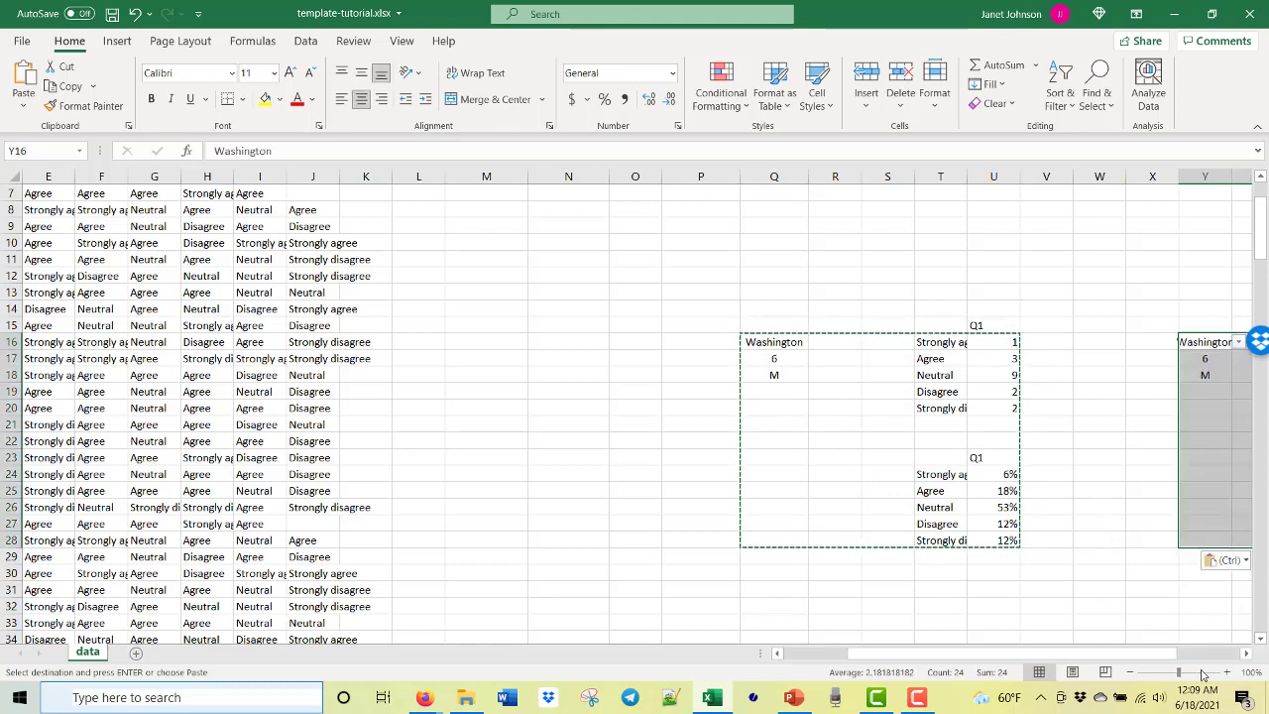
- Repoint the COUNTIFS criteria in AC16 to the copied filters in cells $Y$16, $Y$17 and $Y$18
{"action": "left_click_drag", "start_coordinate": [1170, 654], "coordinate": [1247, 649]}
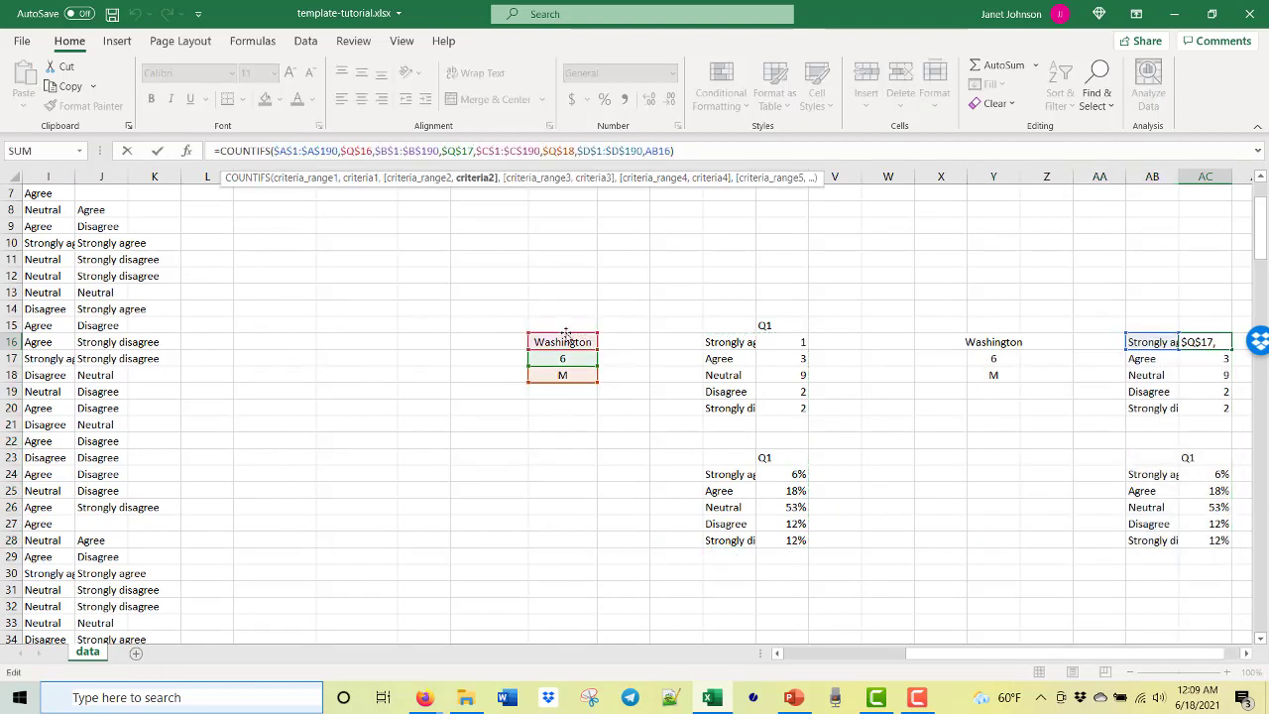
{"action": "left_click_drag", "start_coordinate": [567, 334], "coordinate": [993, 355]}
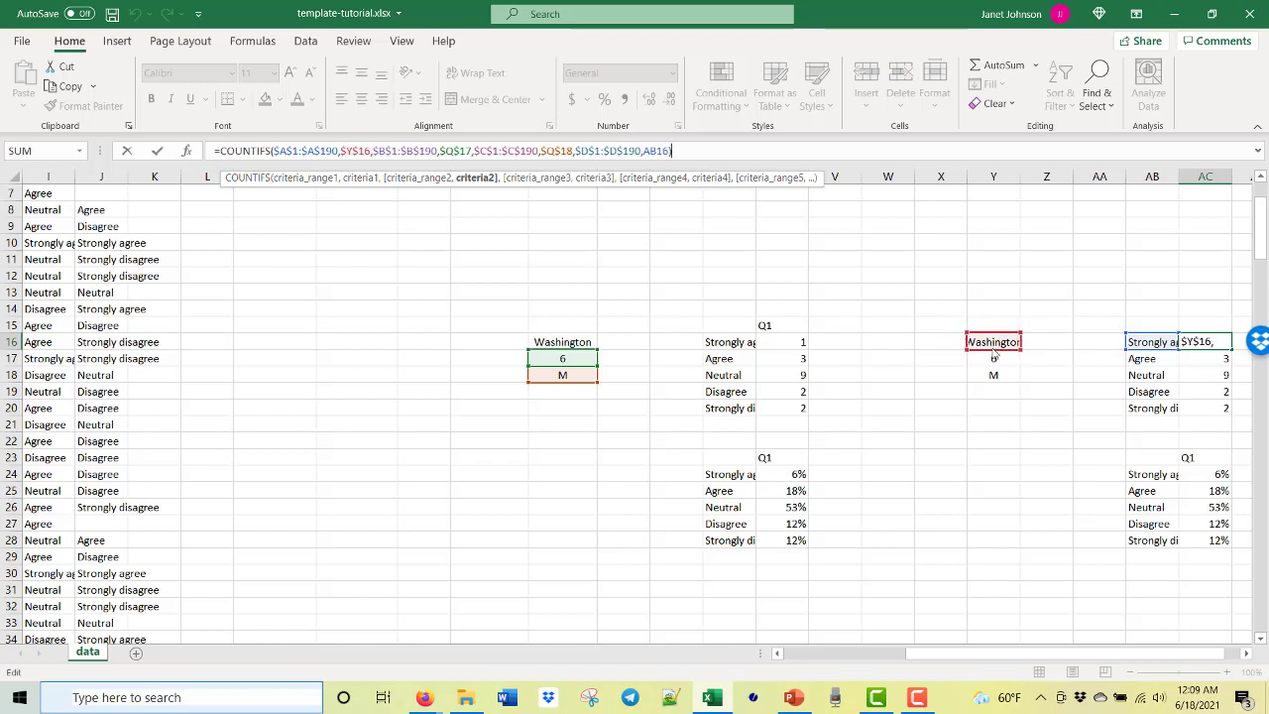
{"action": "left_click_drag", "start_coordinate": [564, 350], "coordinate": [999, 365]}
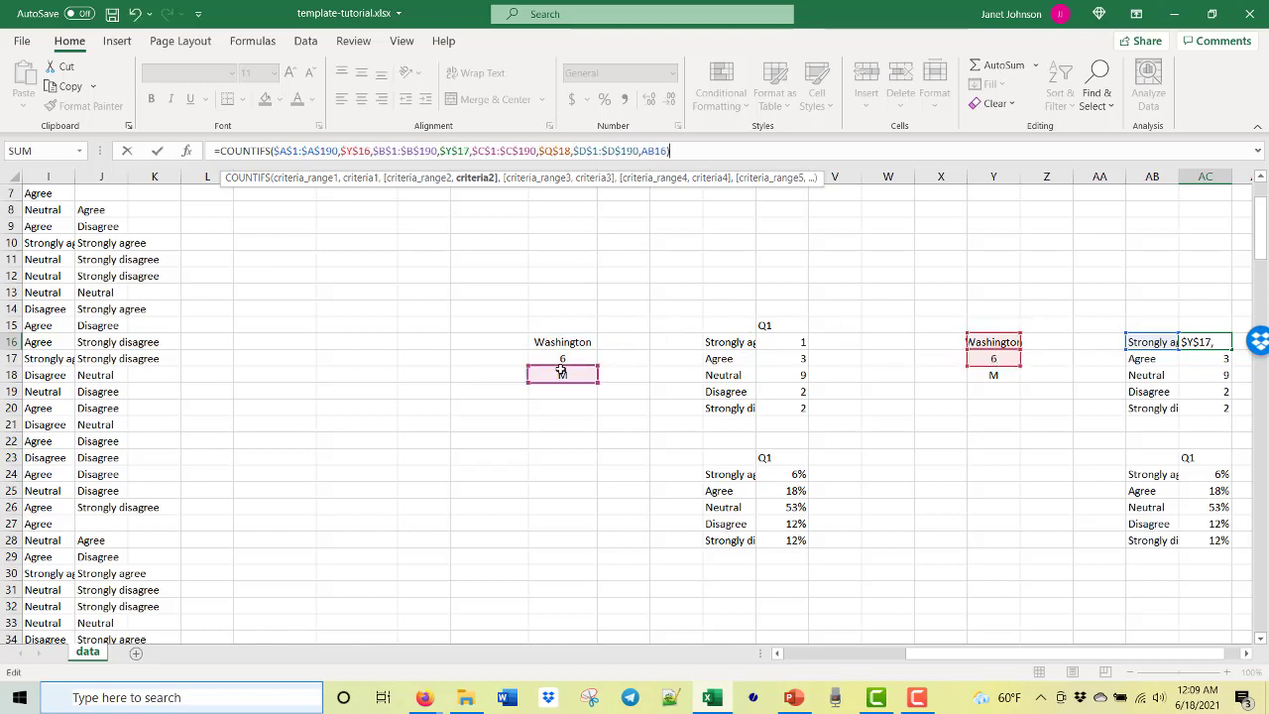
{"action": "left_click_drag", "start_coordinate": [564, 366], "coordinate": [993, 382]}
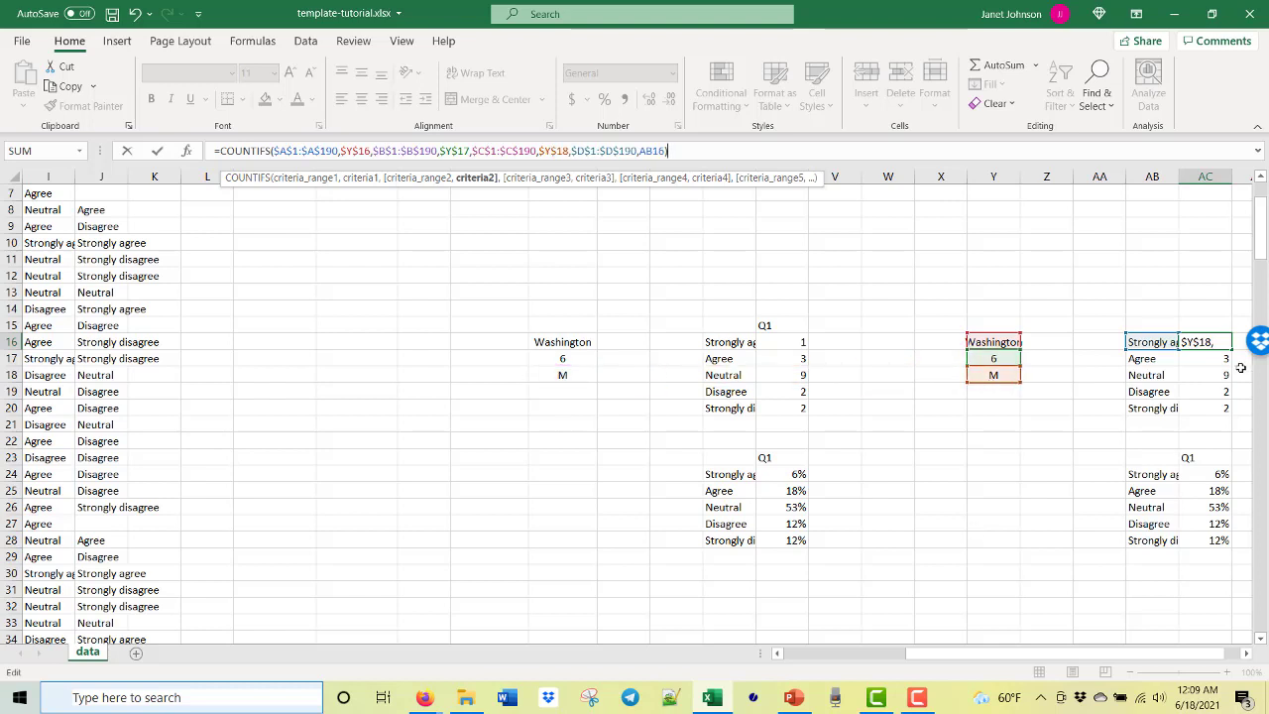
{"action": "key", "text": "Return"}
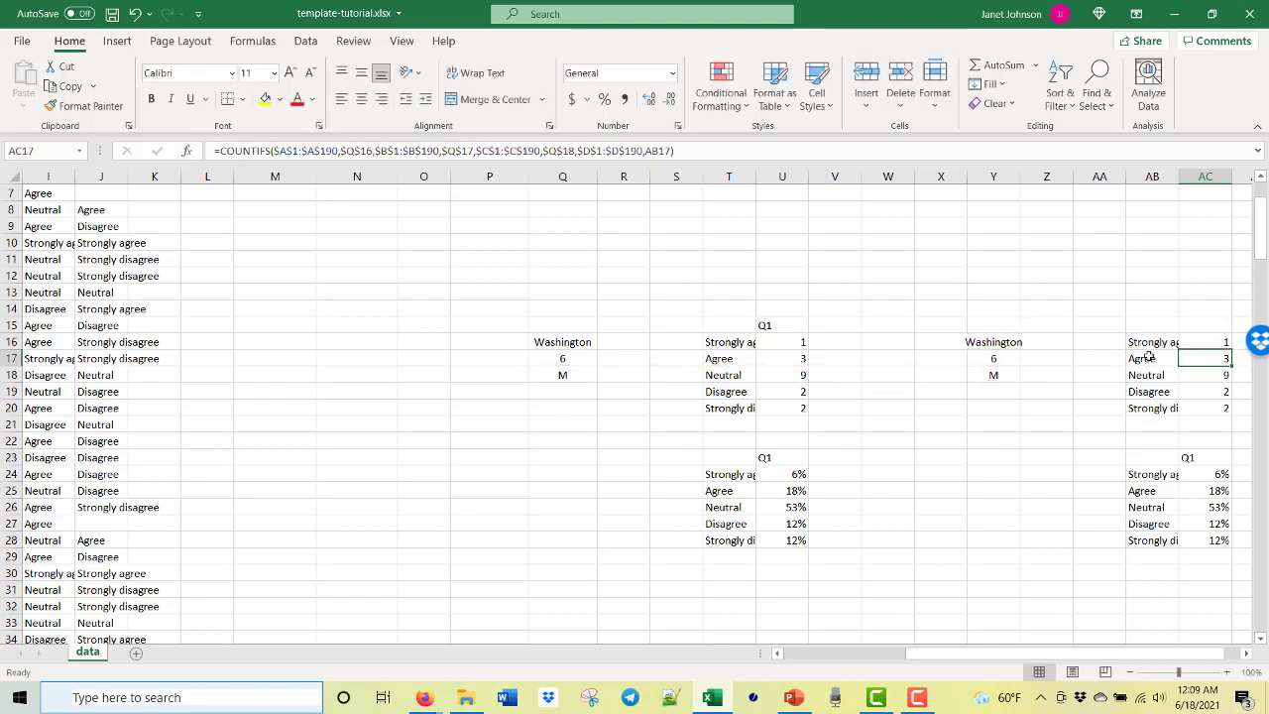
- Review the COUNTIFS references in AC16 and fill the formula down to AC20
{"action": "left_click", "coordinate": [1212, 342]}
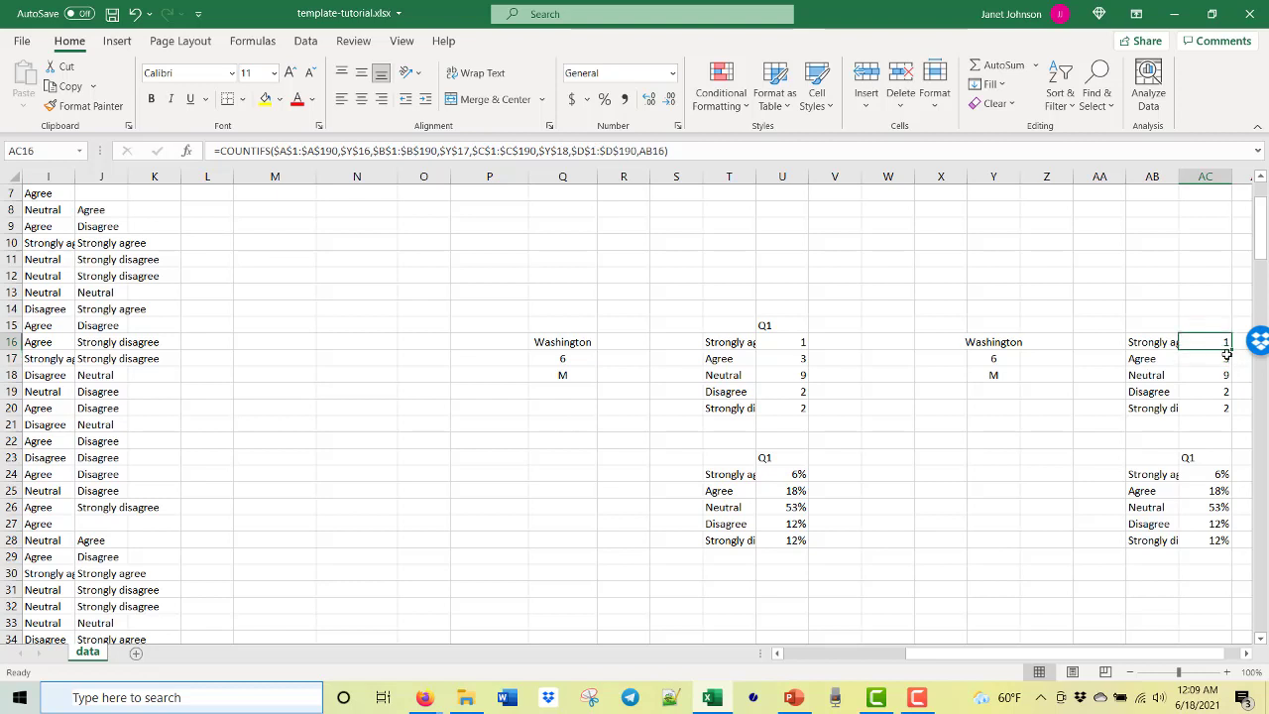
{"action": "left_click", "coordinate": [558, 151]}
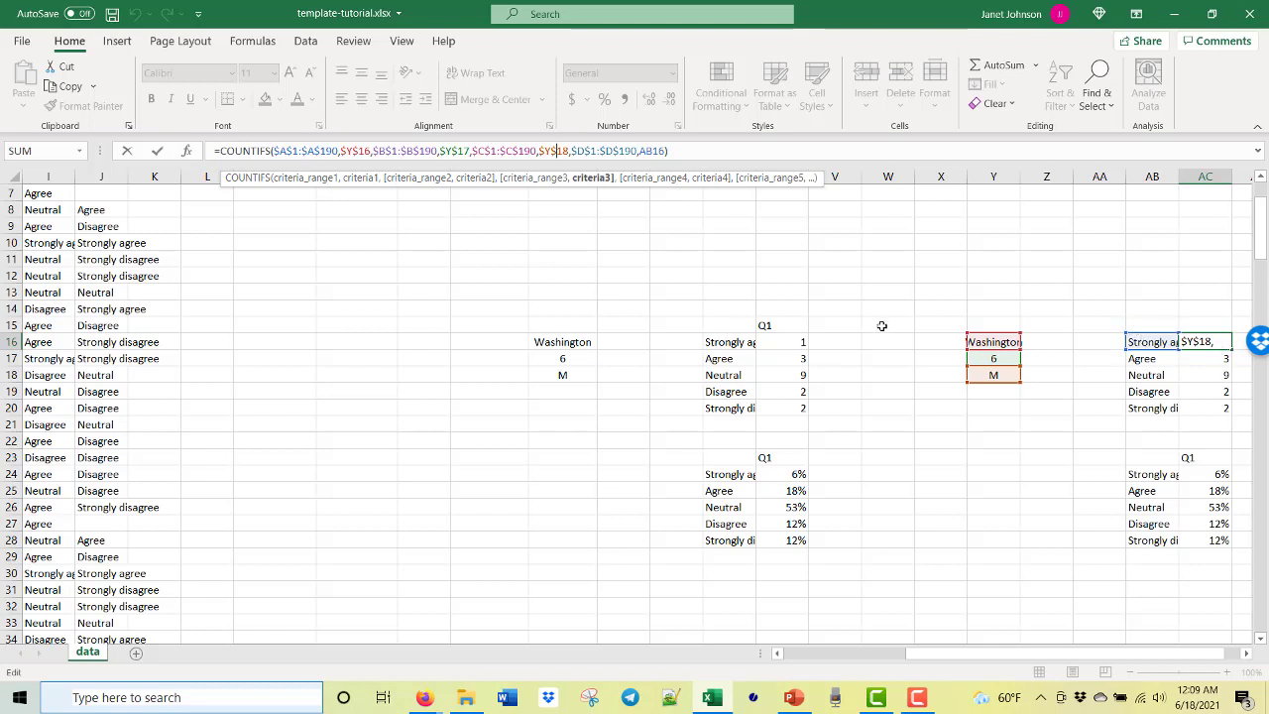
{"action": "key", "text": "Return"}
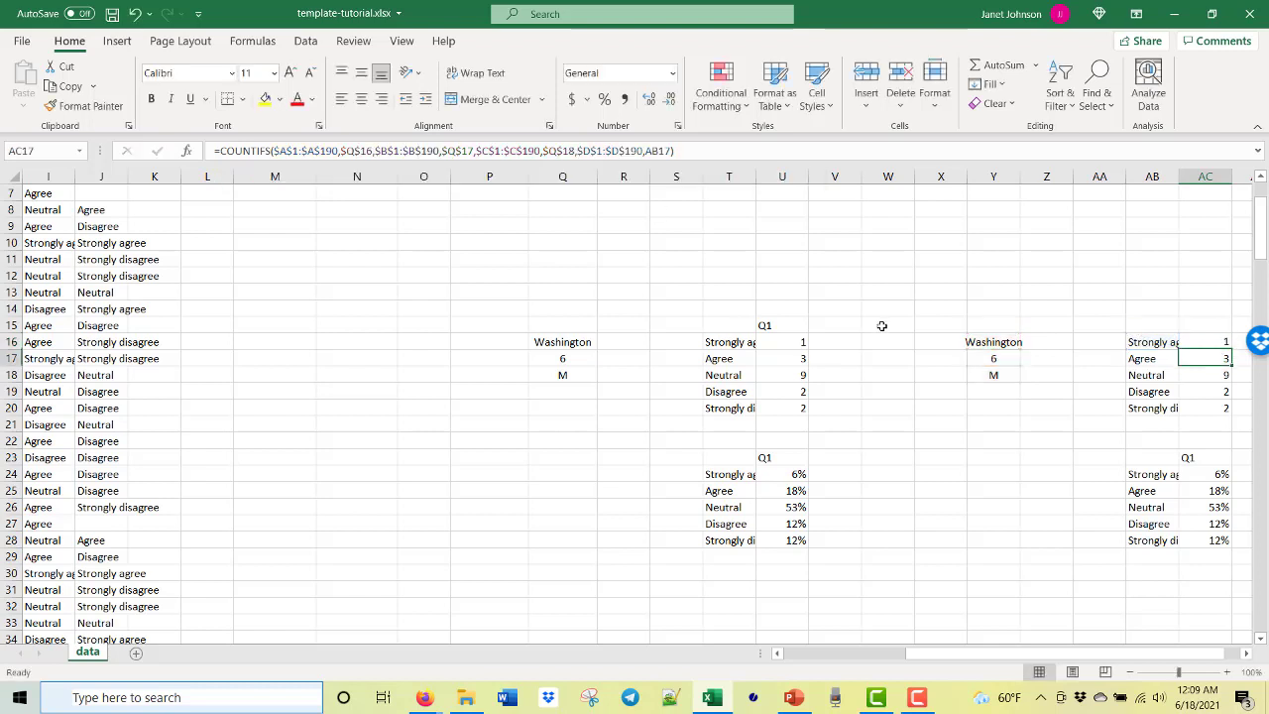
{"action": "left_click", "coordinate": [1197, 347]}
{"action": "left_click_drag", "start_coordinate": [1231, 351], "coordinate": [1237, 412]}
{"action": "left_click", "coordinate": [1065, 519]}
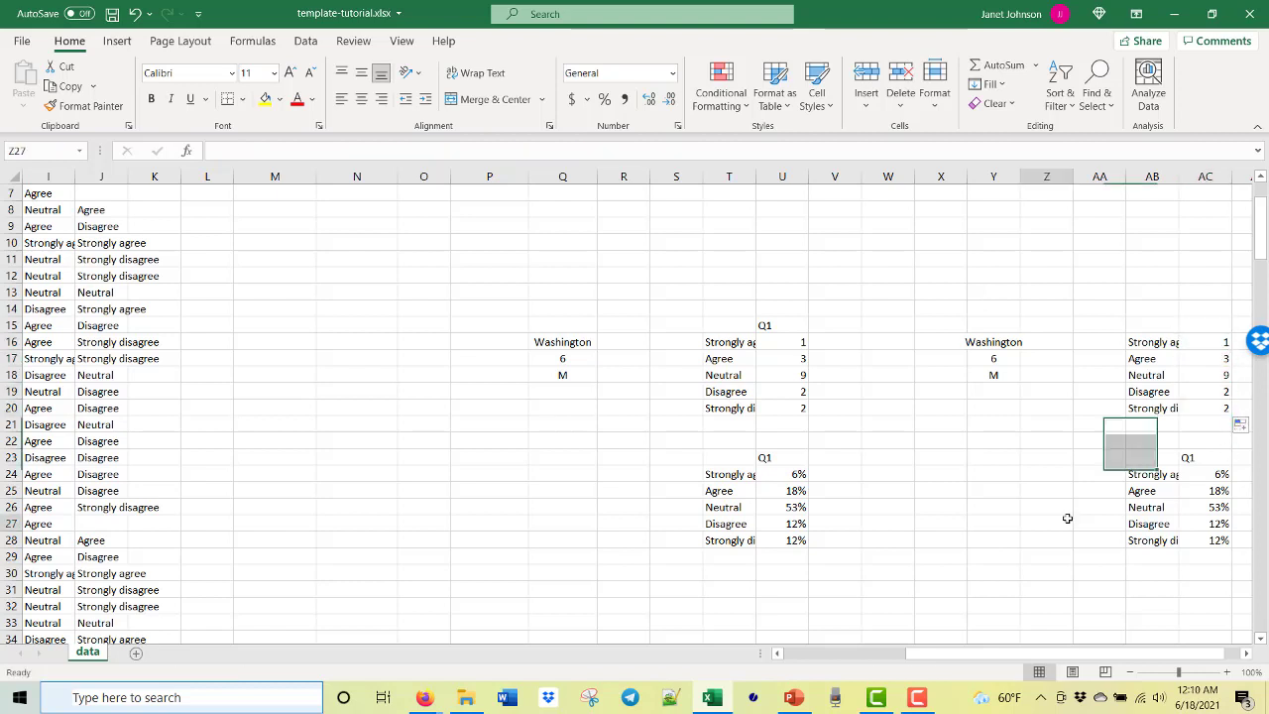
- Change the SUM range in the AC24 share formula to $AC$16:$AC$20 and fill it down to AC28
{"action": "left_click", "coordinate": [1215, 480]}
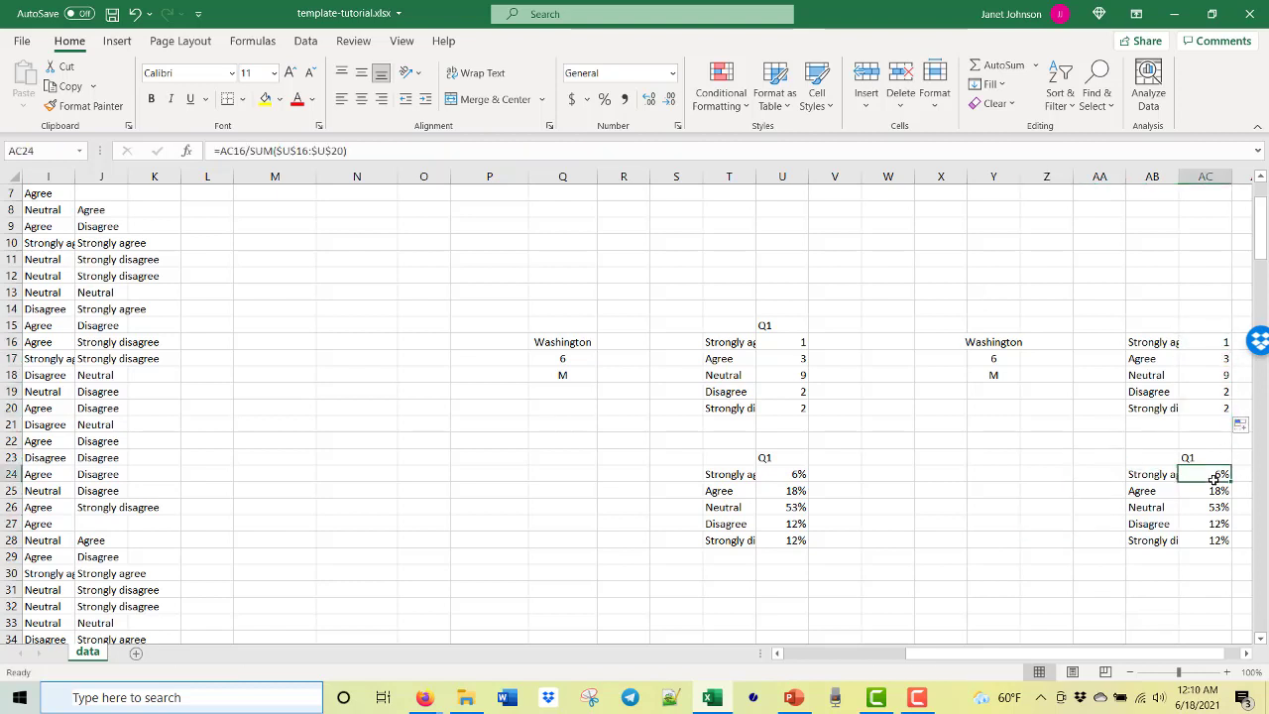
{"action": "left_click", "coordinate": [327, 154]}
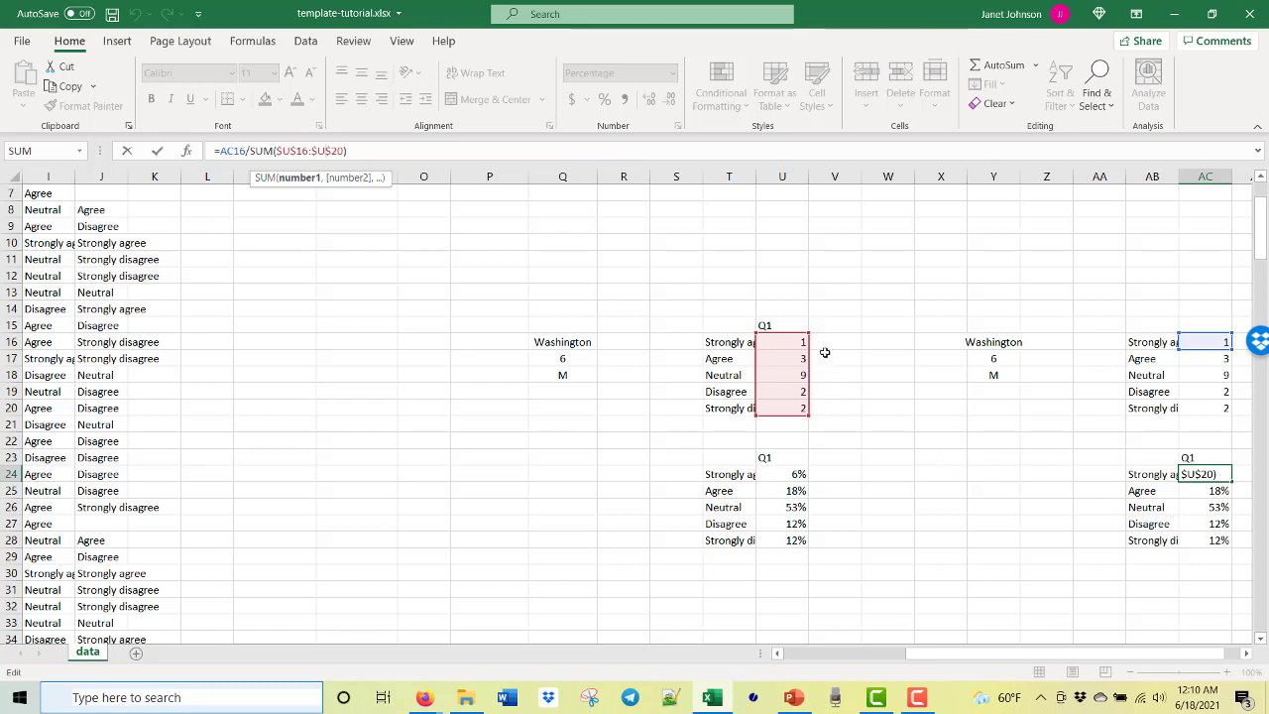
{"action": "left_click_drag", "start_coordinate": [784, 338], "coordinate": [1206, 343]}
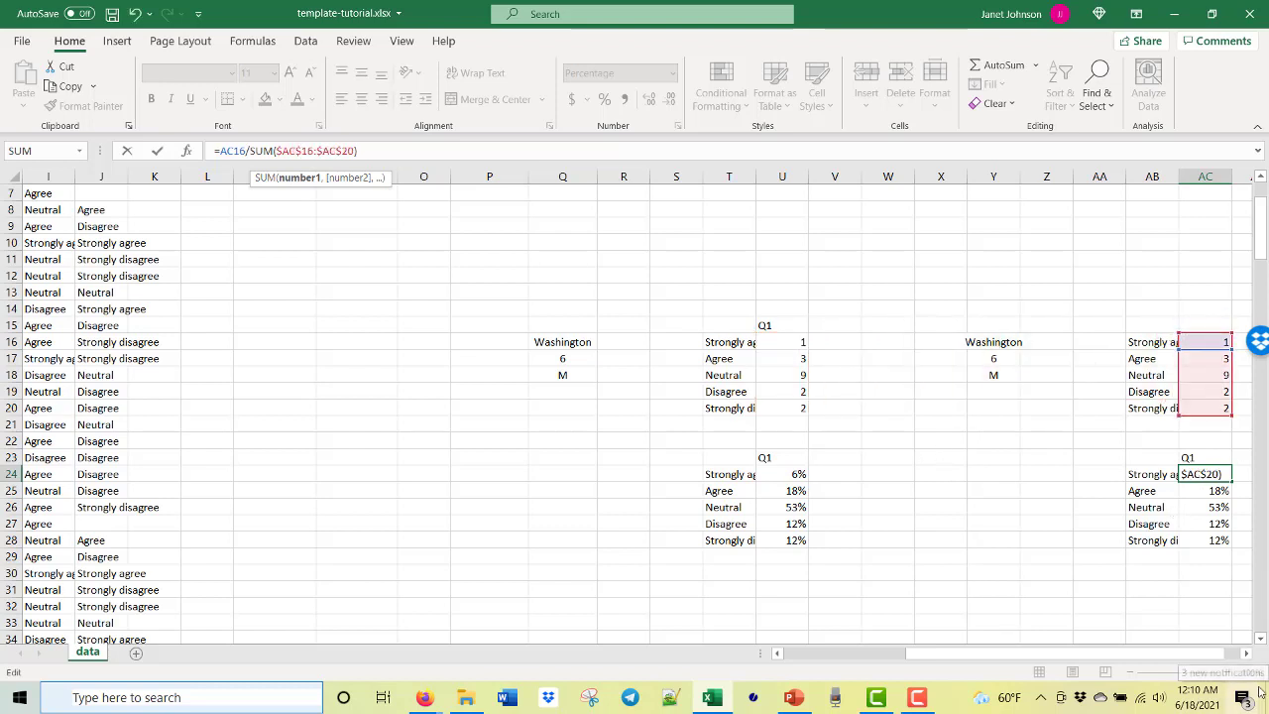
{"action": "key", "text": "ctrl+Return"}
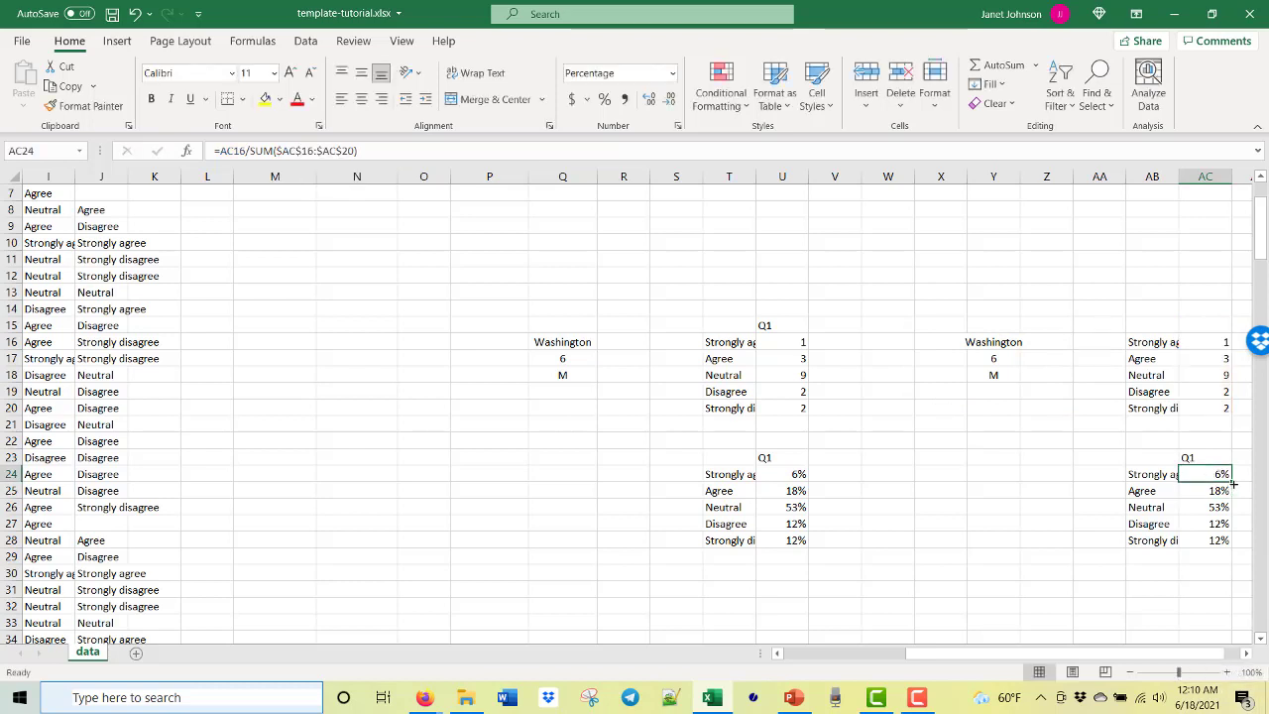
{"action": "left_click_drag", "start_coordinate": [1232, 482], "coordinate": [1235, 548]}
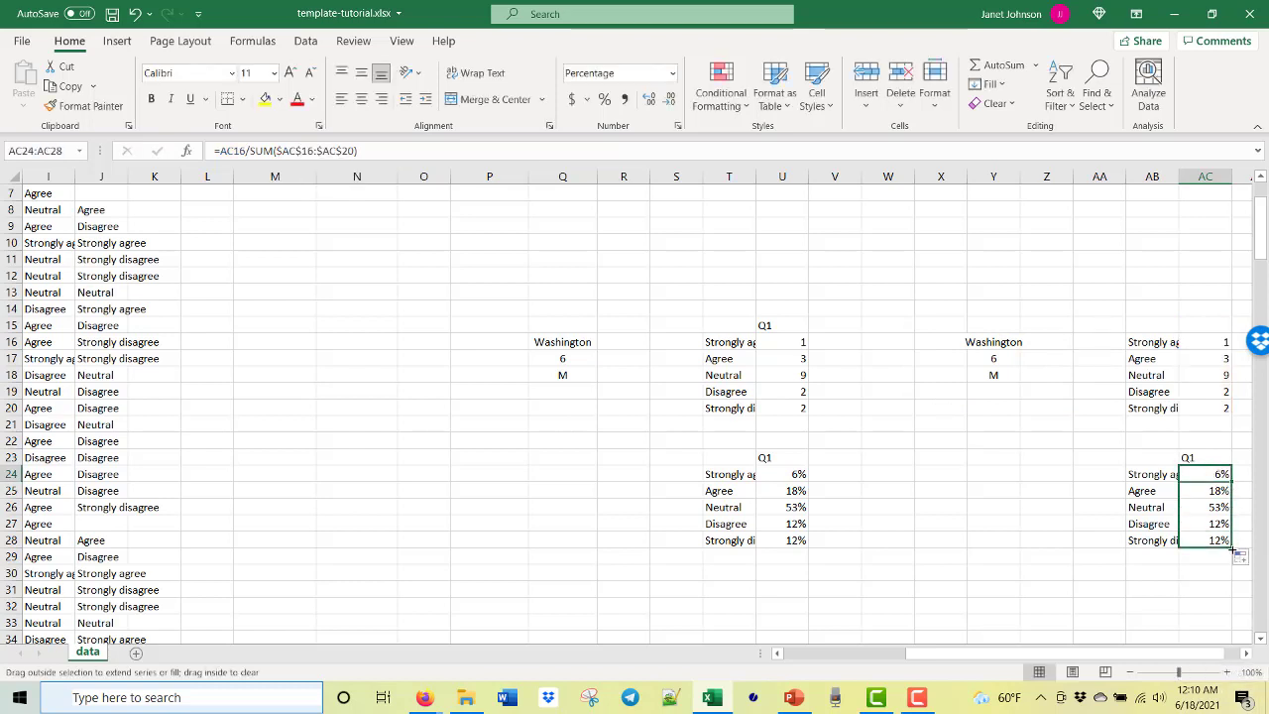
- Check the references of the share formula in AC25 and the COUNTIFS formula in AC18
{"action": "left_click", "coordinate": [1208, 491]}
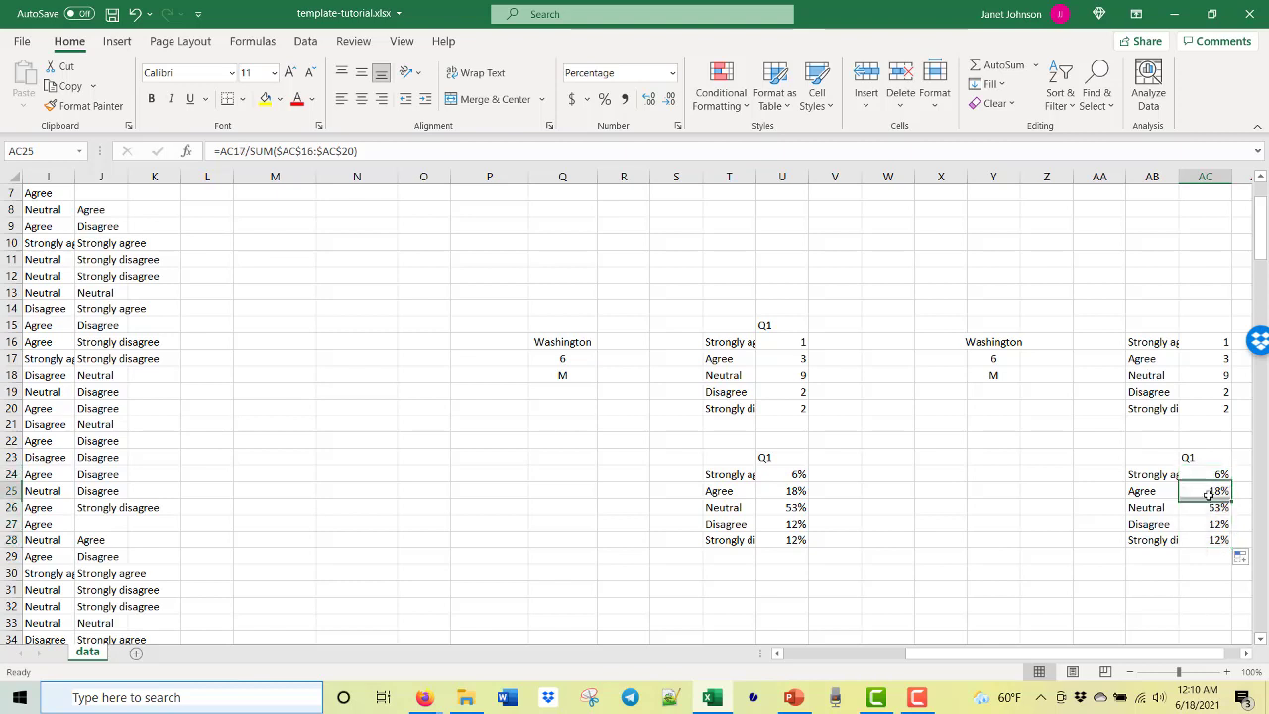
{"action": "left_click", "coordinate": [319, 152]}
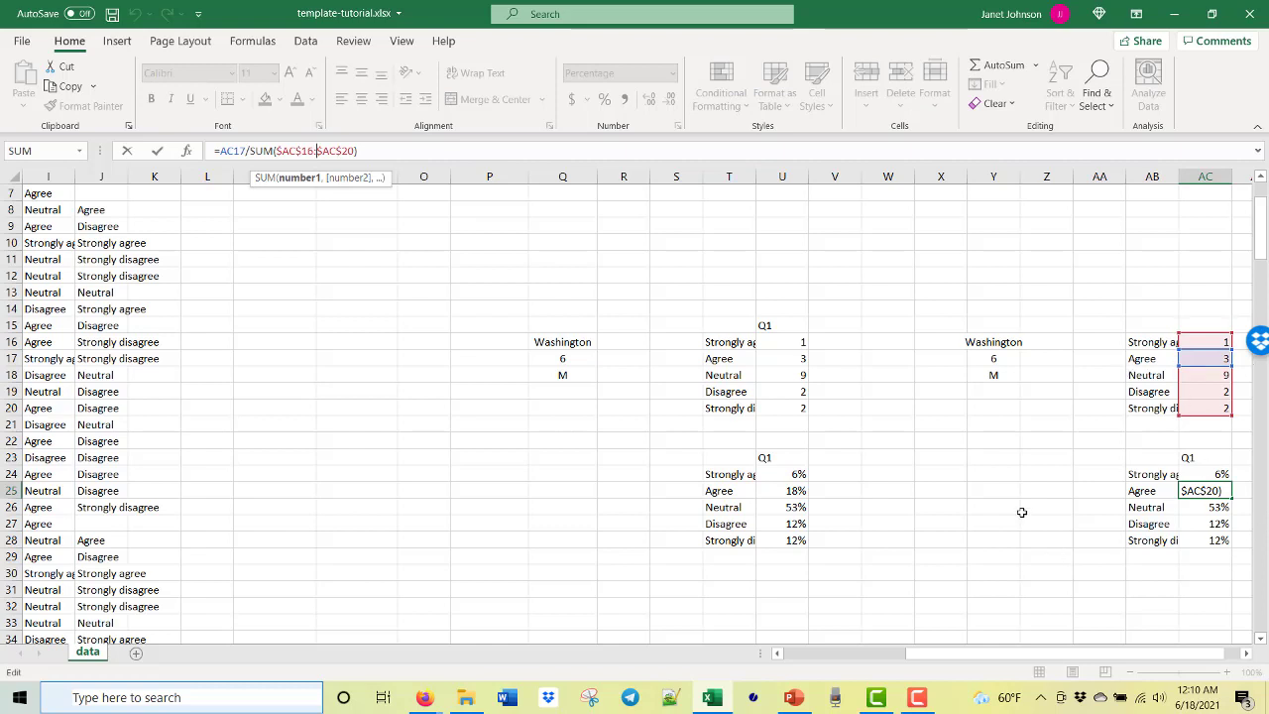
{"action": "key", "text": "Return"}
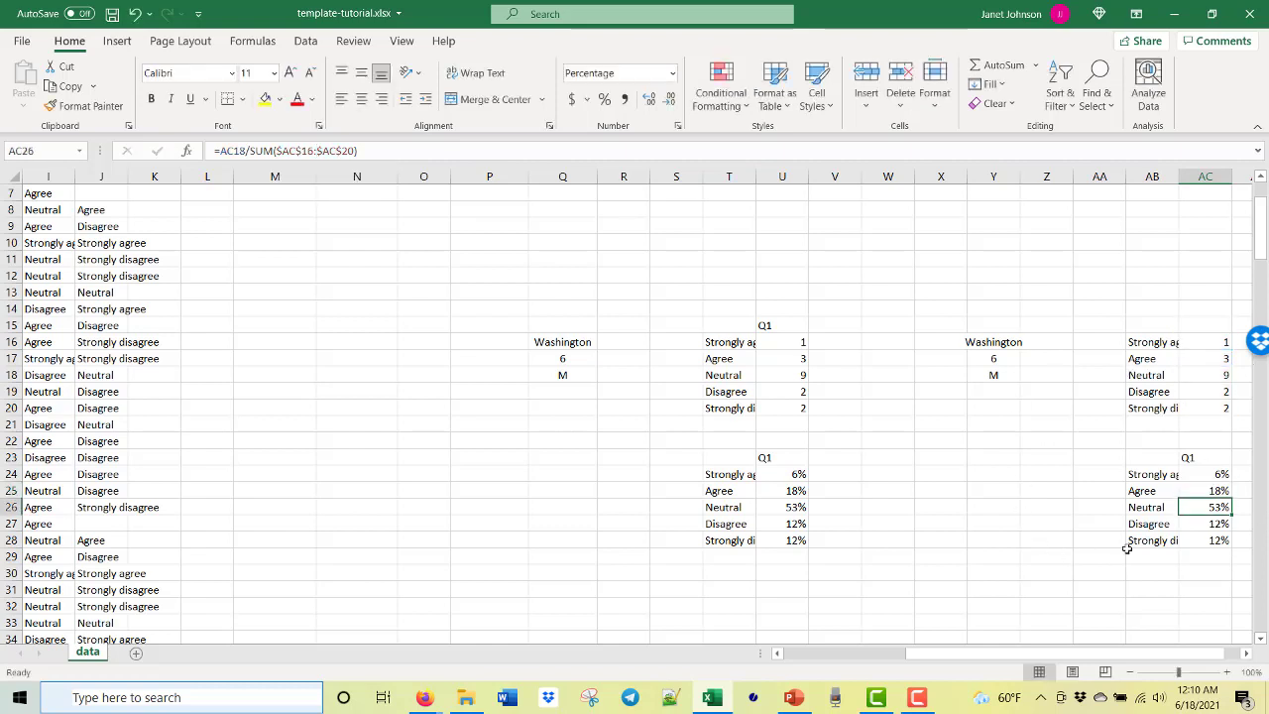
{"action": "left_click", "coordinate": [1216, 374]}
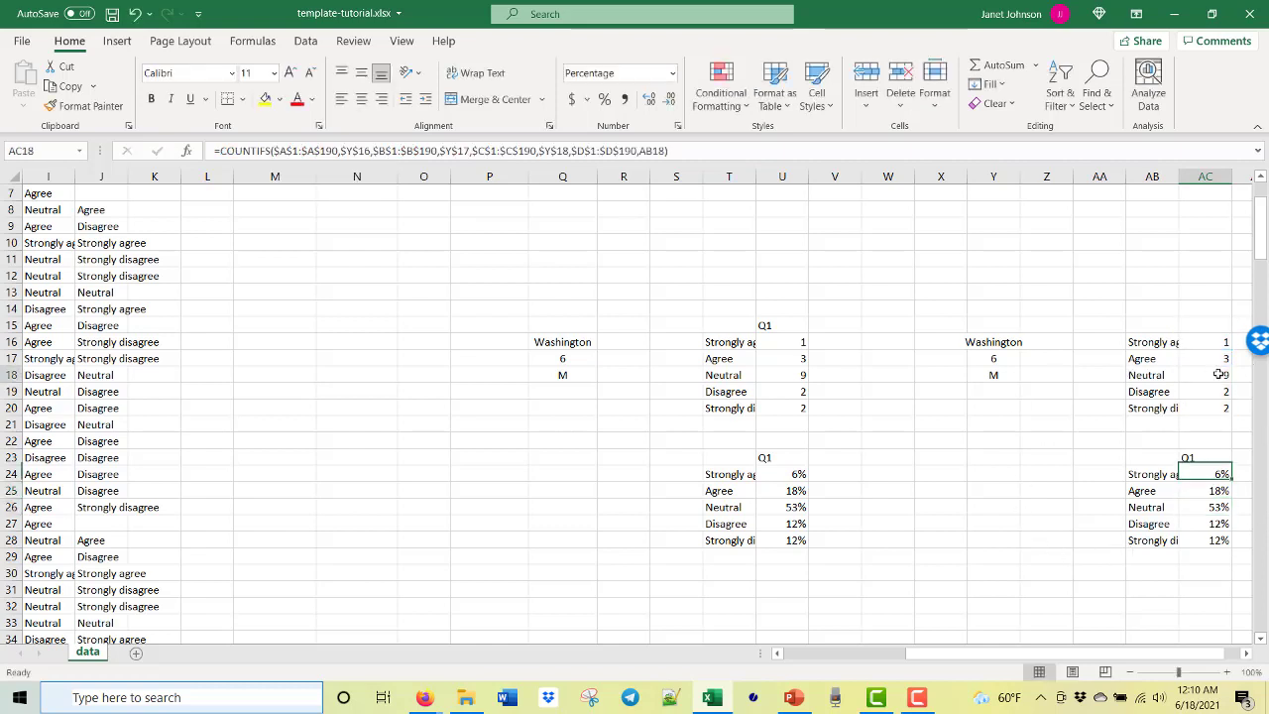
{"action": "left_click", "coordinate": [504, 149]}
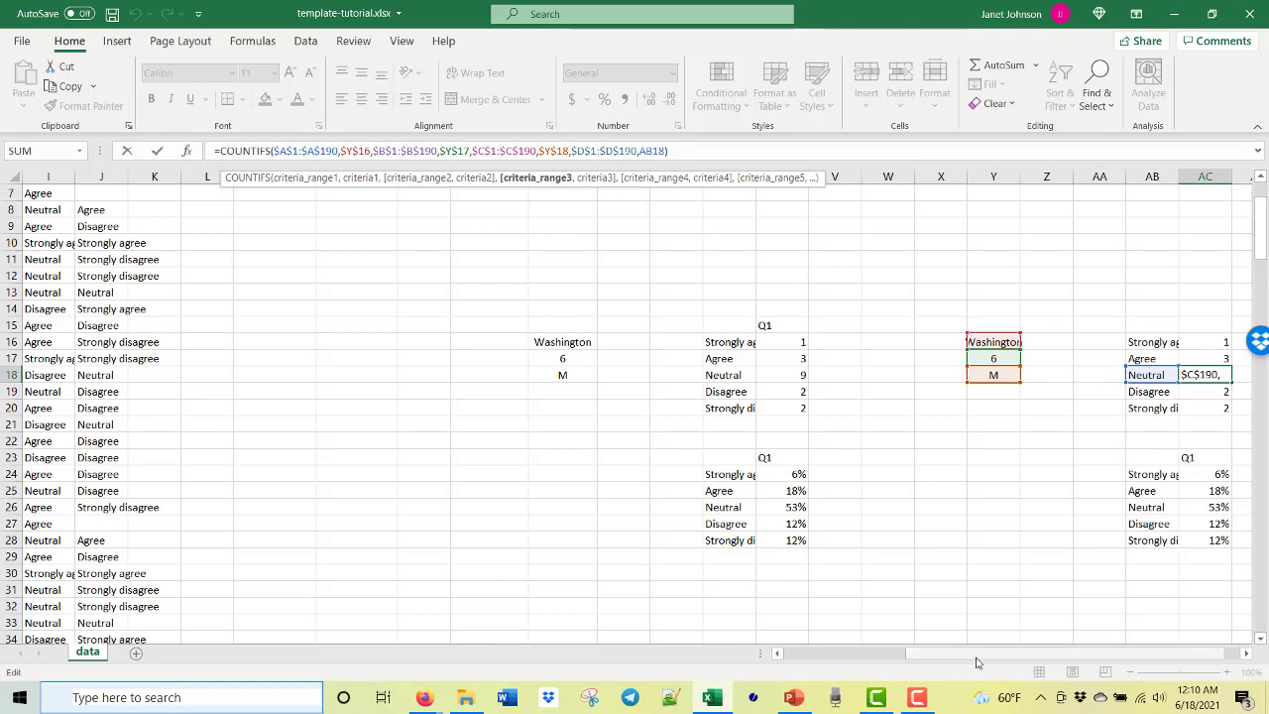
{"action": "left_click", "coordinate": [803, 656]}
{"action": "left_click_drag", "start_coordinate": [803, 656], "coordinate": [974, 573]}
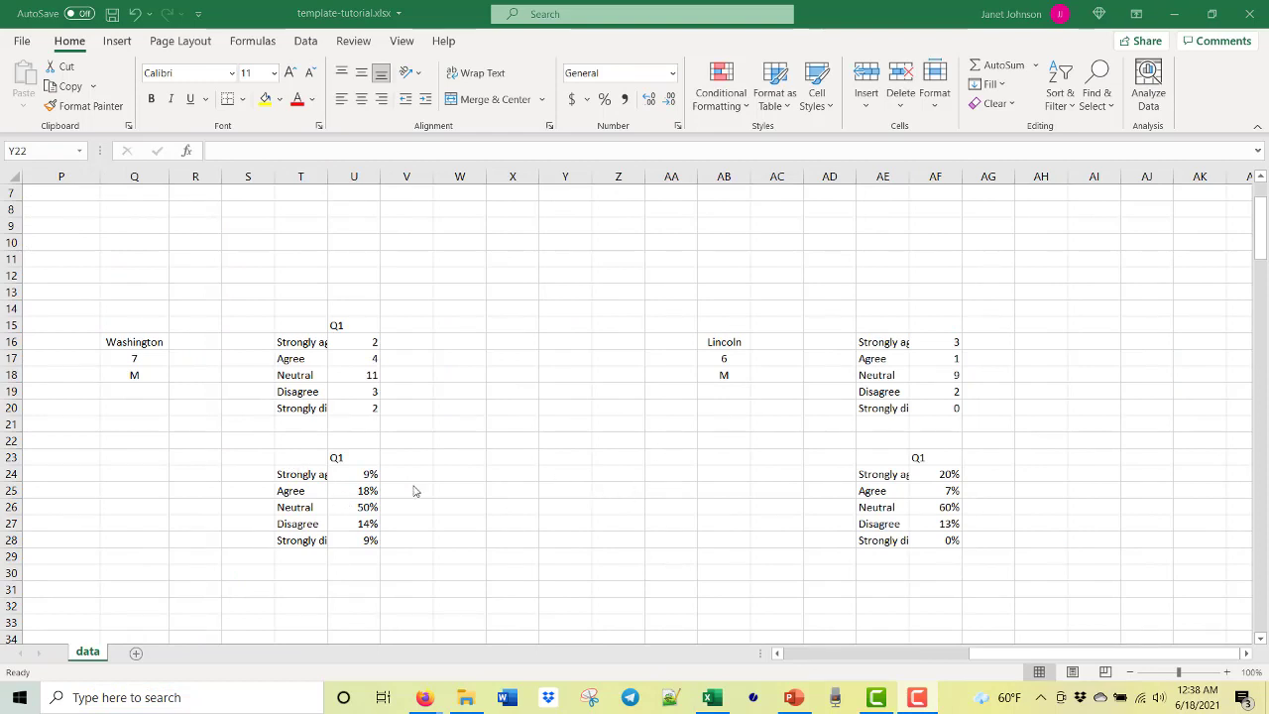
- Insert a clustered column chart from the percentage table T23:U28 and place it over the Washington tables
{"action": "left_click_drag", "start_coordinate": [320, 459], "coordinate": [367, 541]}
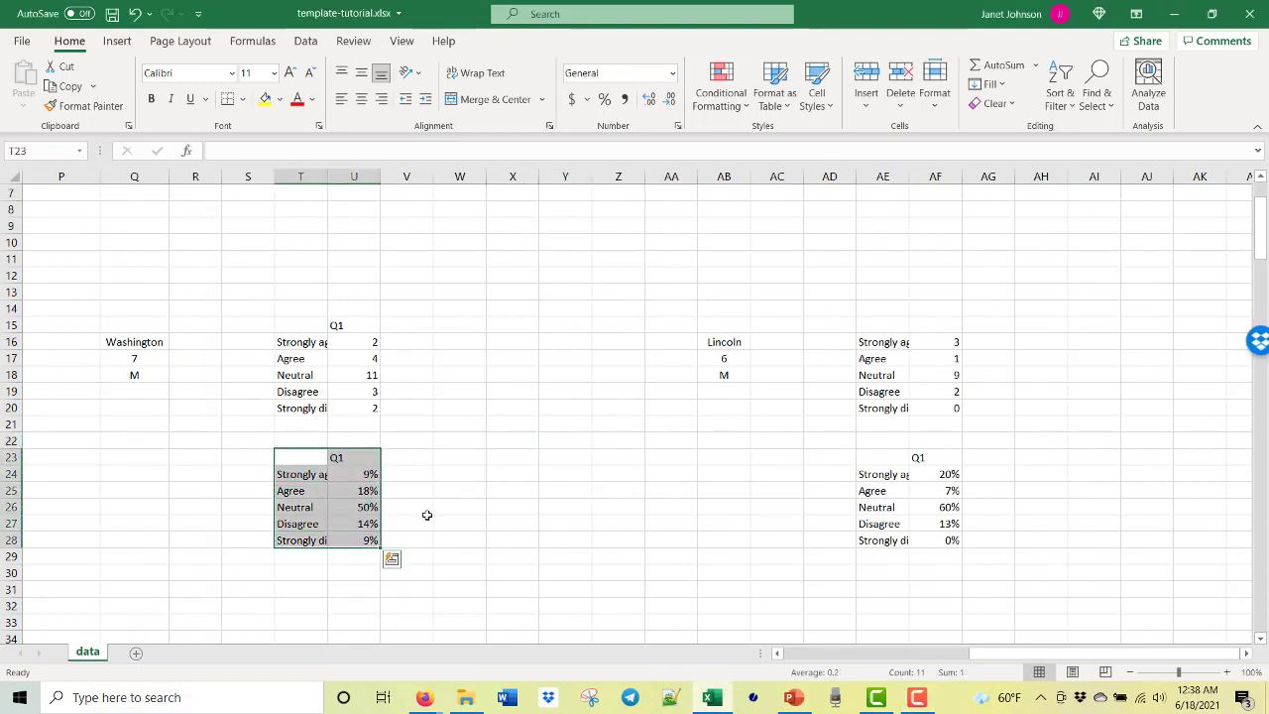
{"action": "left_click", "coordinate": [117, 44]}
{"action": "left_click", "coordinate": [552, 99]}
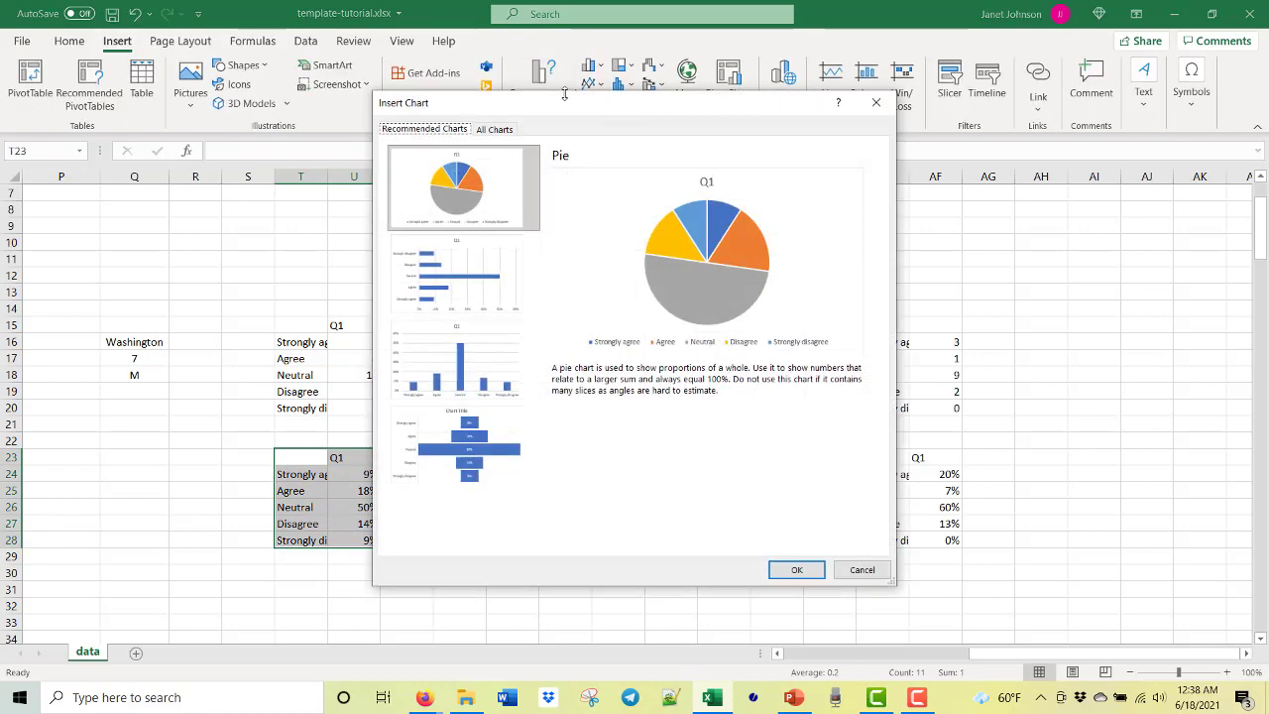
{"action": "left_click", "coordinate": [500, 380]}
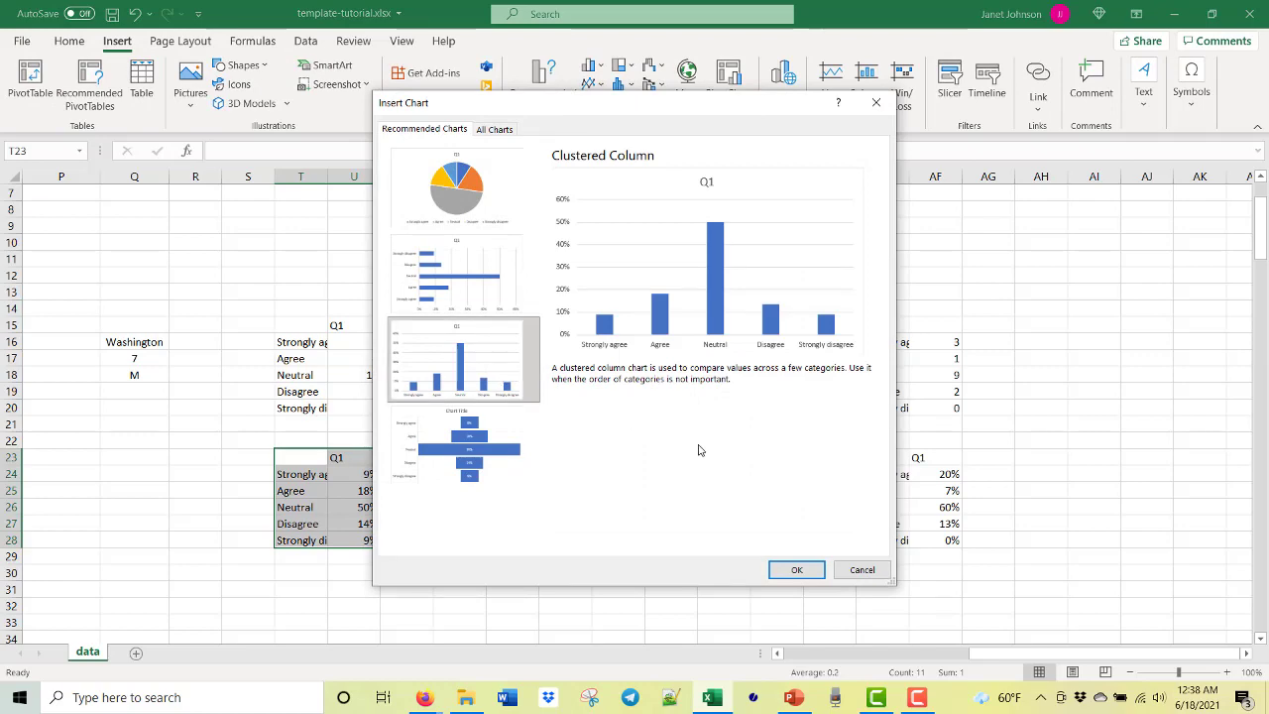
{"action": "left_click", "coordinate": [798, 570]}
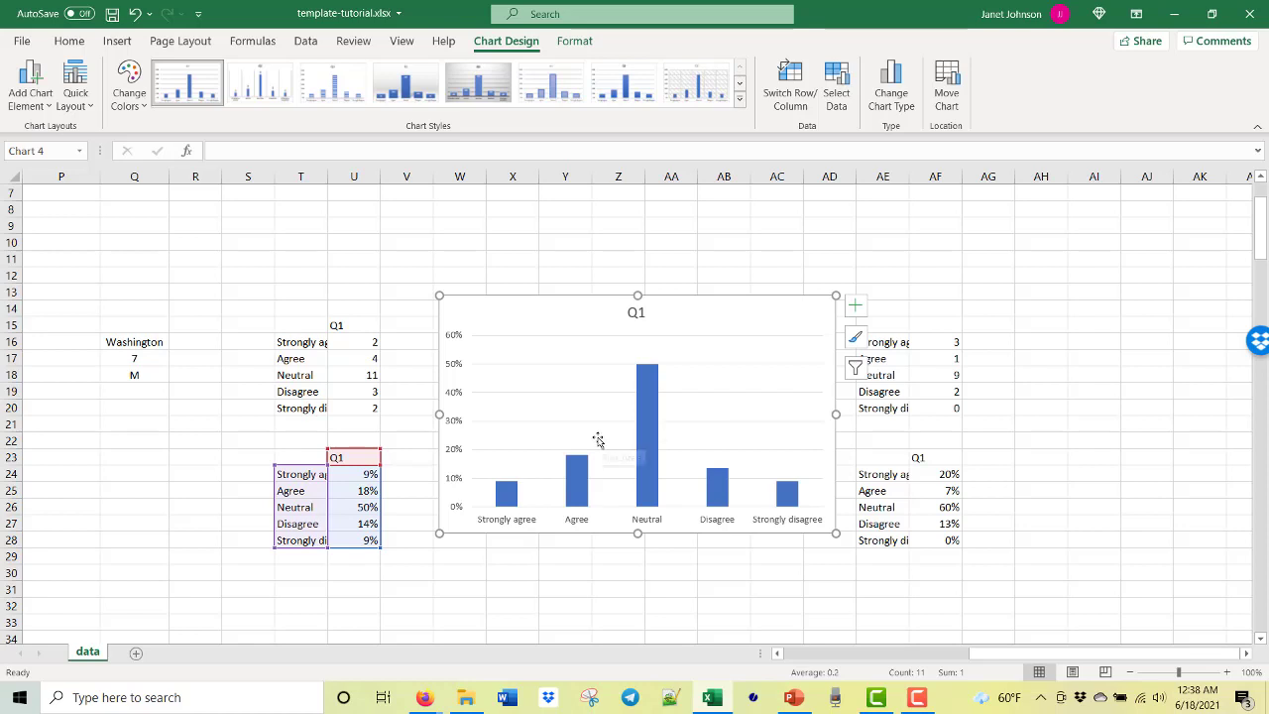
{"action": "left_click_drag", "start_coordinate": [674, 296], "coordinate": [452, 354]}
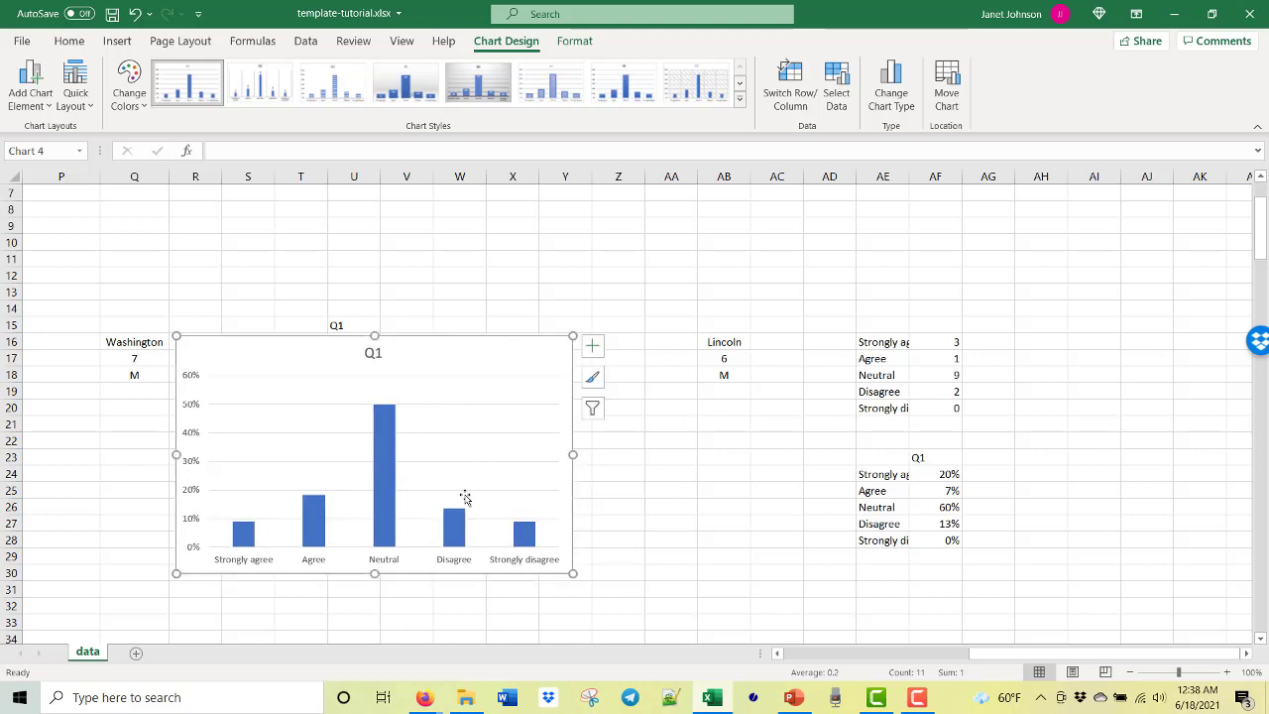
{"action": "left_click", "coordinate": [648, 560]}
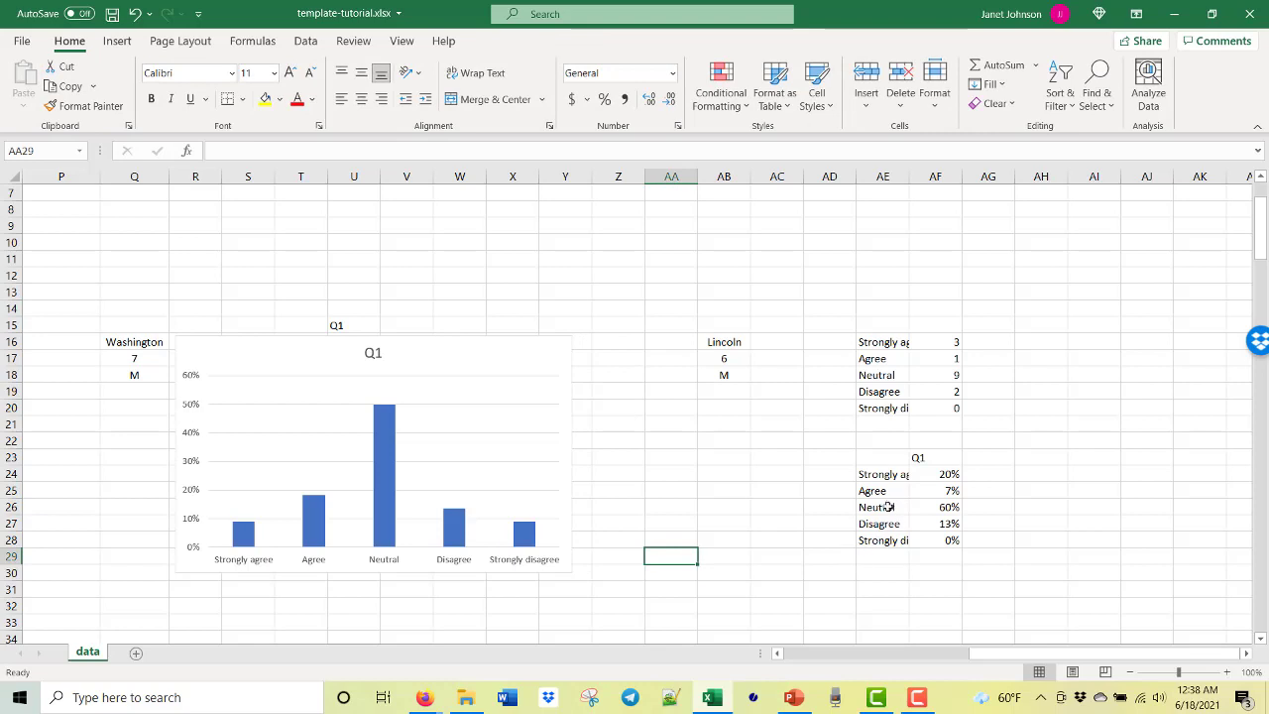
- Insert a clustered column chart from the percentage table AE23:AF28 and place it over the Lincoln tables
{"action": "left_click_drag", "start_coordinate": [862, 455], "coordinate": [946, 541]}
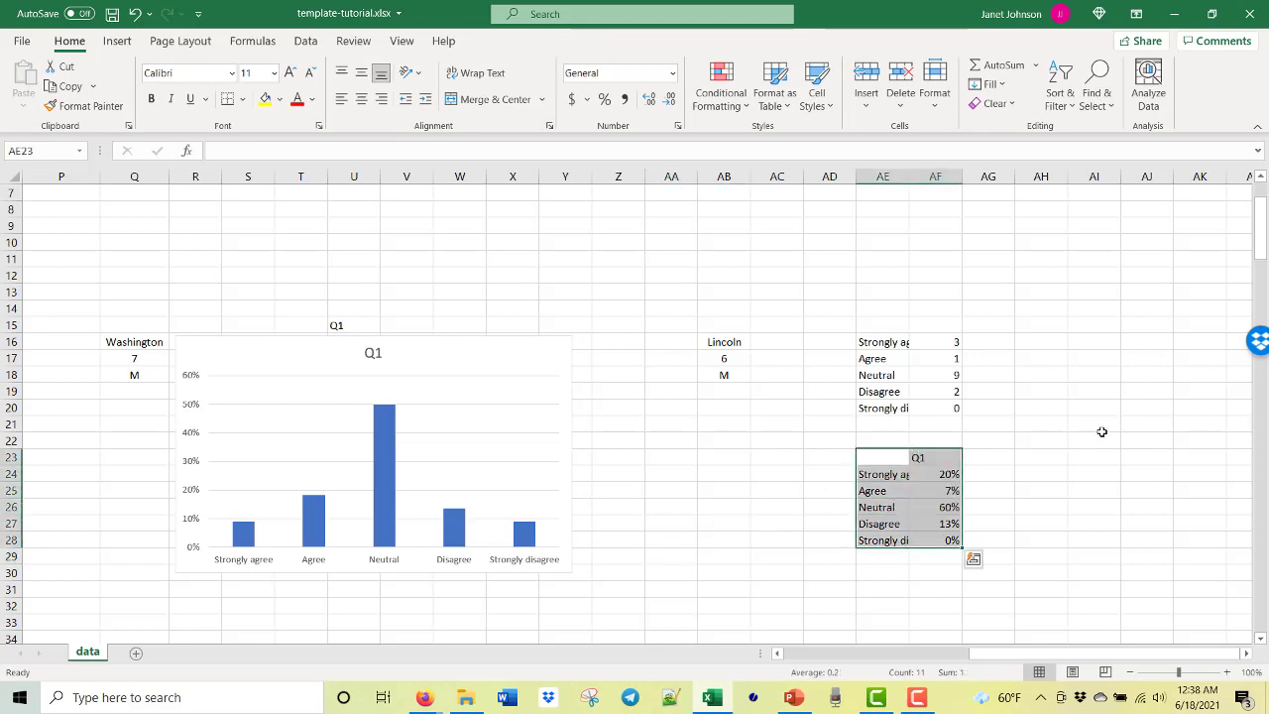
{"action": "left_click", "coordinate": [116, 41]}
{"action": "left_click", "coordinate": [543, 84]}
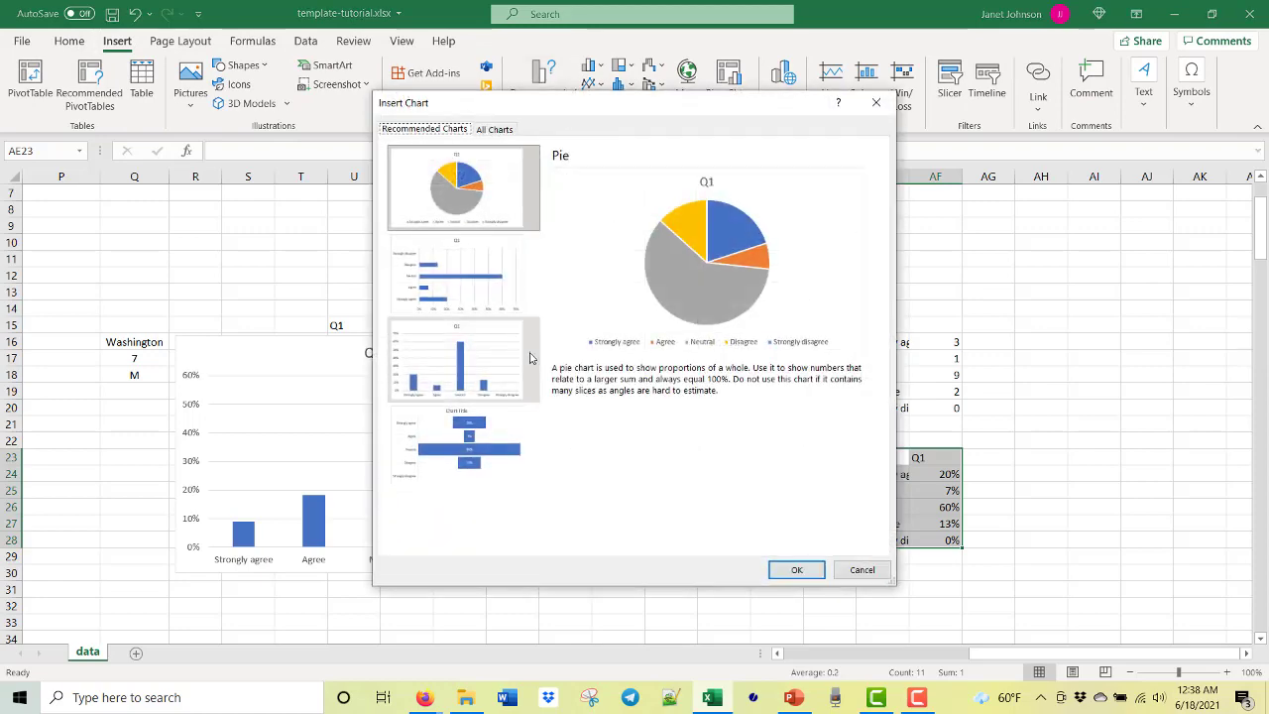
{"action": "left_click", "coordinate": [507, 368]}
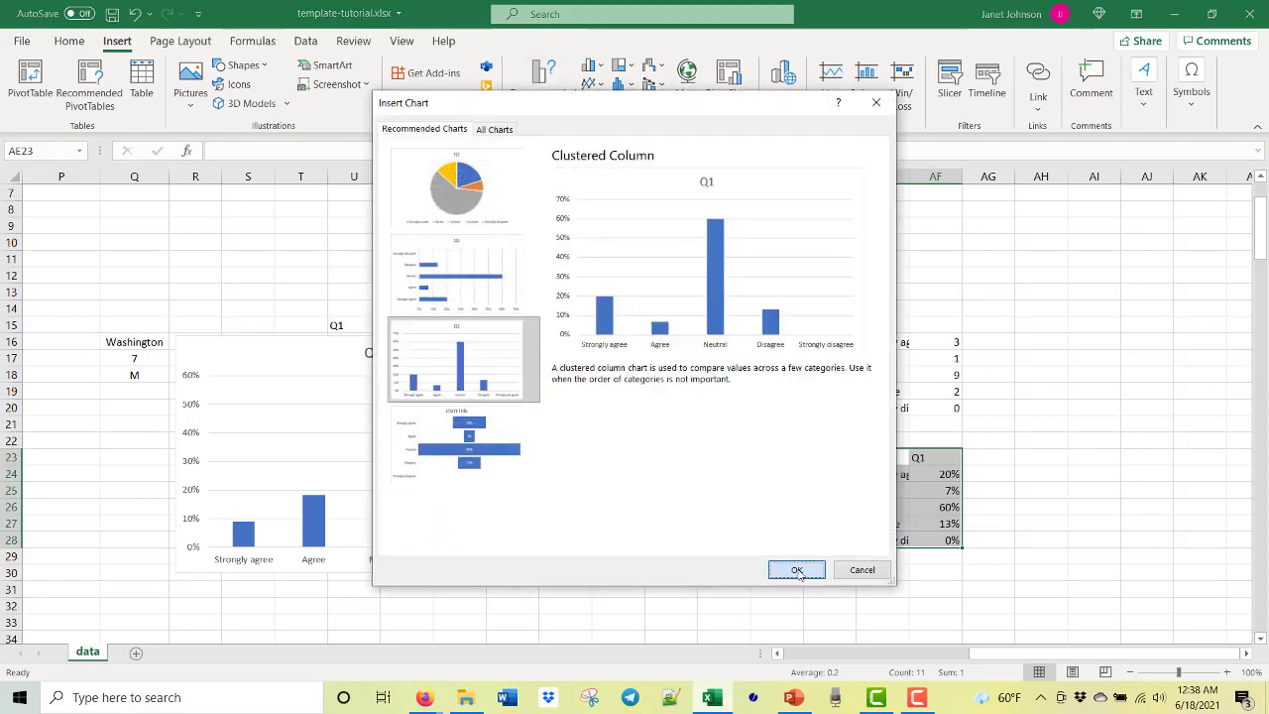
{"action": "left_click", "coordinate": [801, 569]}
{"action": "left_click_drag", "start_coordinate": [640, 295], "coordinate": [982, 331]}
- Delete the Q1 heading in U15 and nudge the Washington chart up beside its filters
{"action": "mouse_move", "coordinate": [499, 337]}
{"action": "left_mouse_down"}
{"action": "mouse_move", "coordinate": [513, 326]}
{"action": "mouse_move", "coordinate": [499, 334]}
{"action": "left_mouse_up"}
{"action": "left_click", "coordinate": [355, 324]}
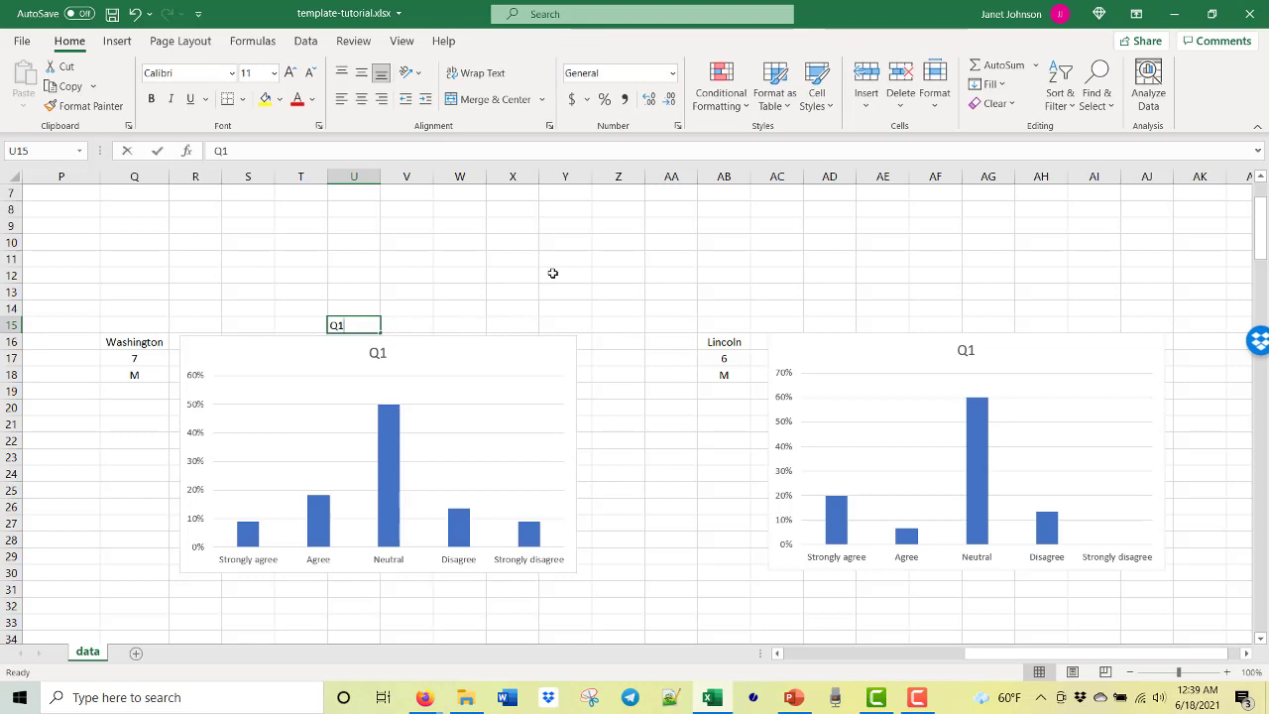
{"action": "left_click", "coordinate": [614, 292]}
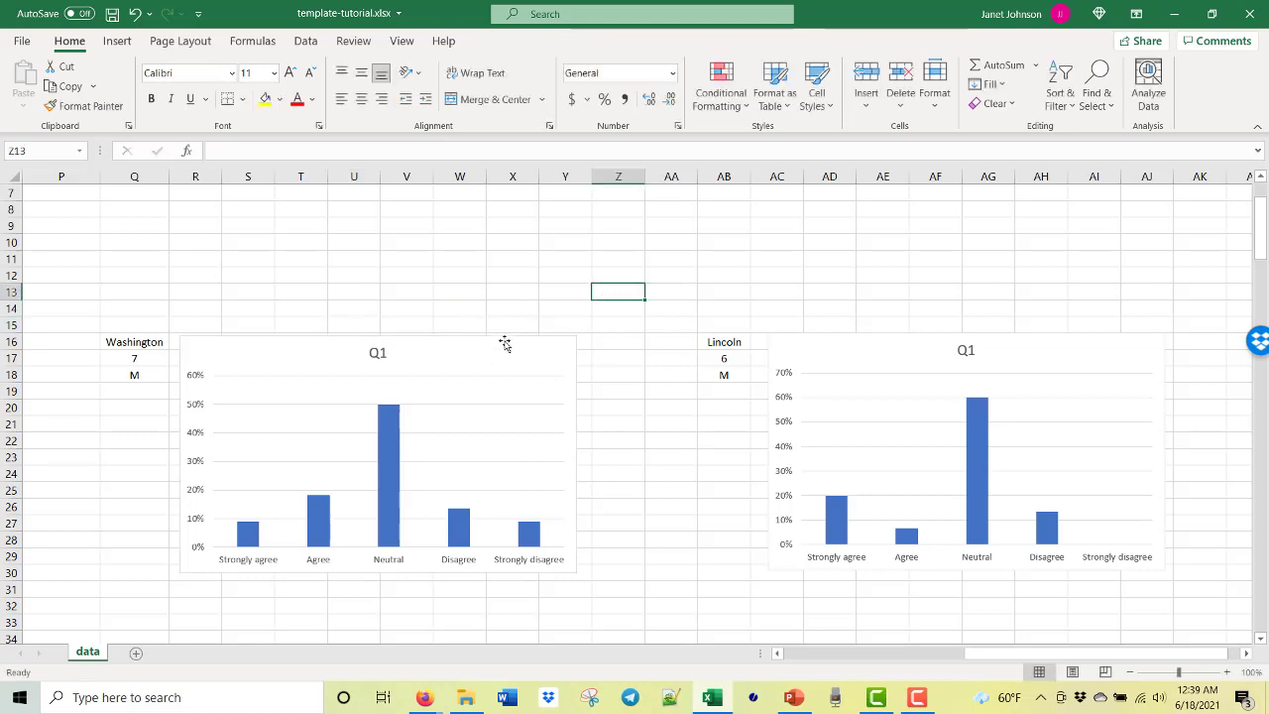
{"action": "left_click_drag", "start_coordinate": [504, 343], "coordinate": [504, 337]}
{"action": "left_click", "coordinate": [134, 349]}
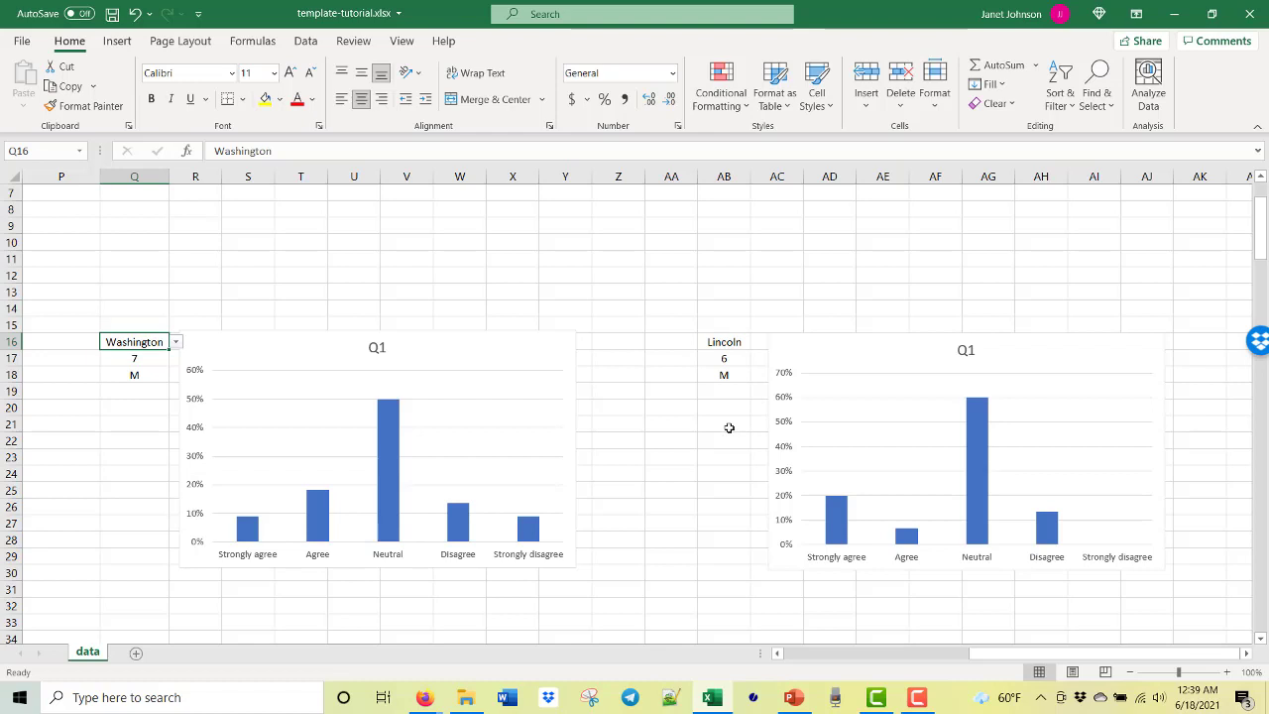
- Set the Grade filter of the Lincoln comparison set in AB17 to 7
{"action": "left_click", "coordinate": [739, 359]}
{"action": "left_click", "coordinate": [757, 359]}
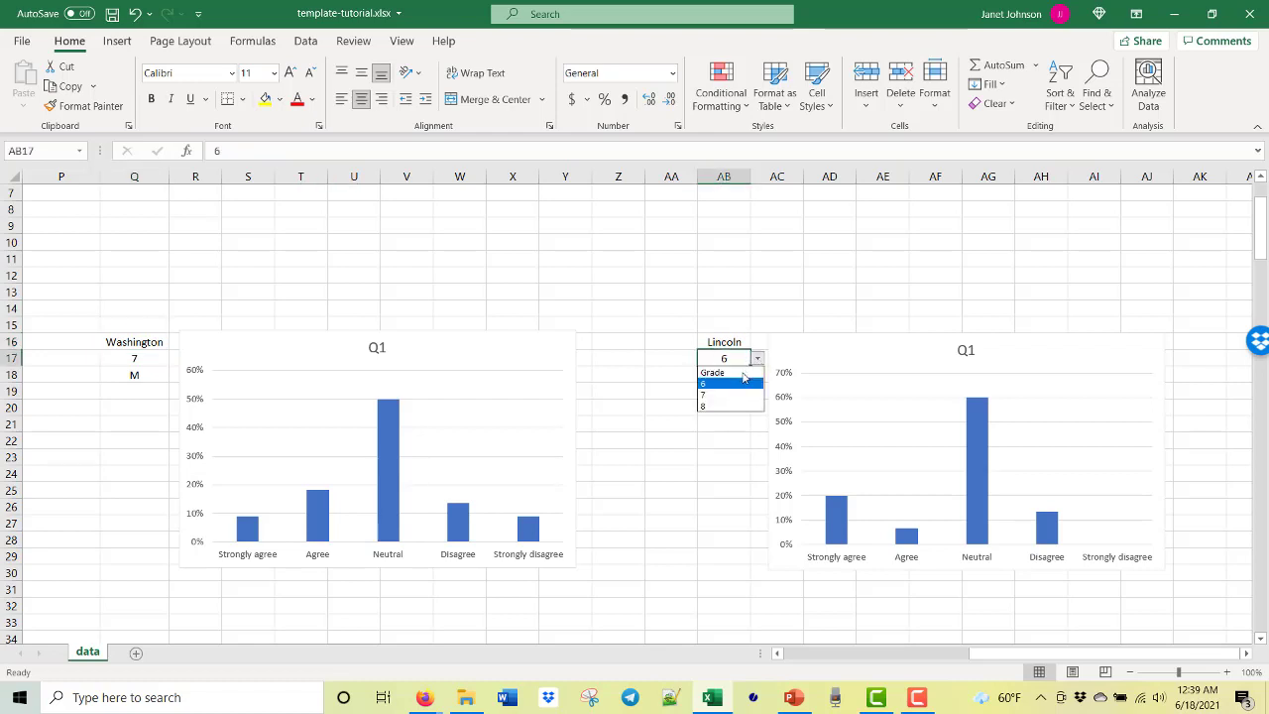
{"action": "left_click", "coordinate": [734, 396]}
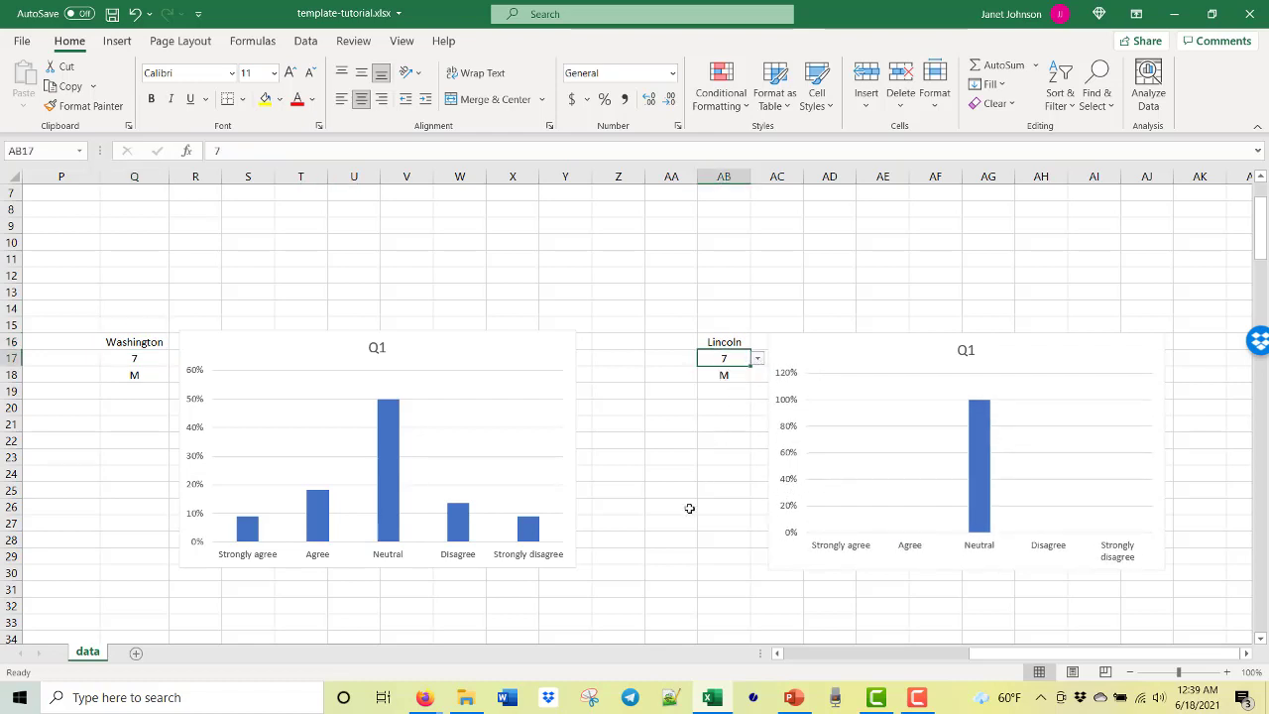
- Set the Gender filter to F in both comparison sets, in AB18 for Lincoln and Q18 for Washington
{"action": "left_click", "coordinate": [723, 376]}
{"action": "left_click", "coordinate": [758, 376]}
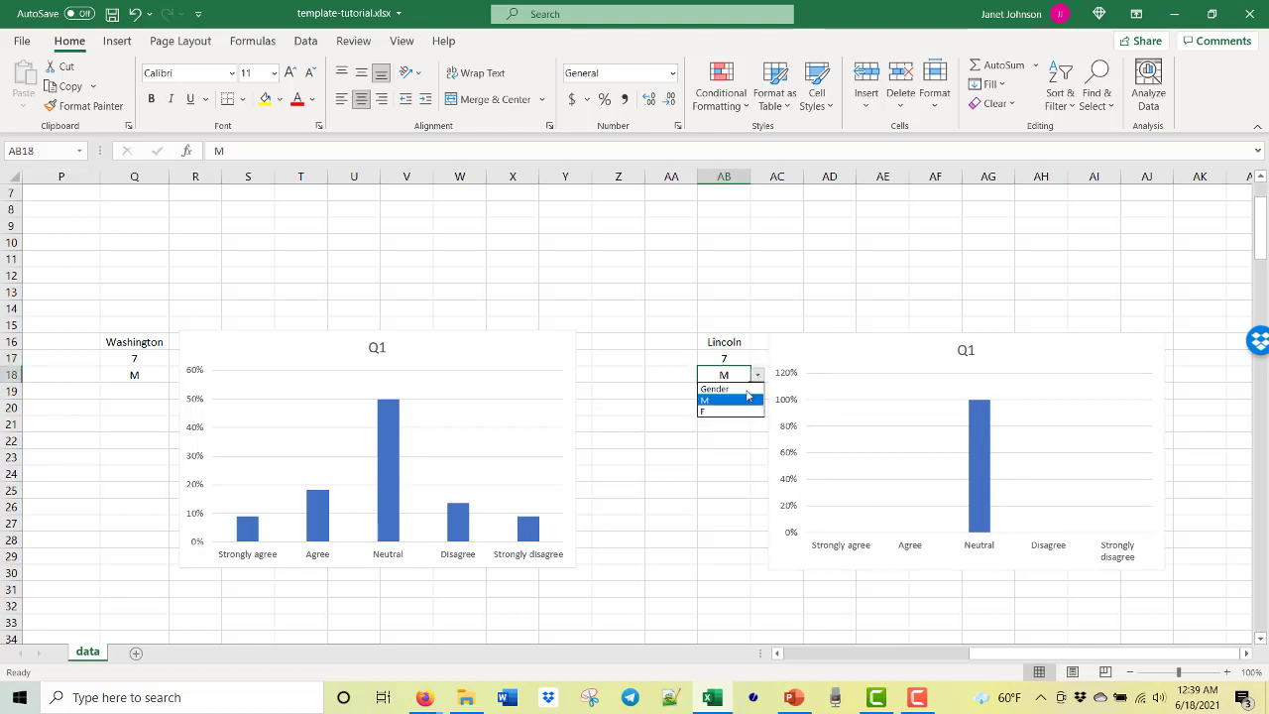
{"action": "left_click", "coordinate": [736, 416]}
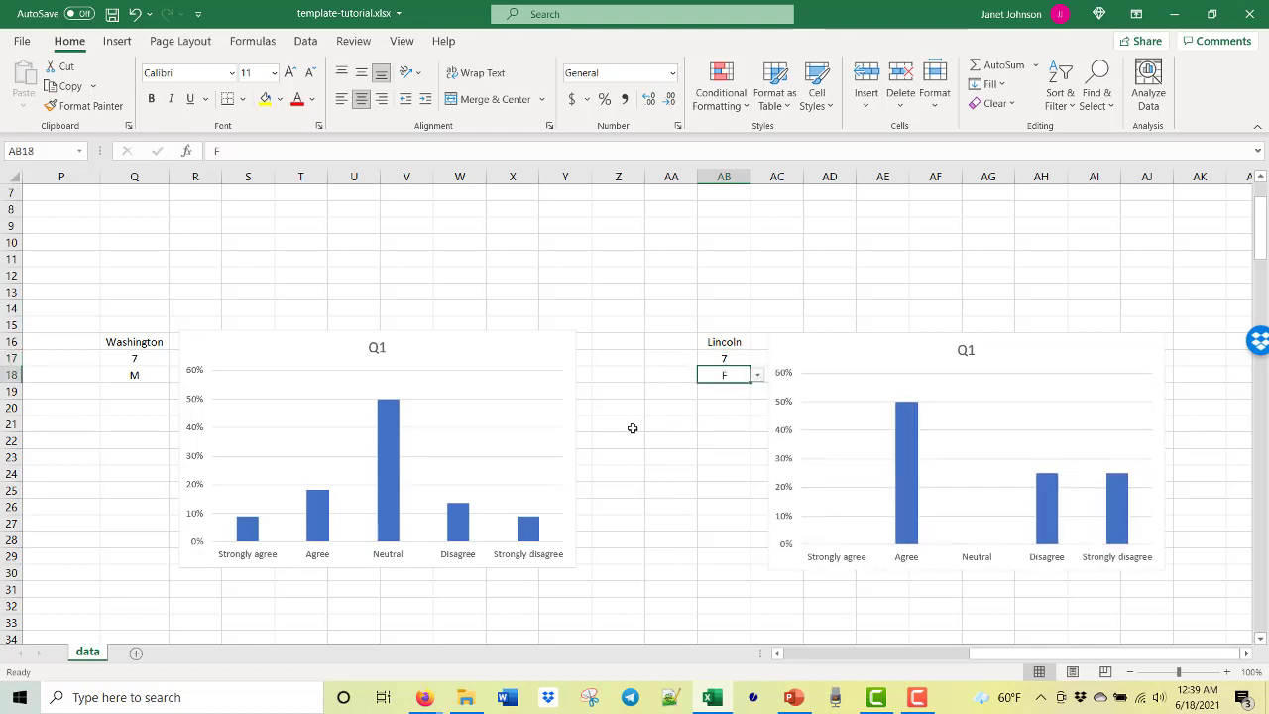
{"action": "left_click", "coordinate": [152, 373]}
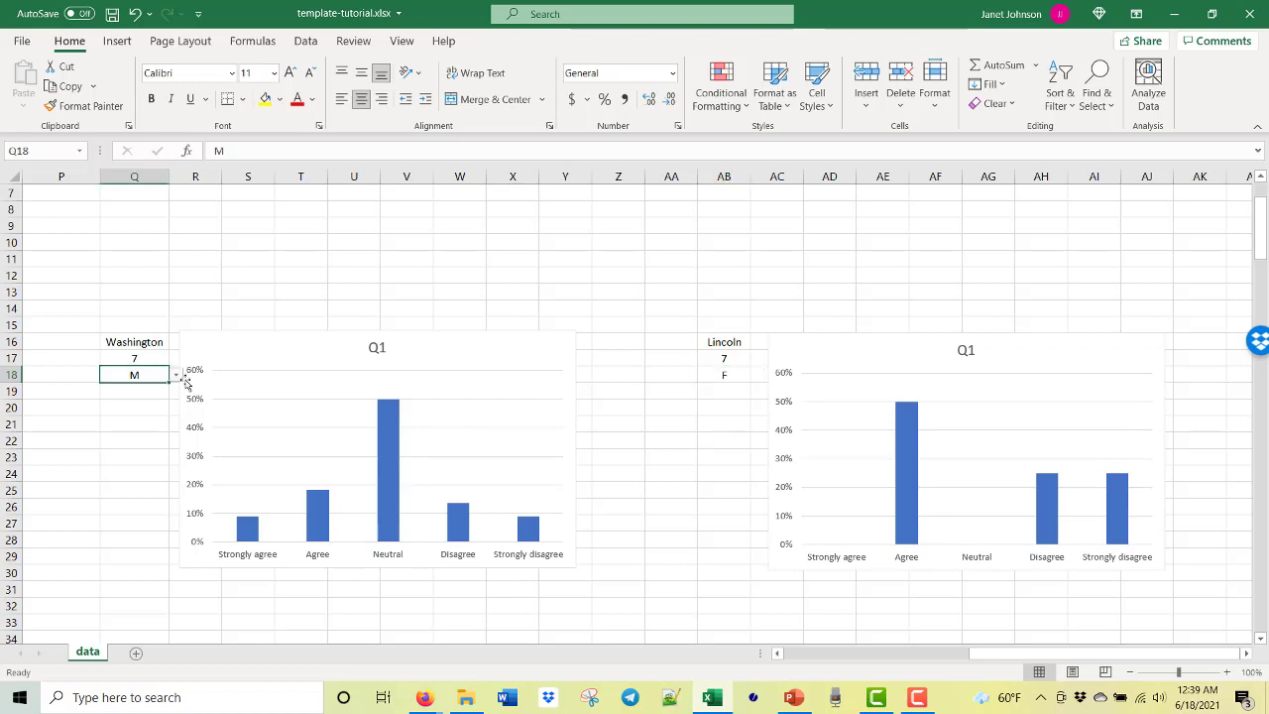
{"action": "left_click", "coordinate": [178, 379]}
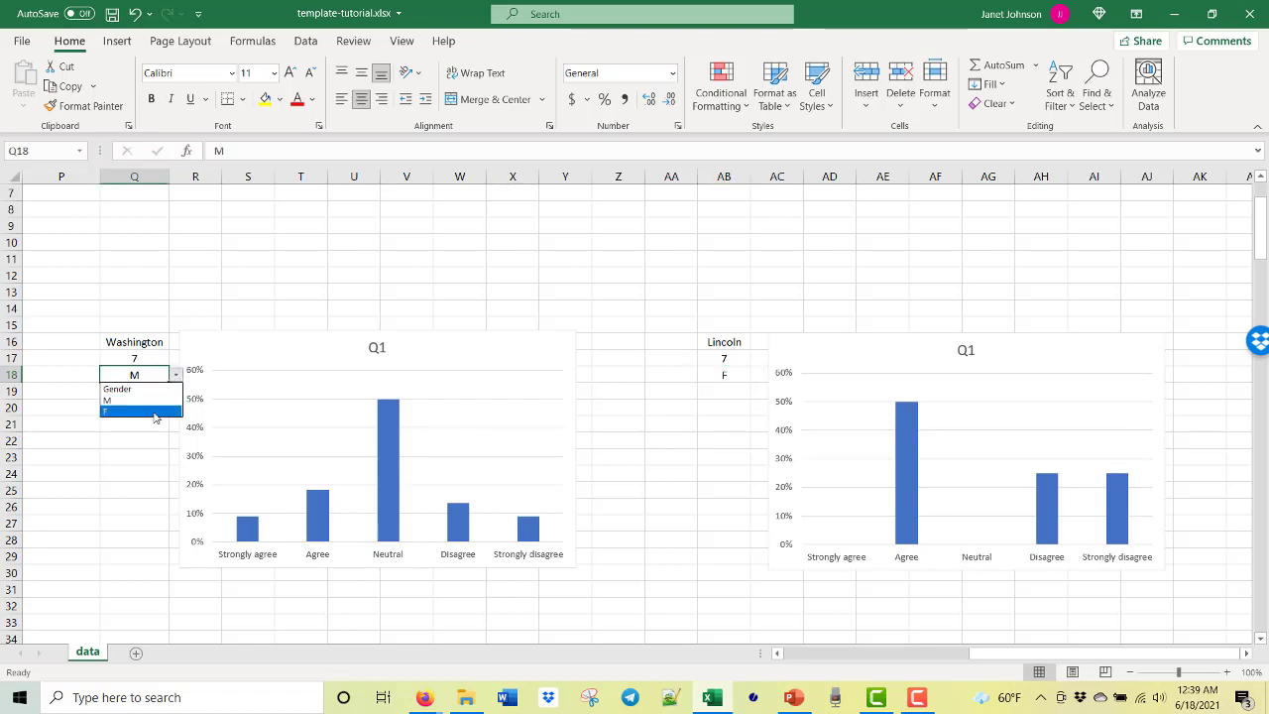
{"action": "left_click", "coordinate": [153, 411]}
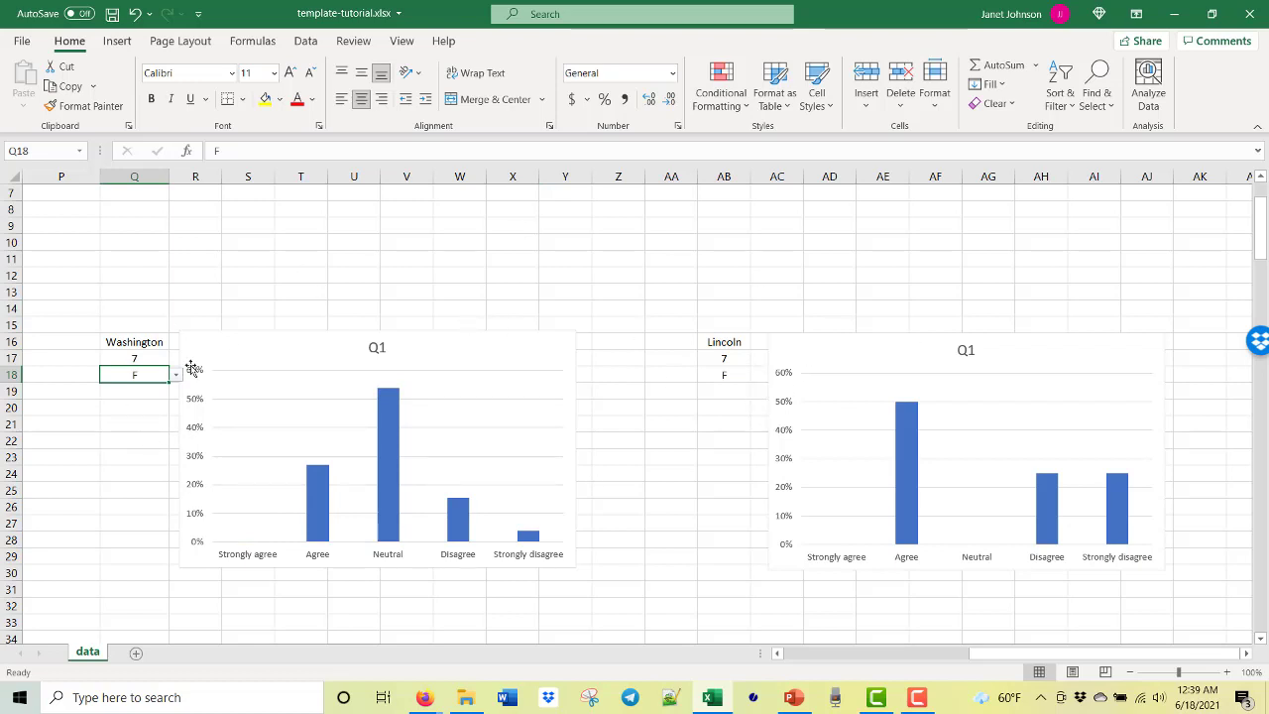
{"action": "left_click", "coordinate": [702, 426]}
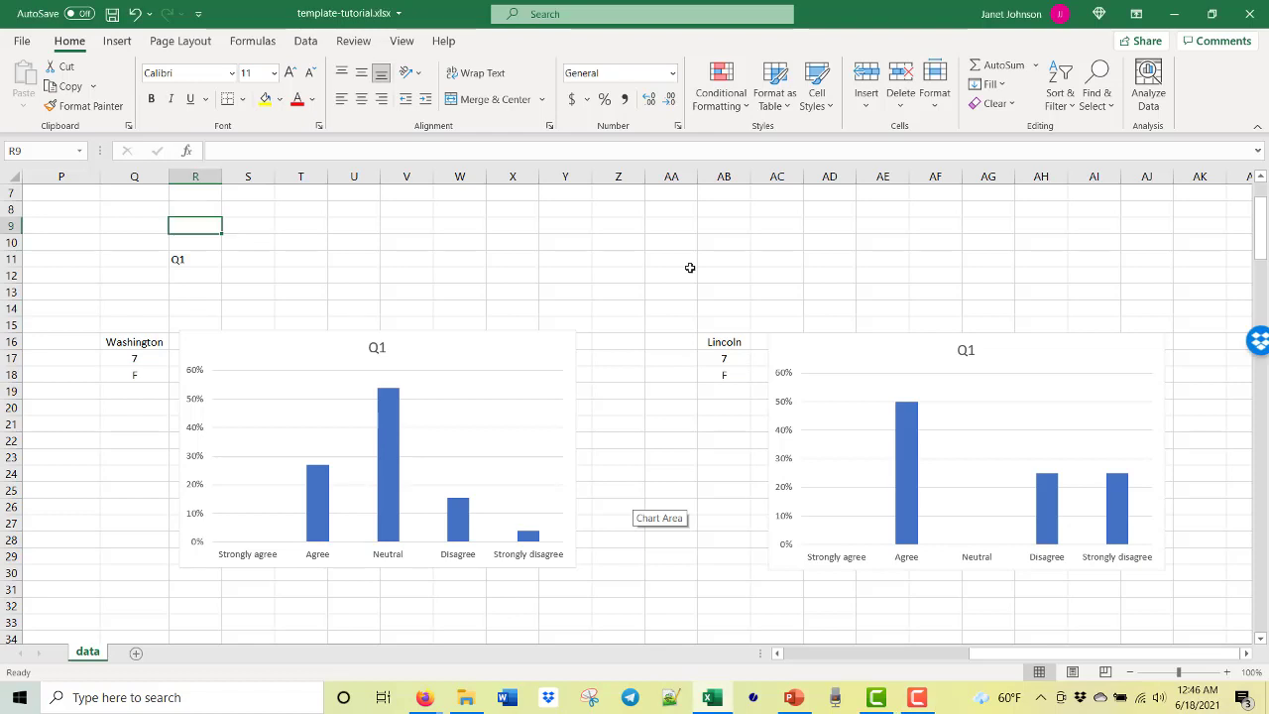
- Start a dynamic chart title in R9 with the formula =R11&" "&Q16&" Grade "
{"action": "type", "text": "="}
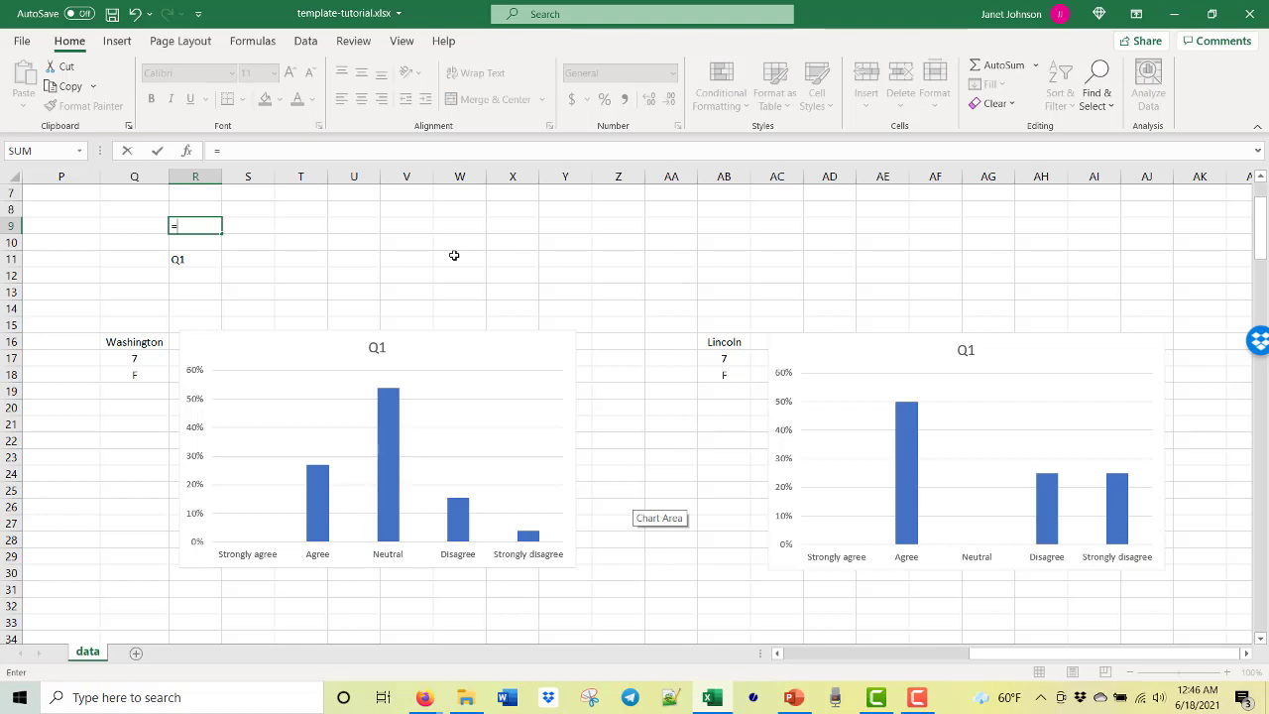
{"action": "left_click", "coordinate": [199, 258]}
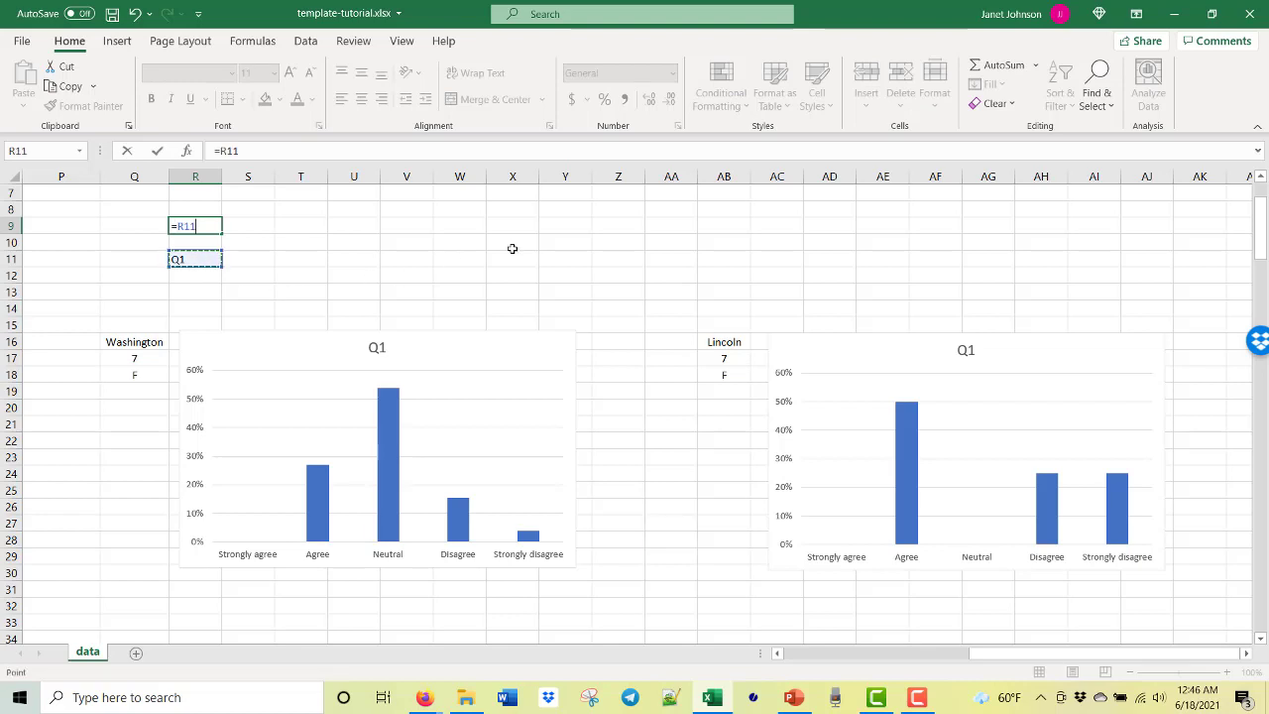
{"action": "type", "text": "&"}
{"action": "type", "text": "\" \"&"}
{"action": "left_click", "coordinate": [144, 341]}
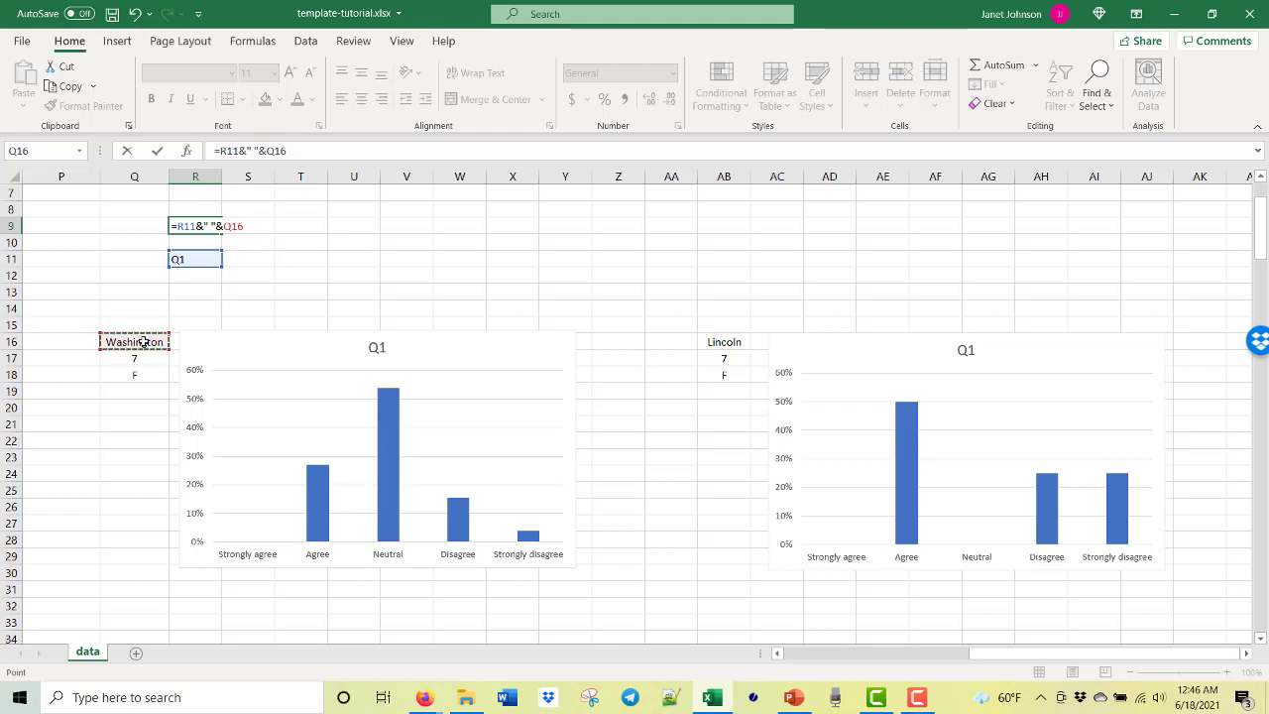
{"action": "type", "text": "&\" Grade"}
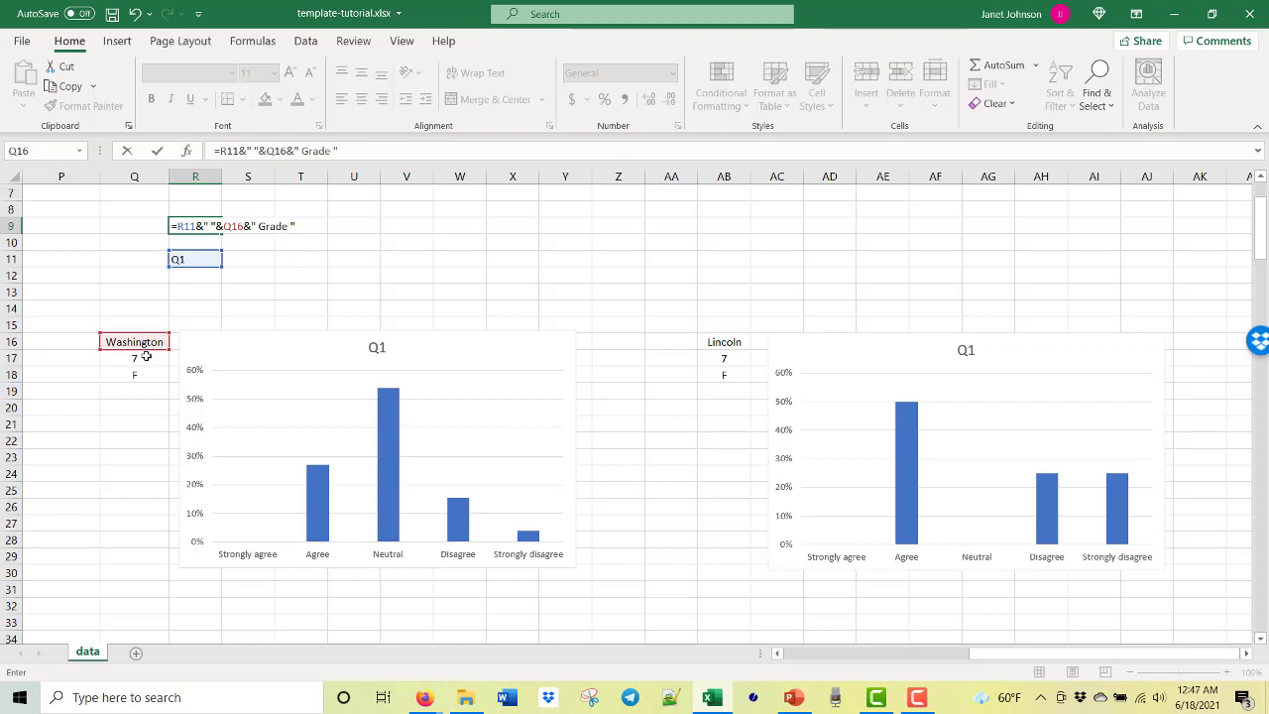
{"action": "key", "text": "Return"}
- Extend the R9 title formula with the grade and gender filters so it reads =R11&" "&Q16&" Grade "&Q17&" "&Q18
{"action": "left_click", "coordinate": [147, 341]}
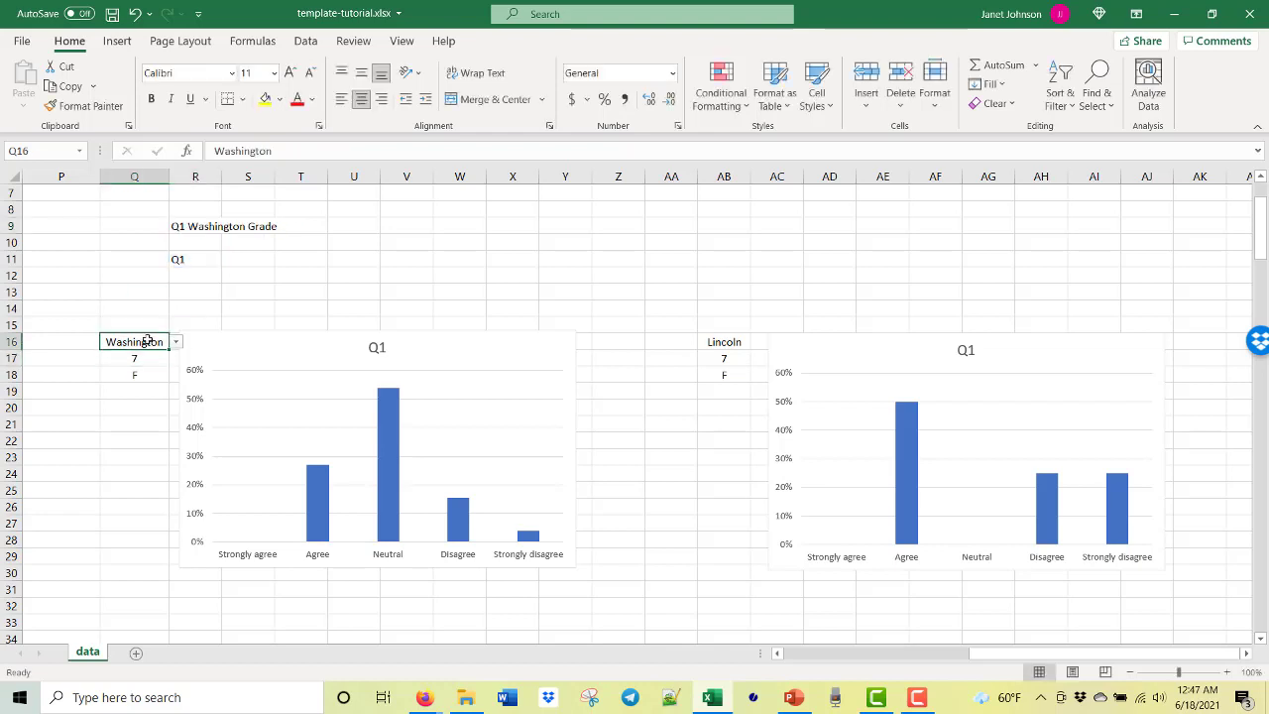
{"action": "left_click", "coordinate": [198, 224]}
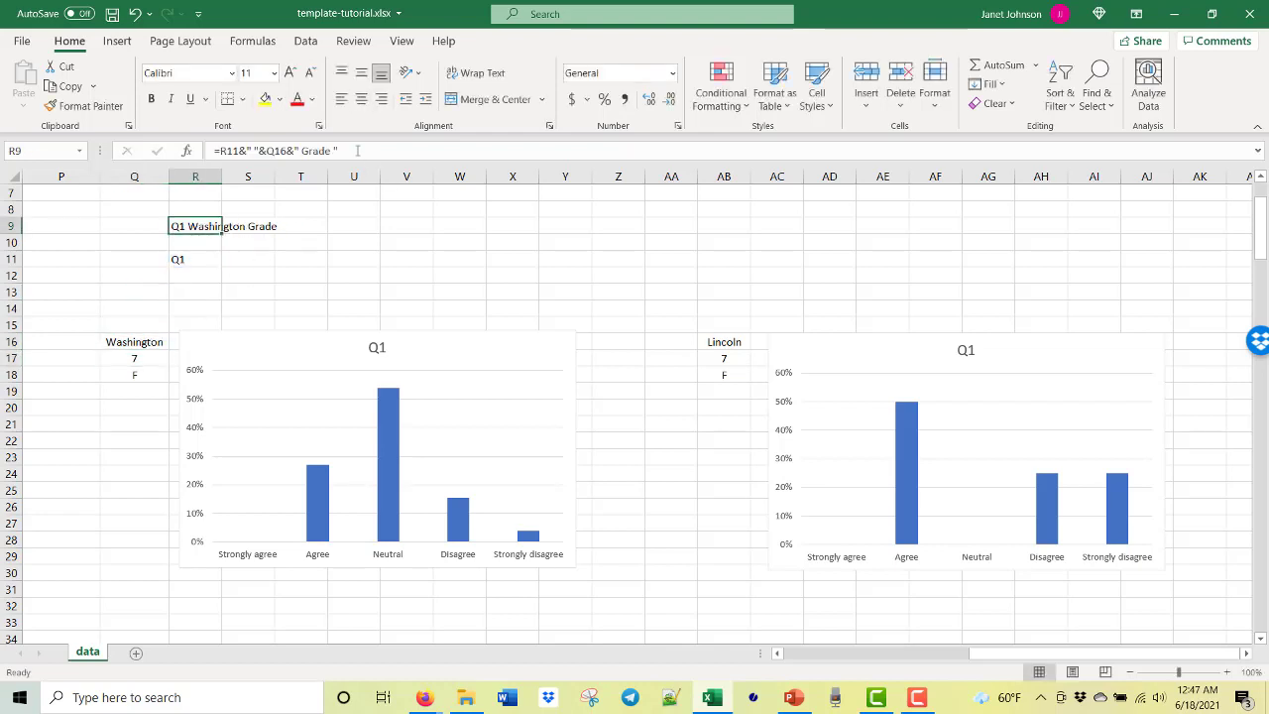
{"action": "left_click", "coordinate": [357, 150]}
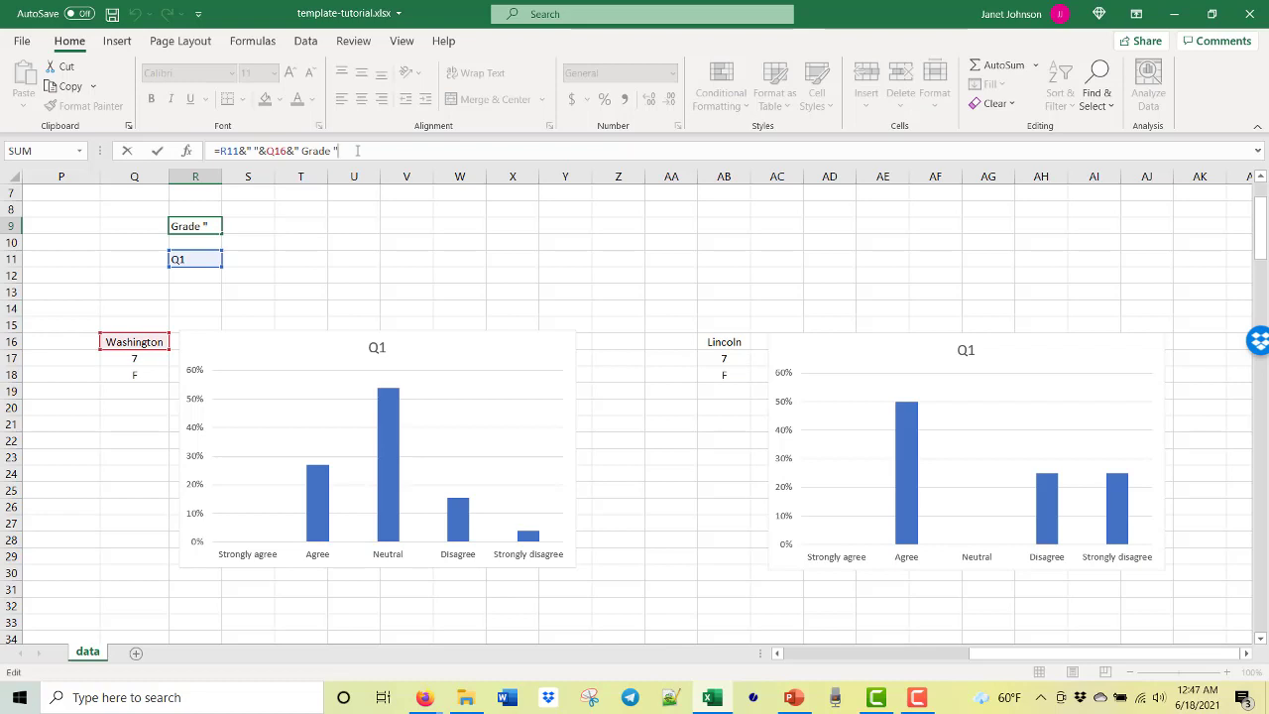
{"action": "type", "text": "&"}
{"action": "left_click", "coordinate": [139, 358]}
{"action": "type", "text": "&"}
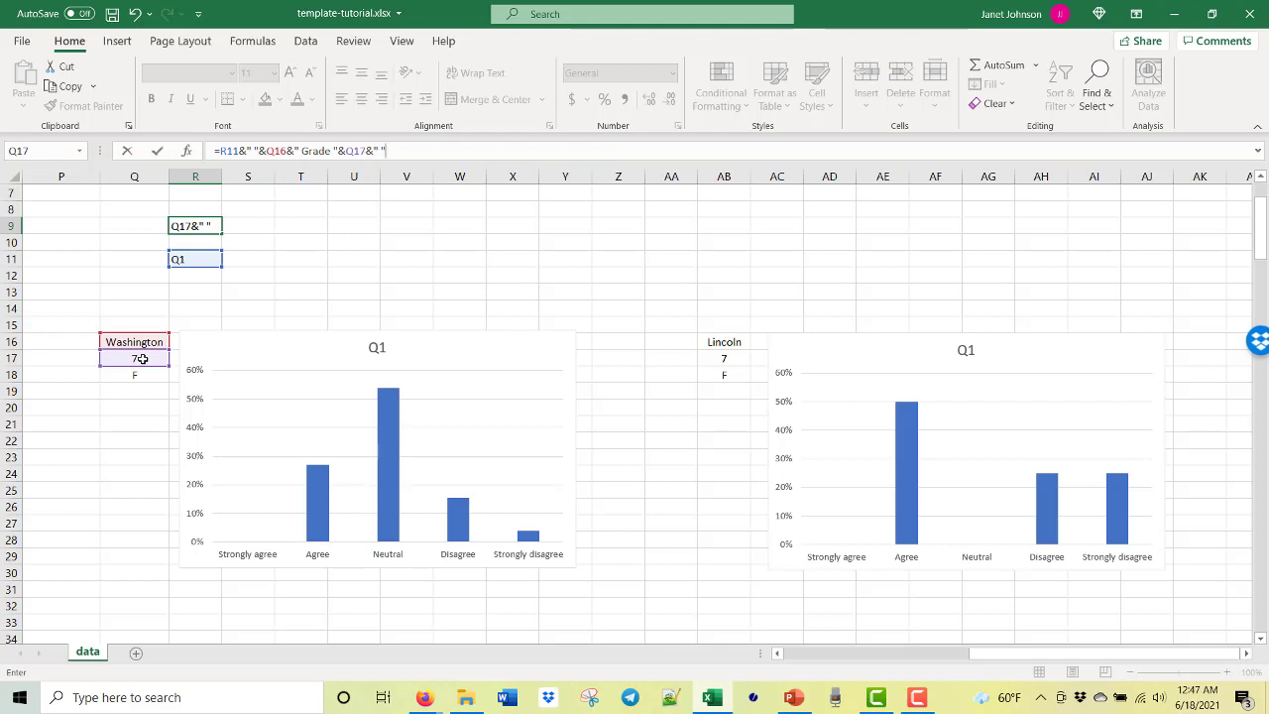
{"action": "type", "text": "\" \"&"}
{"action": "left_click", "coordinate": [152, 374]}
{"action": "key", "text": "Return"}
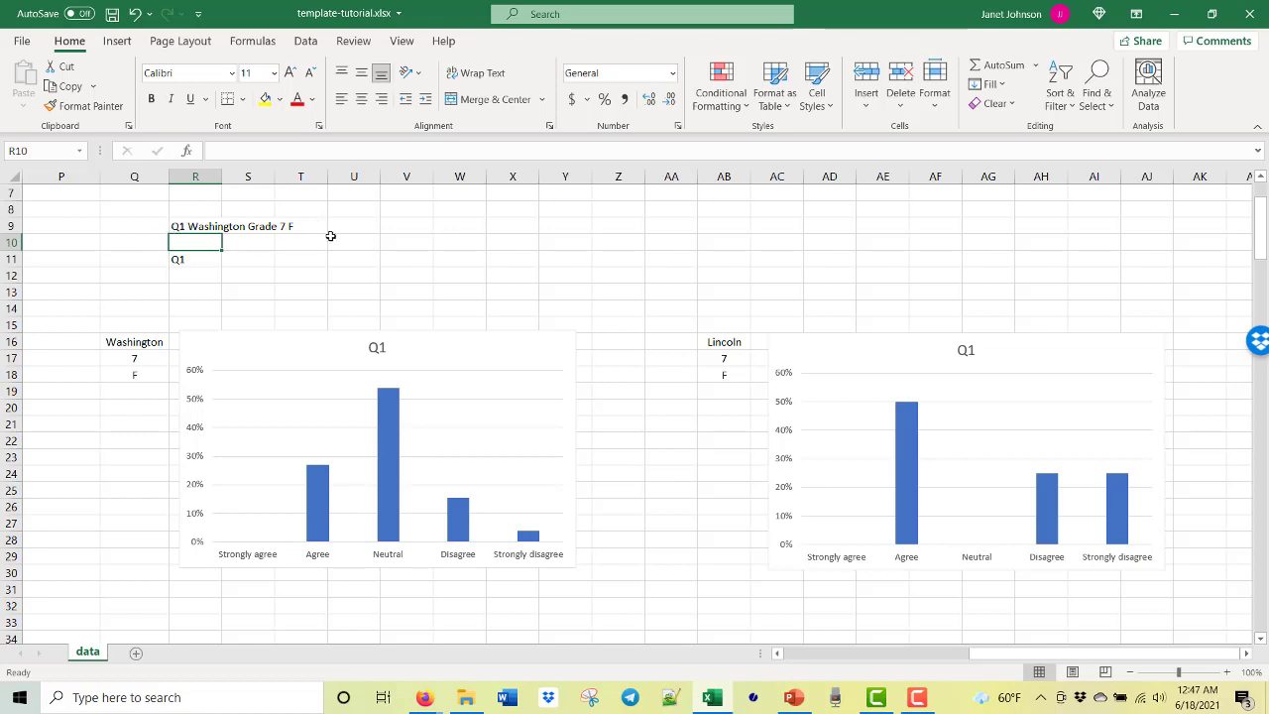
{"action": "left_click", "coordinate": [177, 226]}
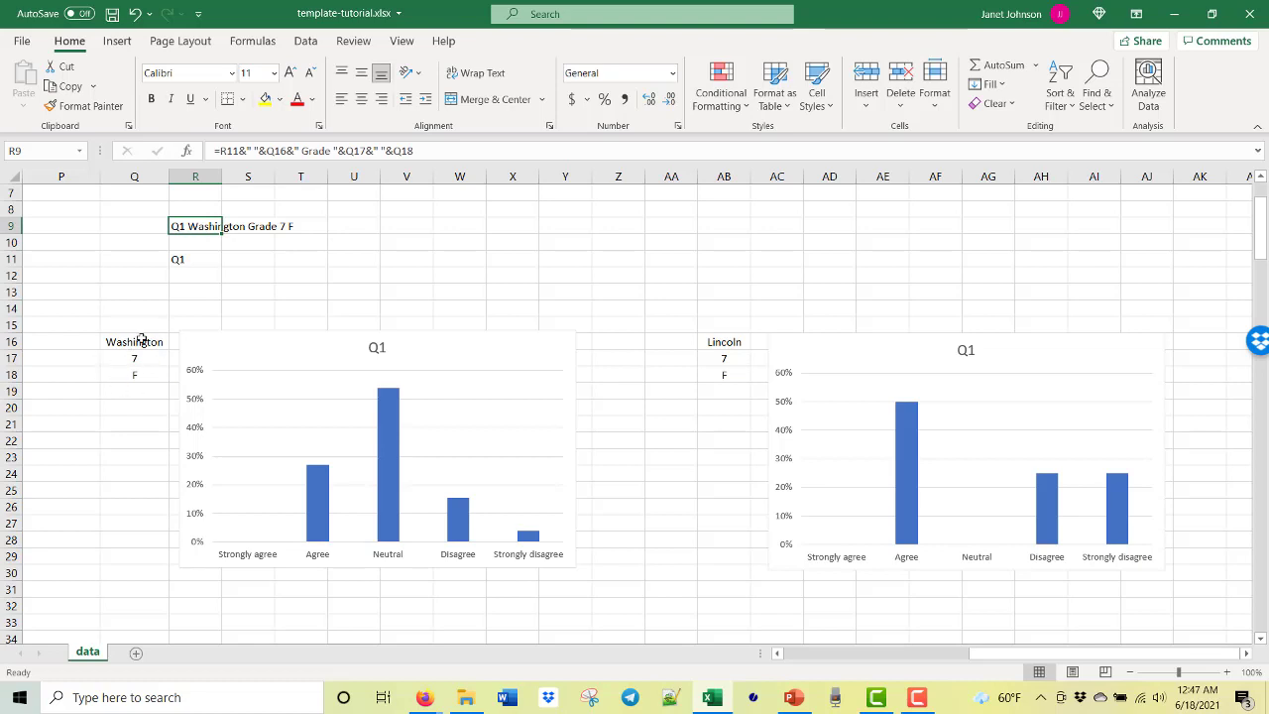
{"action": "left_click", "coordinate": [276, 259]}
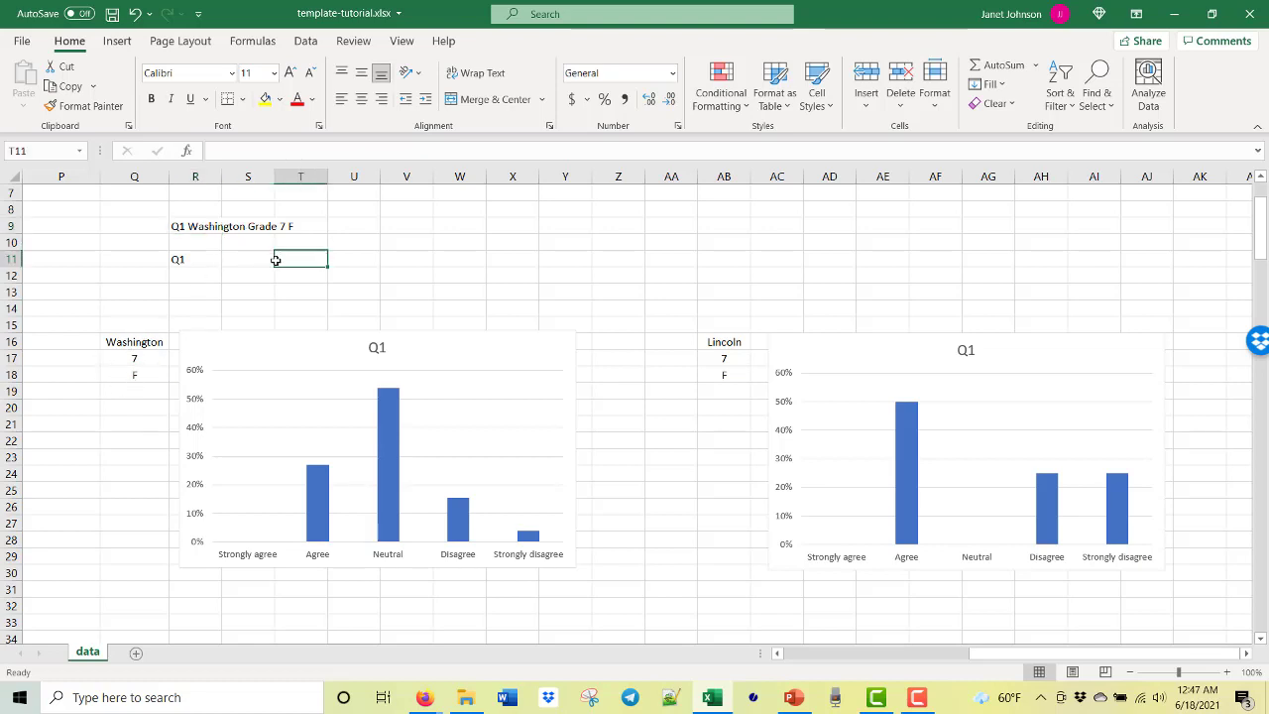
- Test the R9 title by setting the School filter in Q16 to Lincoln and the Grade filter in Q17 to 8
{"action": "left_click", "coordinate": [129, 341]}
{"action": "left_click", "coordinate": [176, 343]}
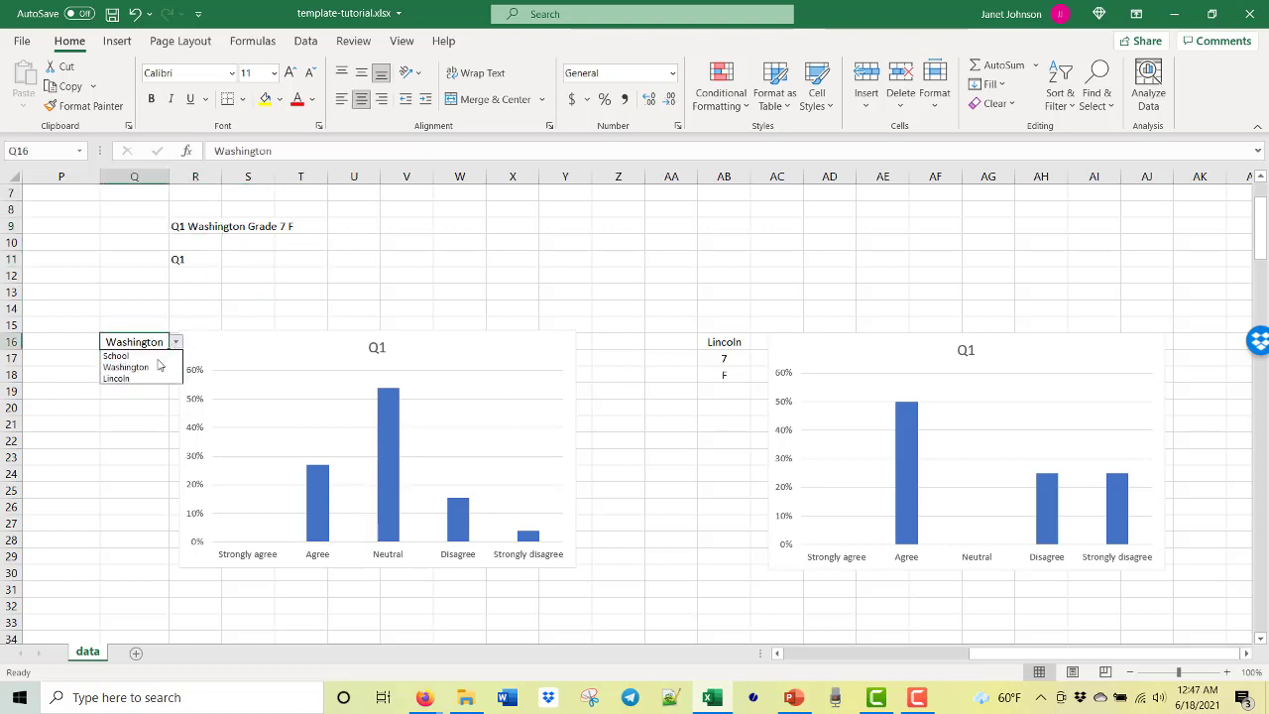
{"action": "left_click", "coordinate": [153, 381]}
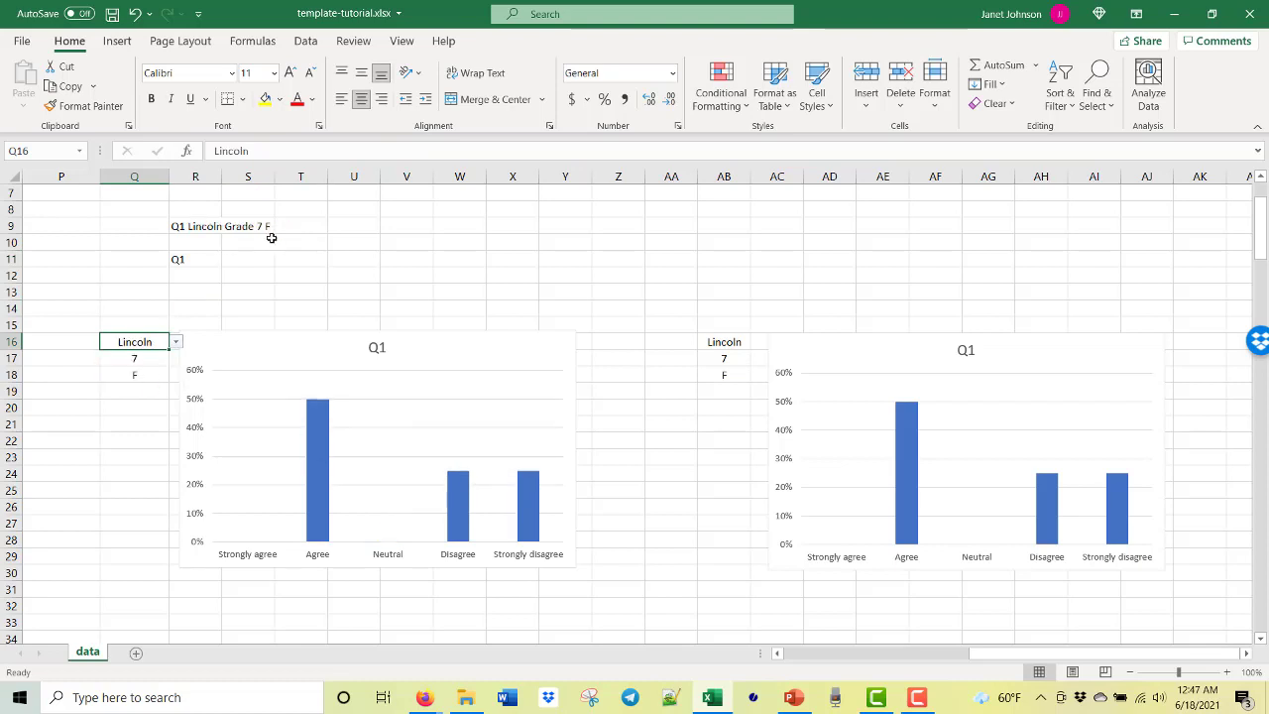
{"action": "left_click", "coordinate": [147, 359]}
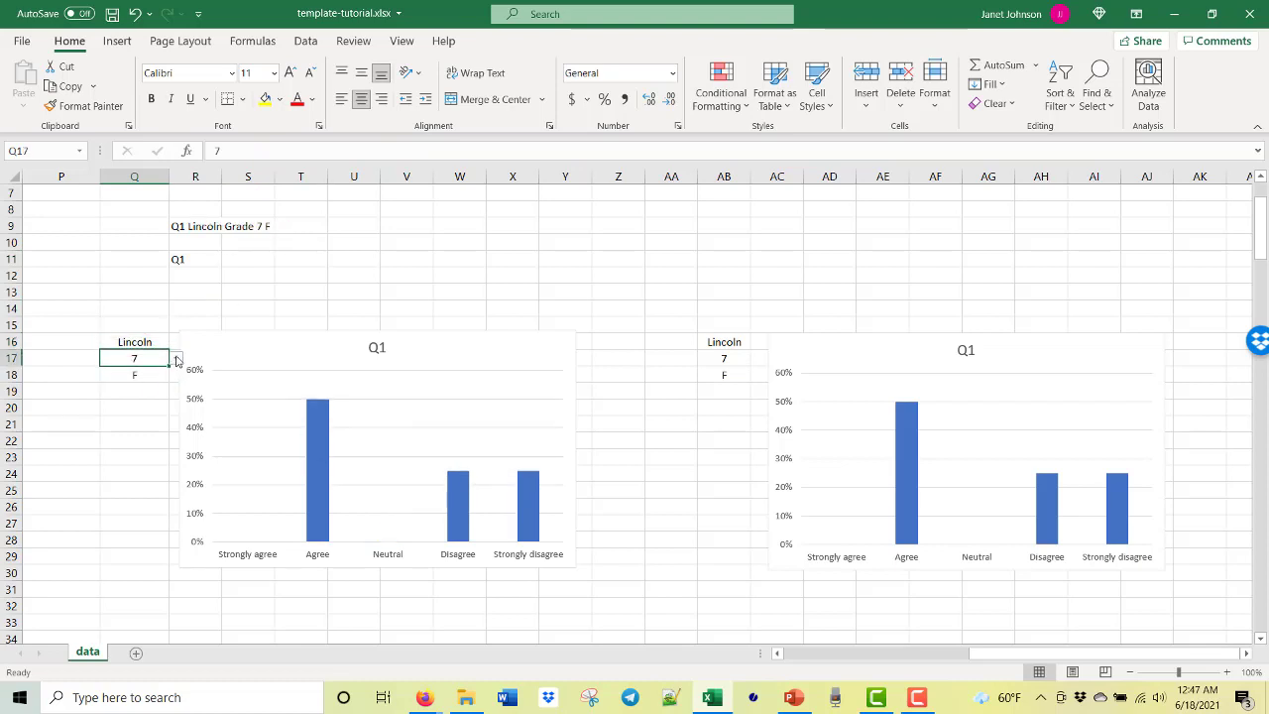
{"action": "left_click", "coordinate": [177, 361]}
{"action": "left_click", "coordinate": [148, 405]}
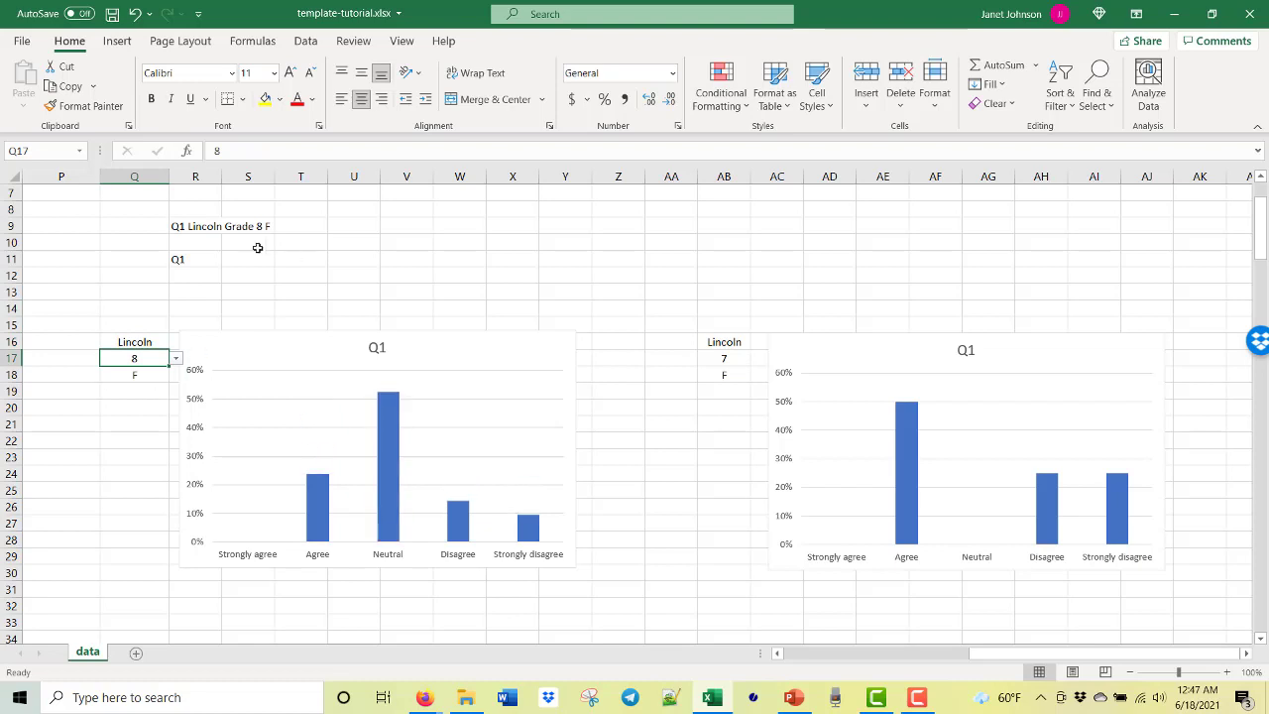
{"action": "left_click", "coordinate": [270, 289]}
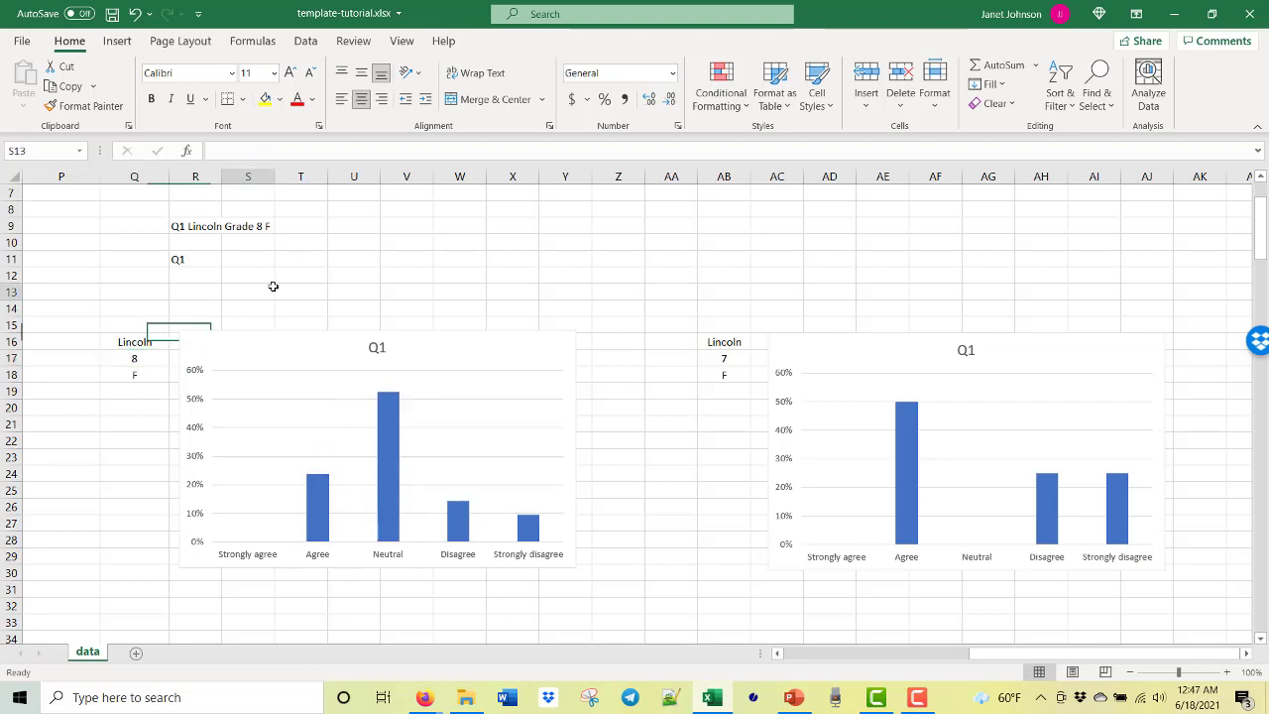
- Link the Q1 title of the chart beside the Q16:Q18 filters to cell R9 with =data!$R$9
{"action": "left_click", "coordinate": [205, 226]}
{"action": "left_click", "coordinate": [378, 349]}
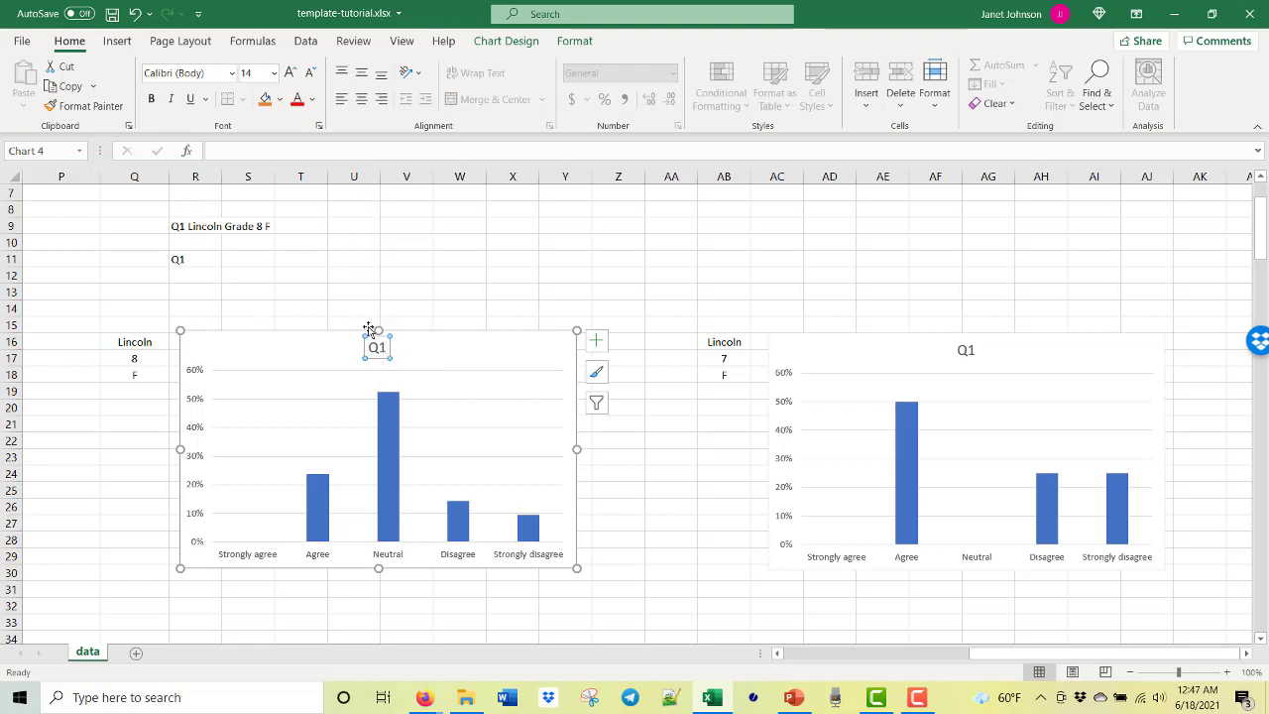
{"action": "left_click", "coordinate": [372, 149]}
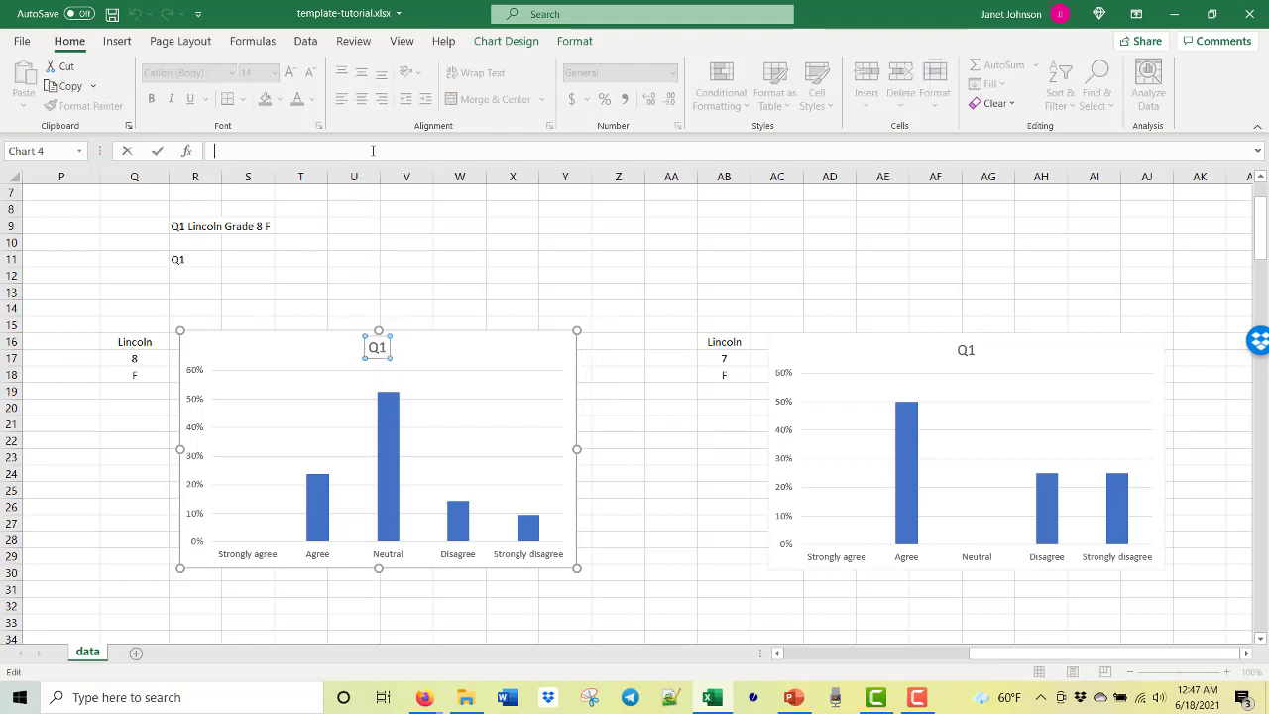
{"action": "type", "text": "="}
{"action": "left_click", "coordinate": [202, 228]}
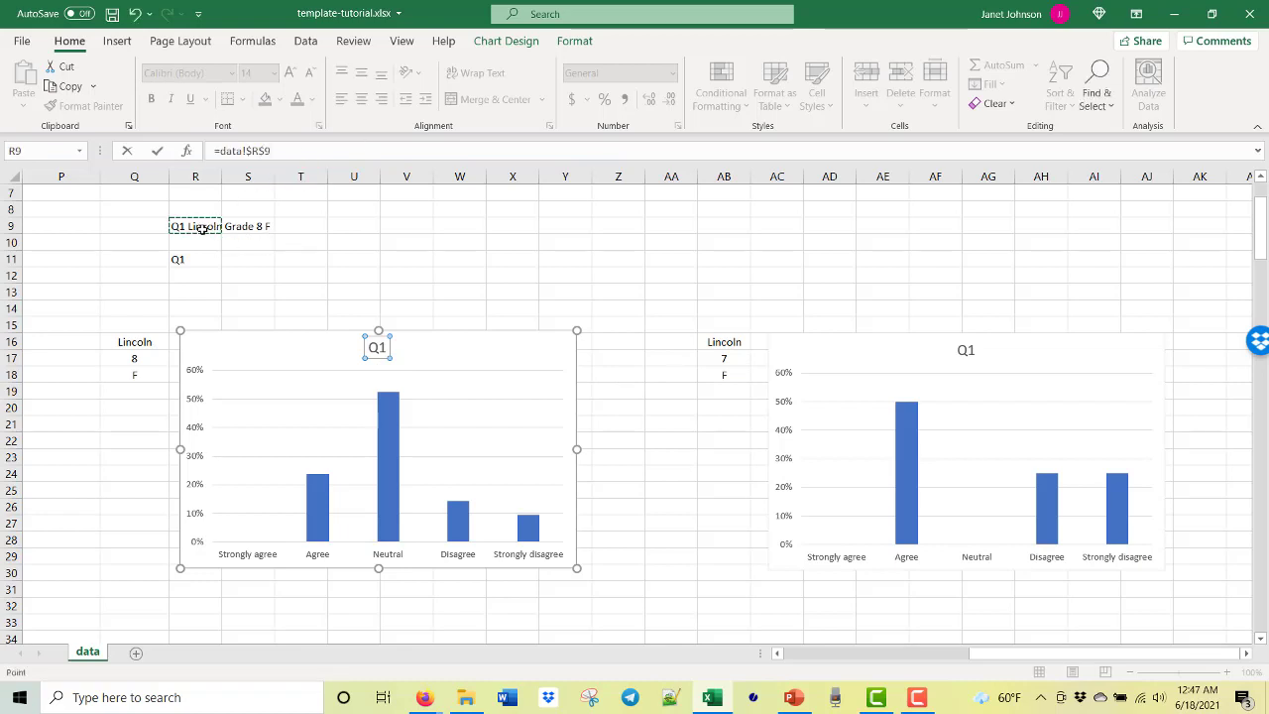
{"action": "key", "text": "Return"}
{"action": "left_click", "coordinate": [529, 251]}
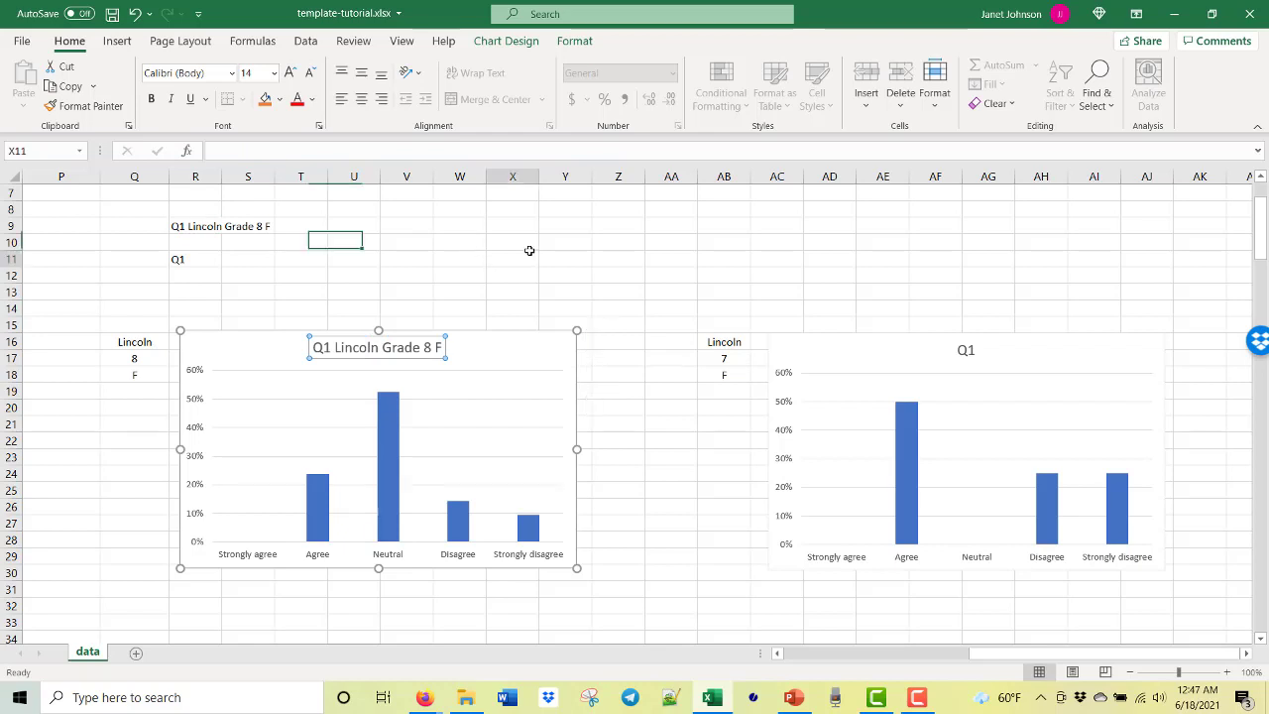
- Set the filters driving the linked chart to Washington in Q16, F in Q18 and 7 in Q17, and check the title's cell link
{"action": "left_click", "coordinate": [155, 342]}
{"action": "left_click", "coordinate": [178, 343]}
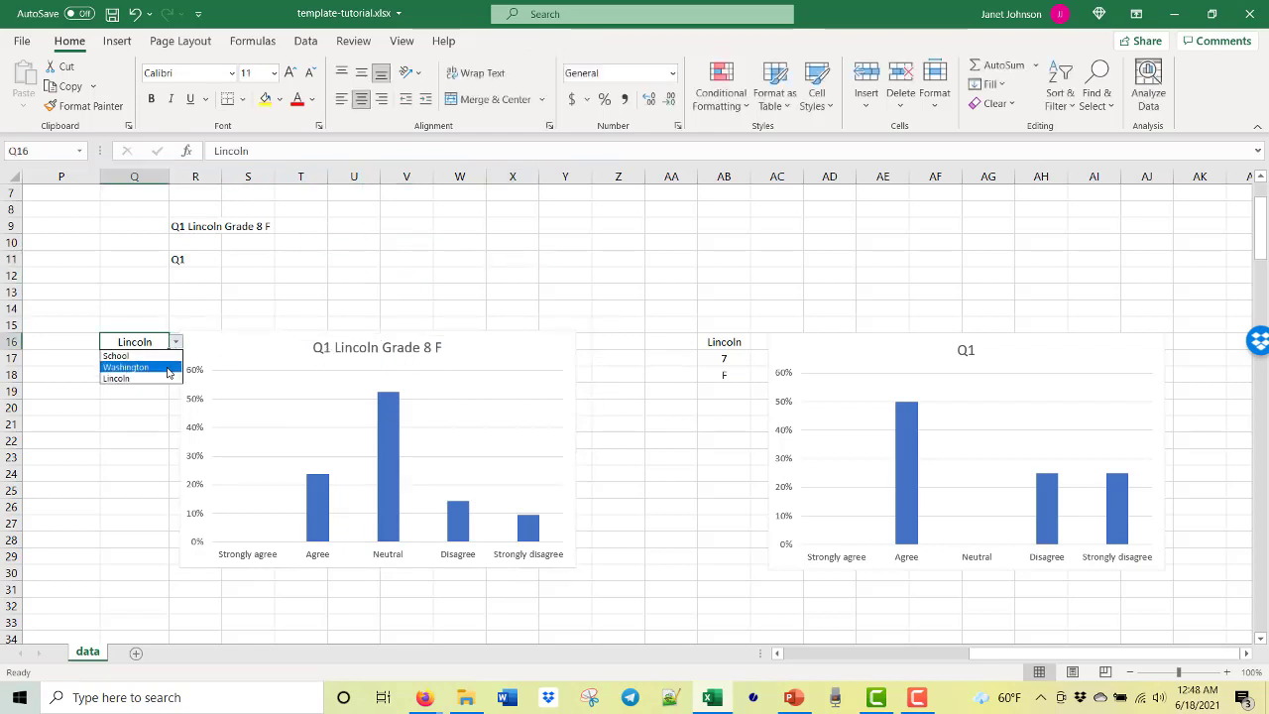
{"action": "left_click", "coordinate": [159, 365]}
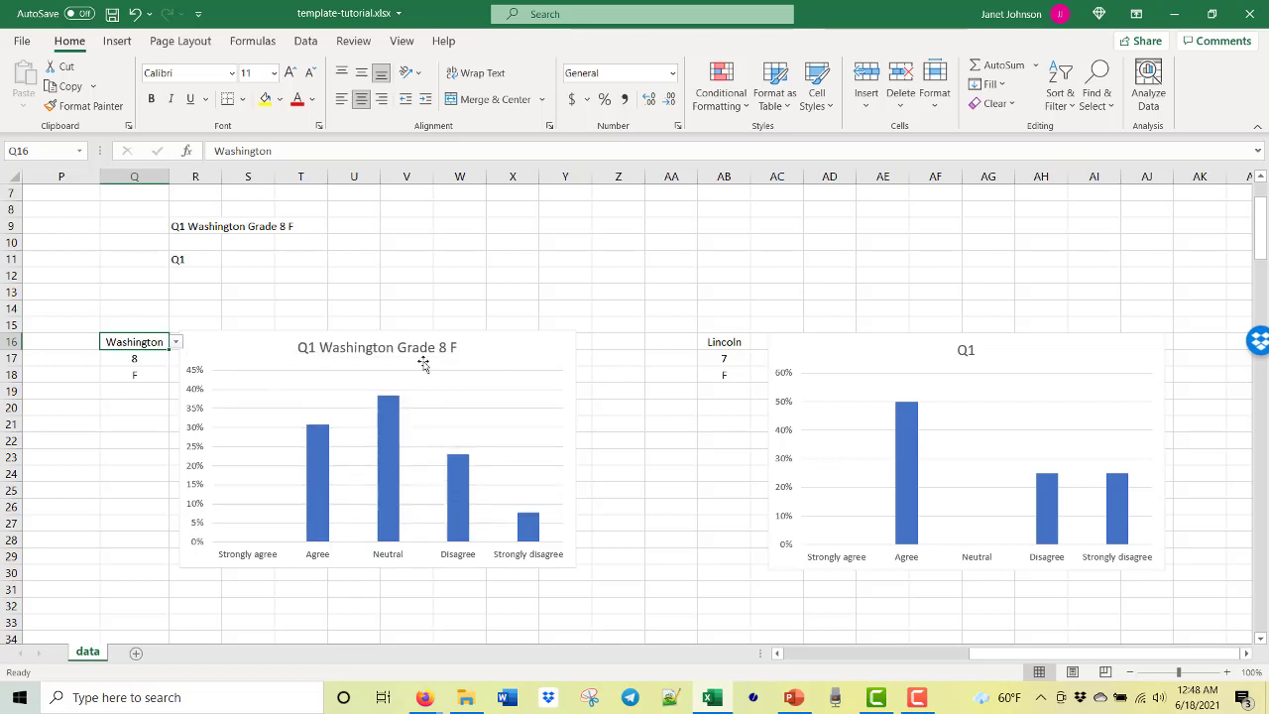
{"action": "left_click", "coordinate": [147, 378]}
{"action": "left_click", "coordinate": [175, 375]}
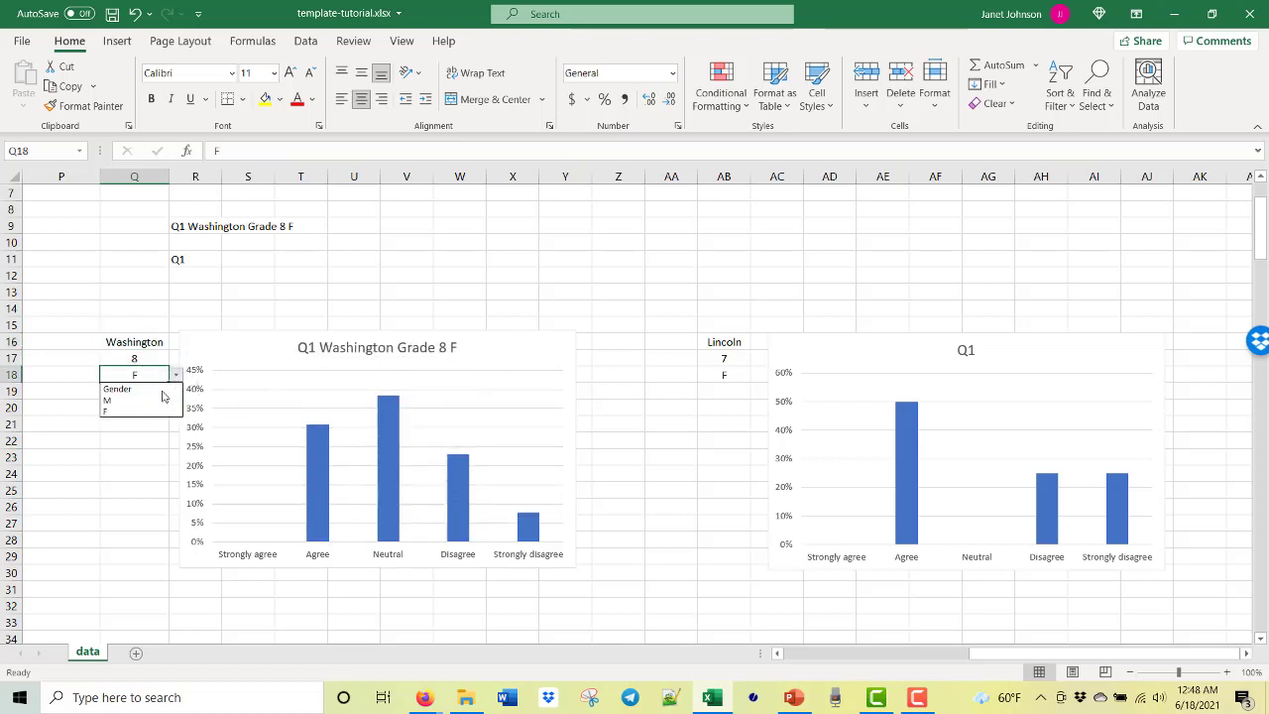
{"action": "left_click", "coordinate": [144, 415]}
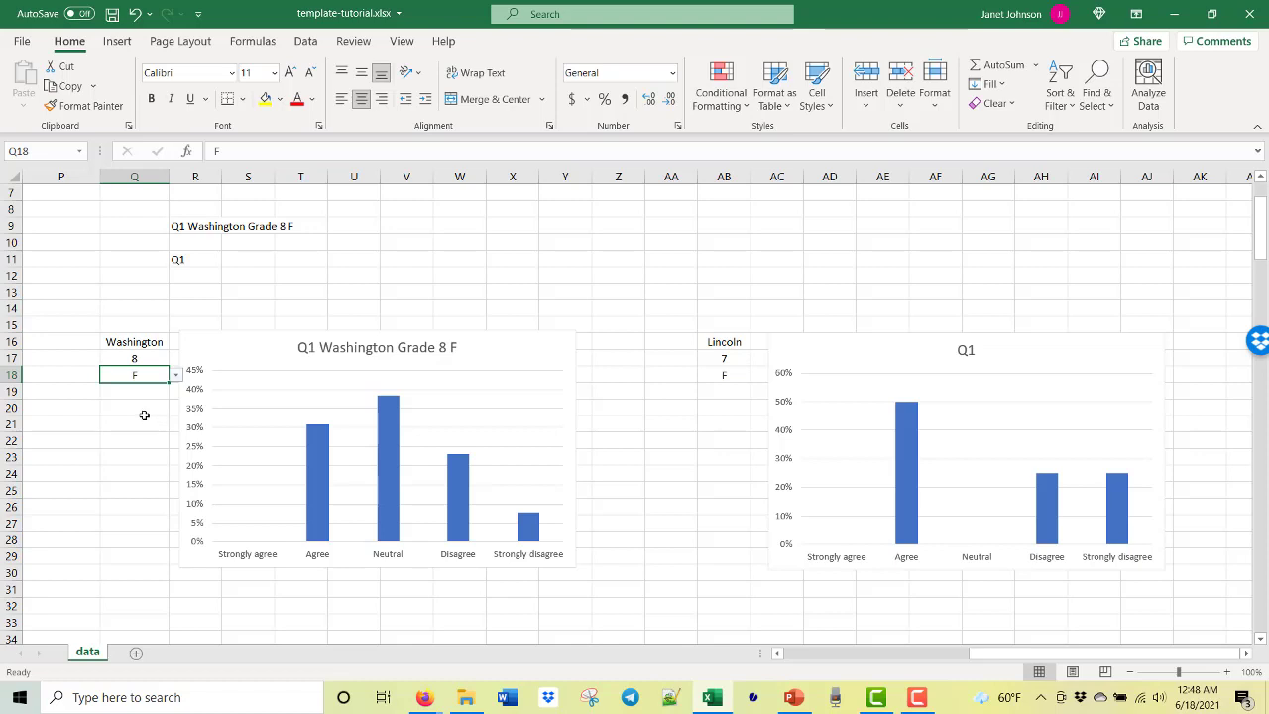
{"action": "left_click", "coordinate": [148, 359]}
{"action": "left_click", "coordinate": [176, 359]}
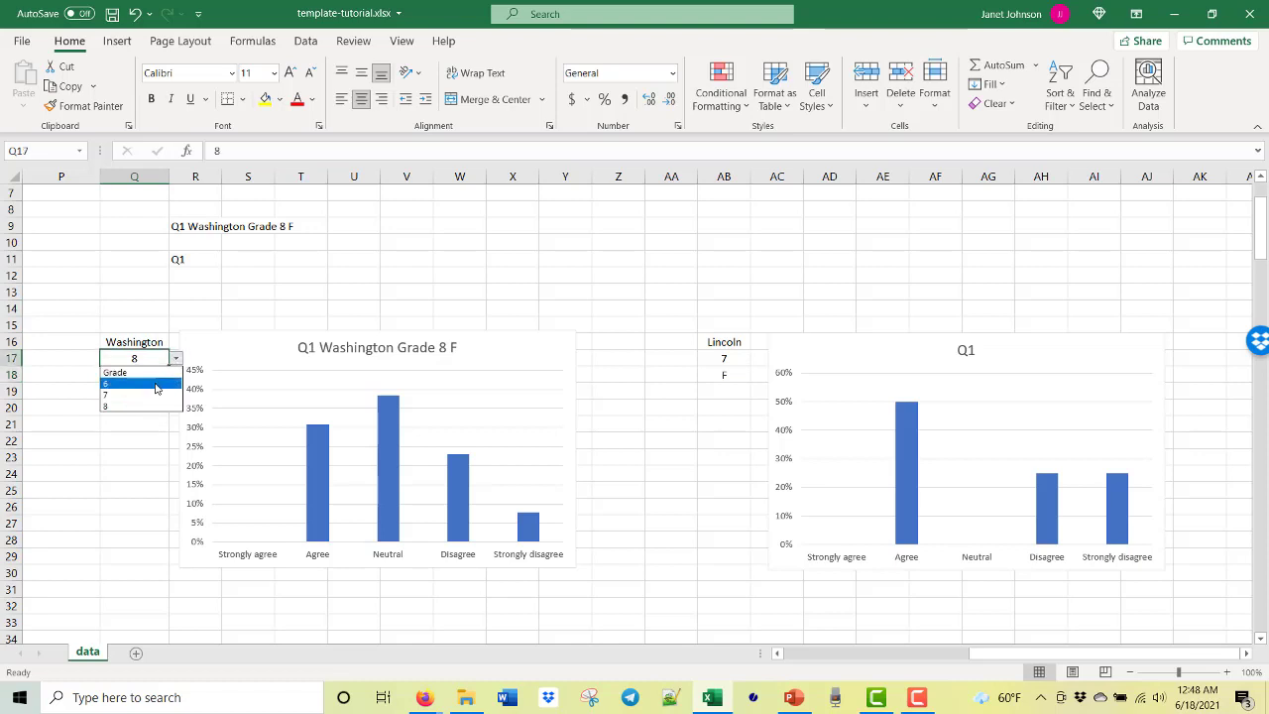
{"action": "left_click", "coordinate": [139, 398]}
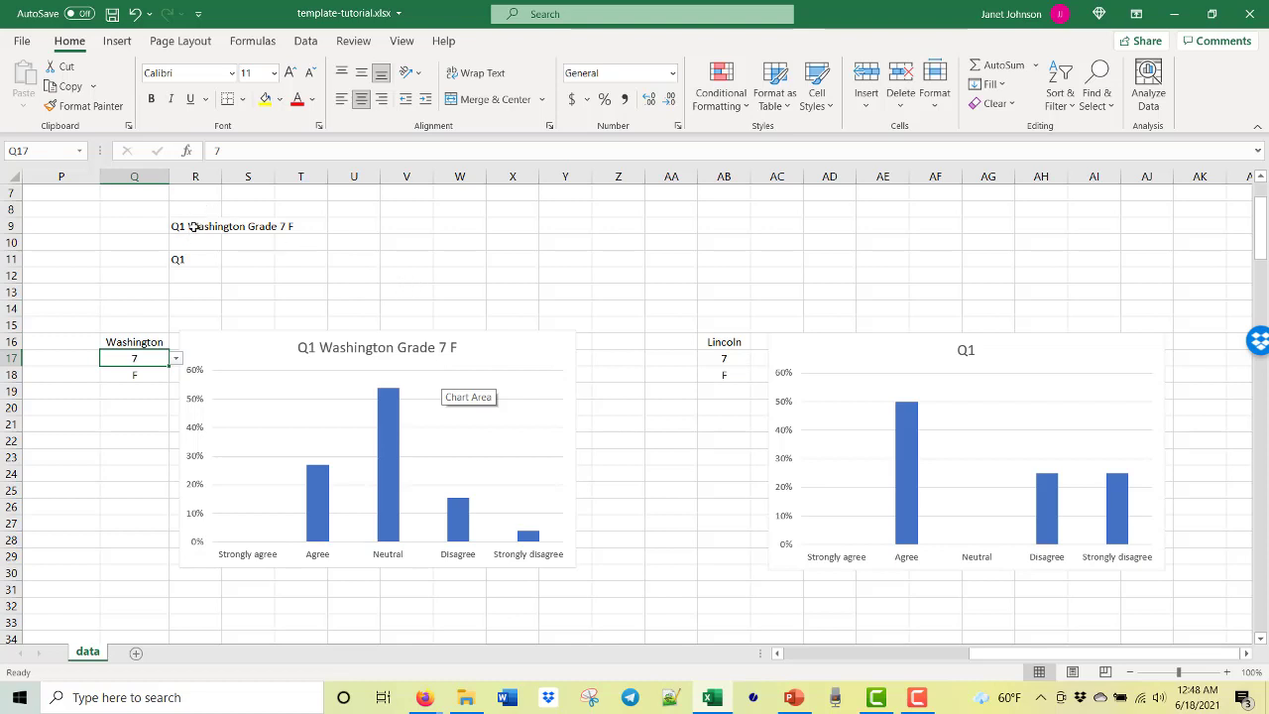
{"action": "left_click", "coordinate": [354, 348]}
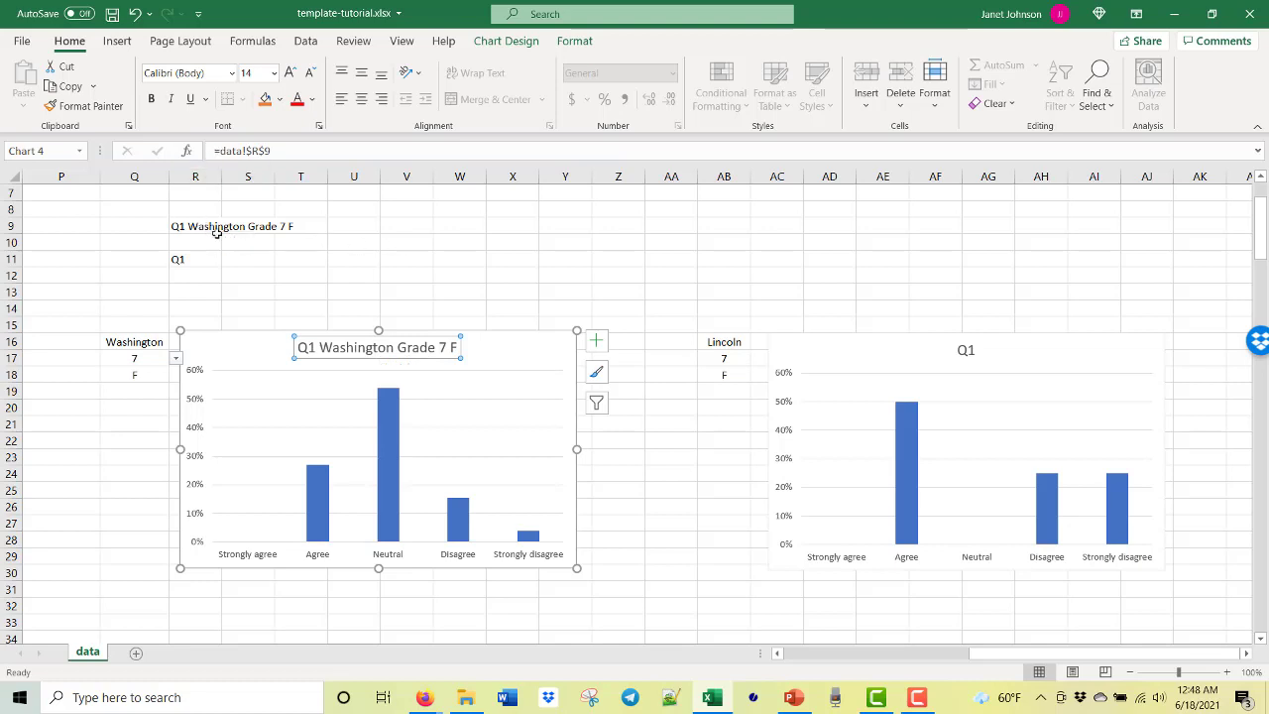
{"action": "left_click", "coordinate": [436, 246]}
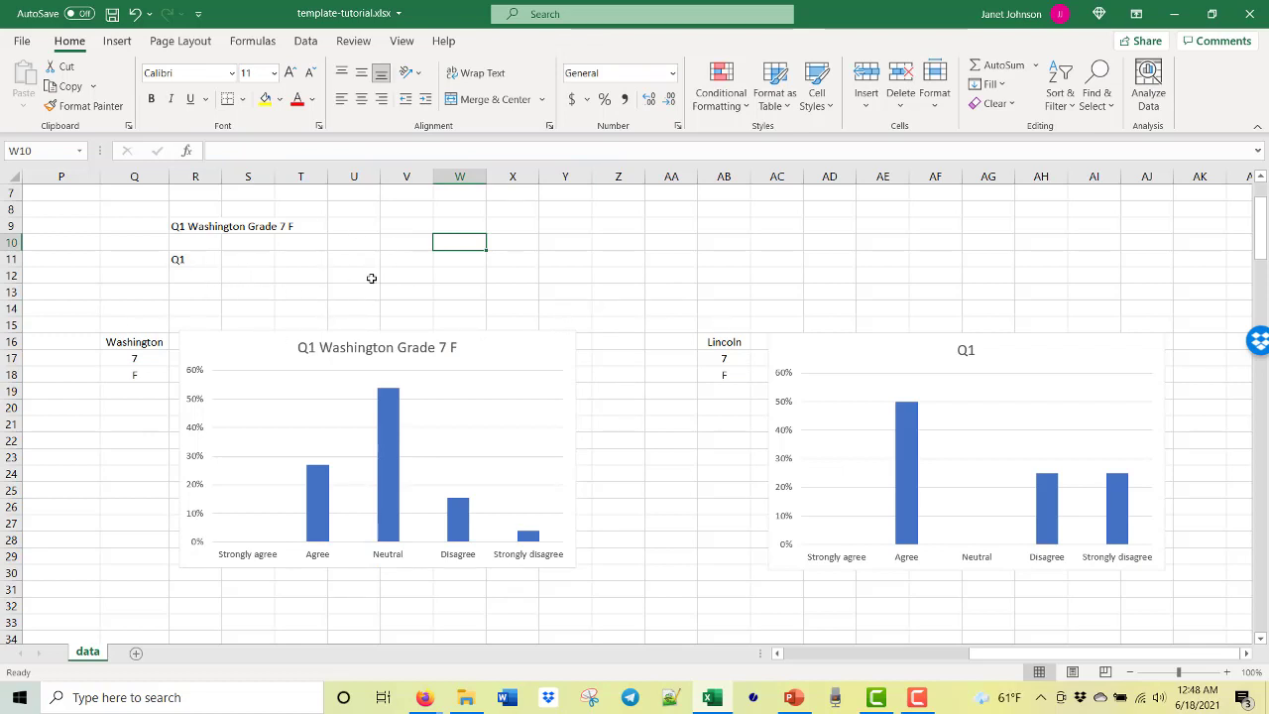
- Hide the helper title text in Q8:T11 by setting its font colour to white
{"action": "left_click_drag", "start_coordinate": [141, 216], "coordinate": [314, 266]}
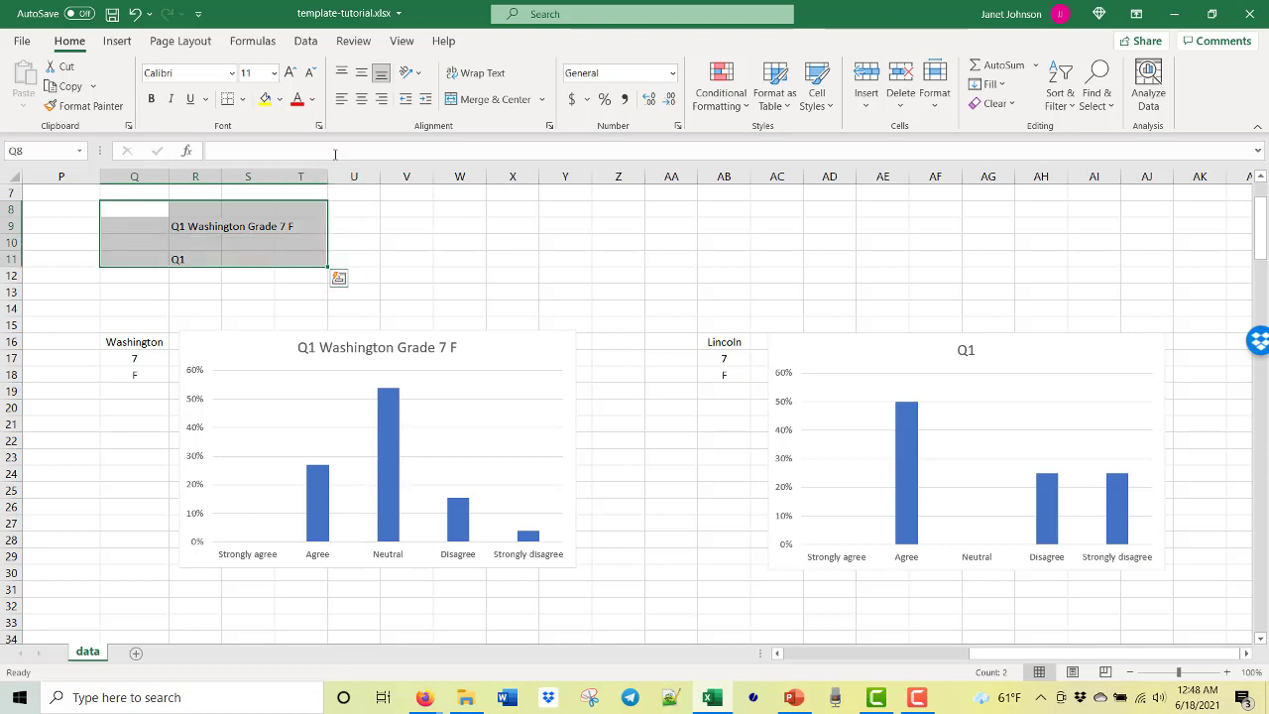
{"action": "left_click", "coordinate": [311, 99]}
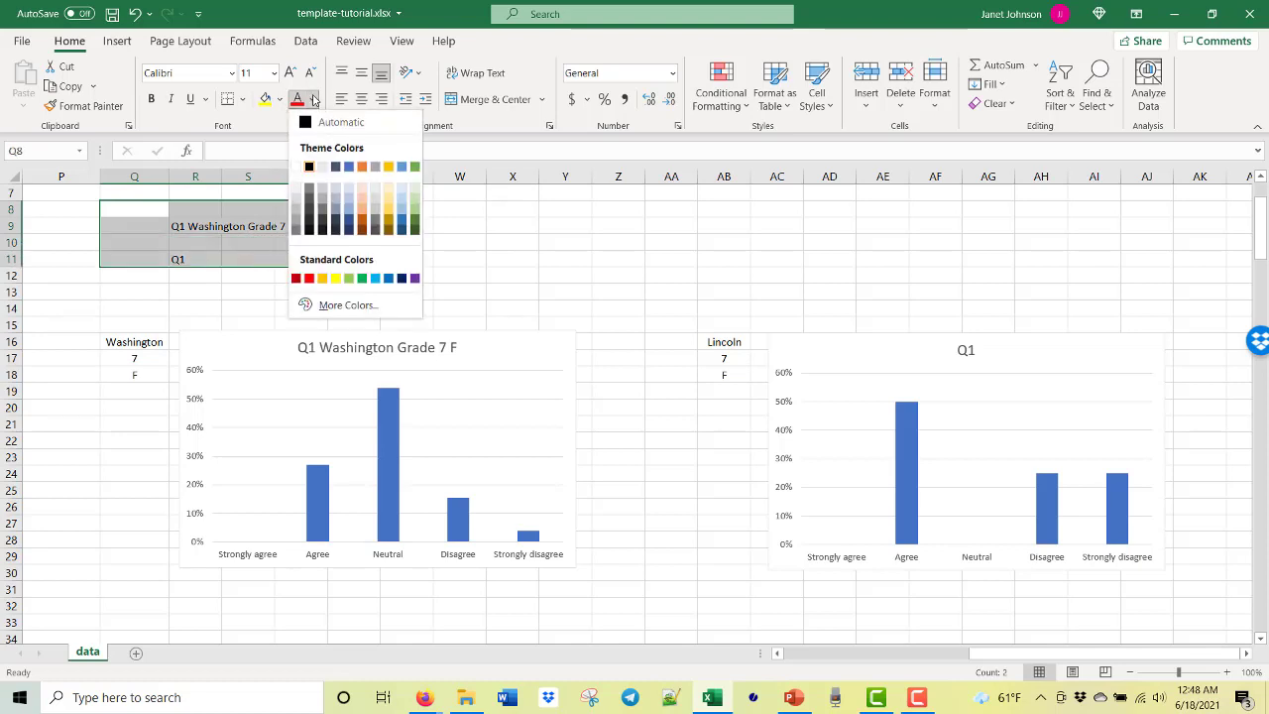
{"action": "left_click", "coordinate": [308, 167]}
{"action": "left_click", "coordinate": [560, 259]}
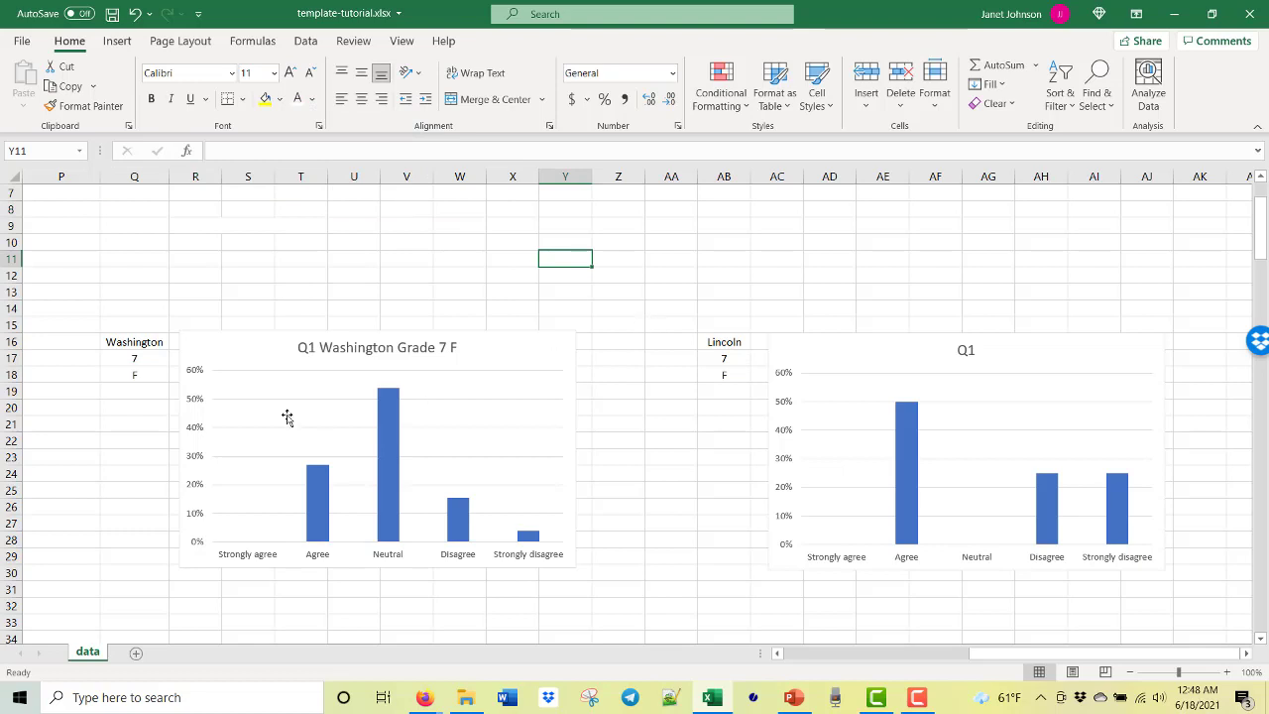
- Select the School filter in Q16 to change the school shown in the linked chart
{"action": "left_click", "coordinate": [131, 346]}
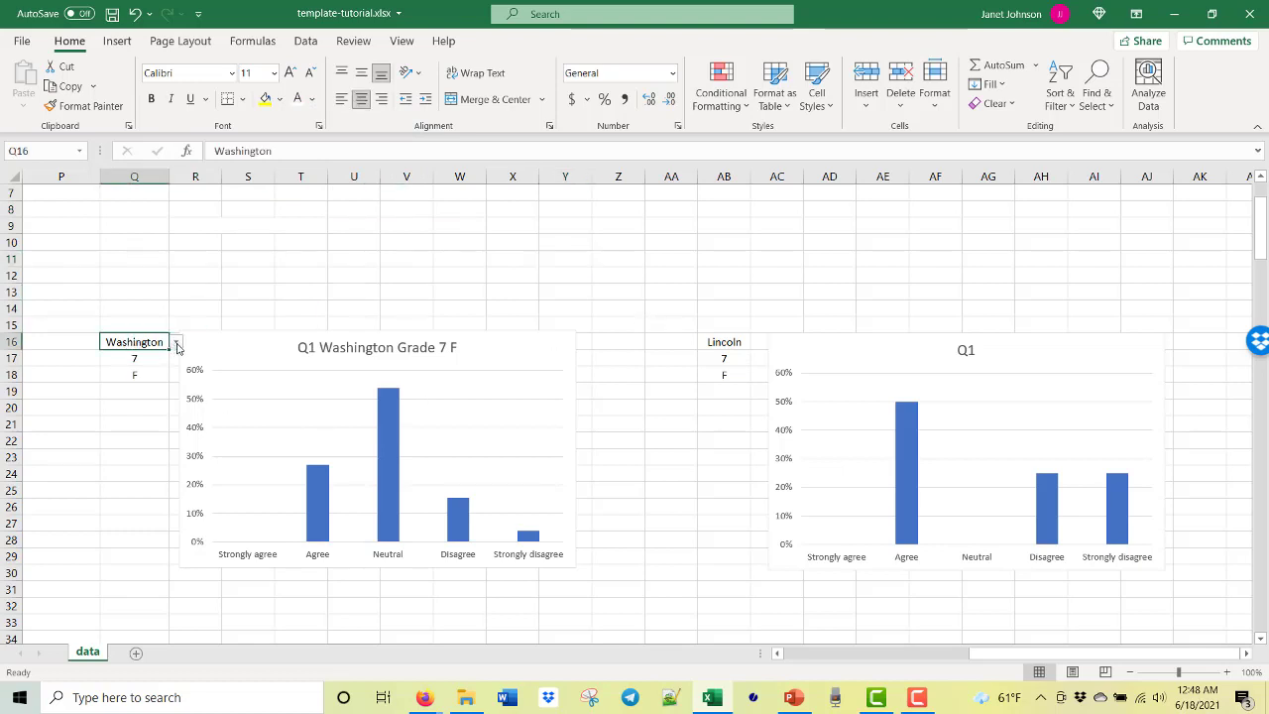